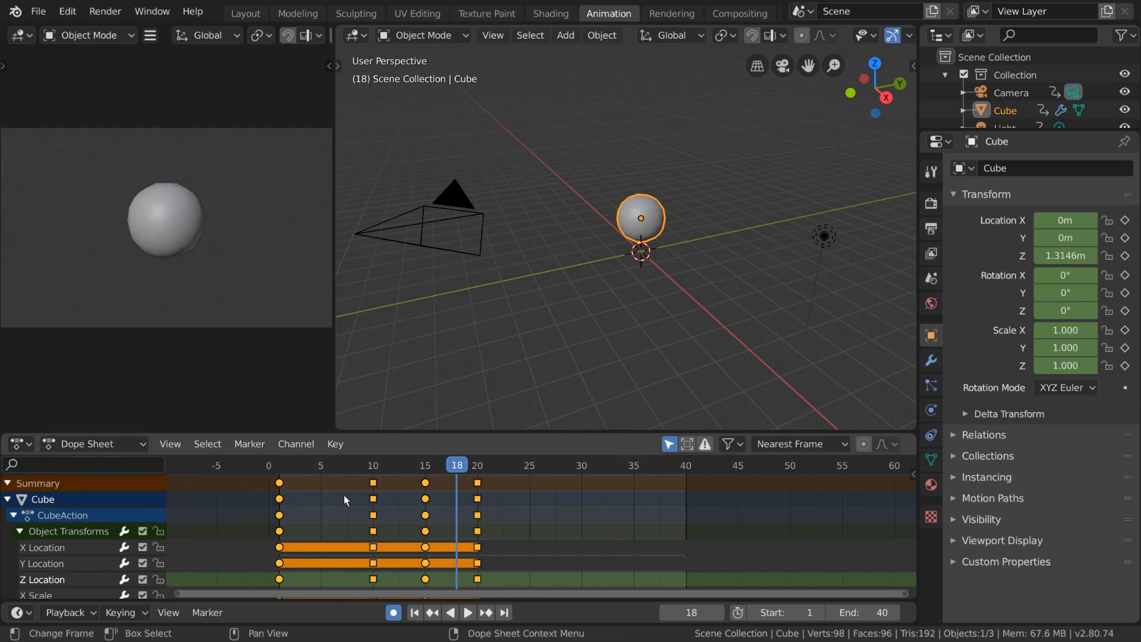
Try shifting and scaling all of the Cube's keyframes in the Dope Sheet
middle_drag(344, 495, 400, 499)
key(g)
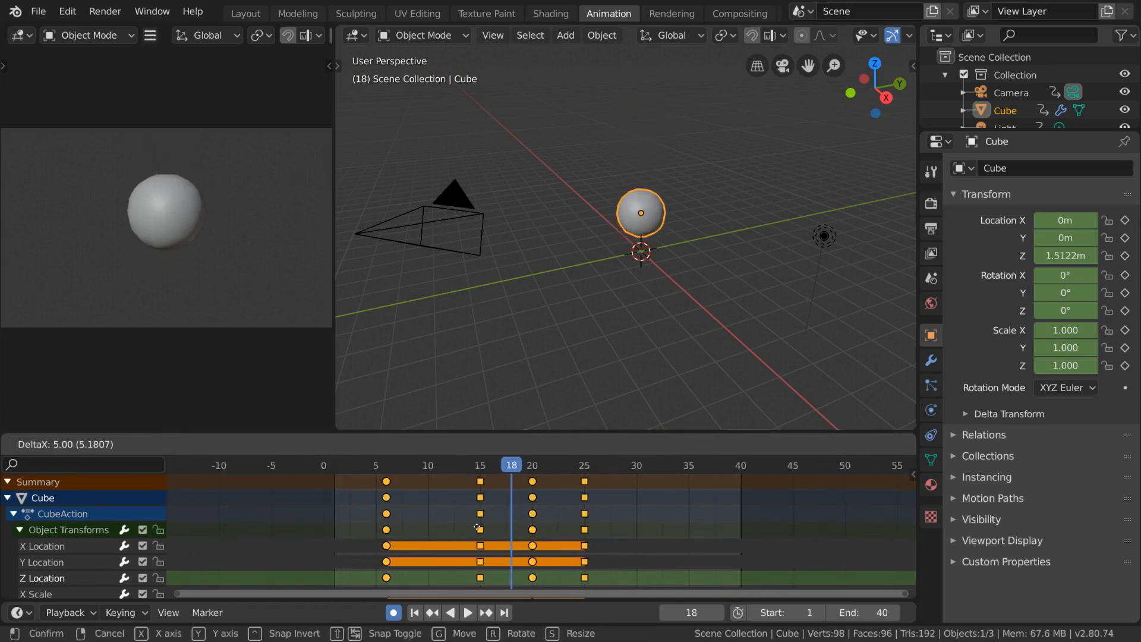
right_click(436, 516)
key(s)
right_click(457, 529)
Return to frame 1 and scale the Cube's keyframes in time so the last one falls on frame 30
key(shift+Left)
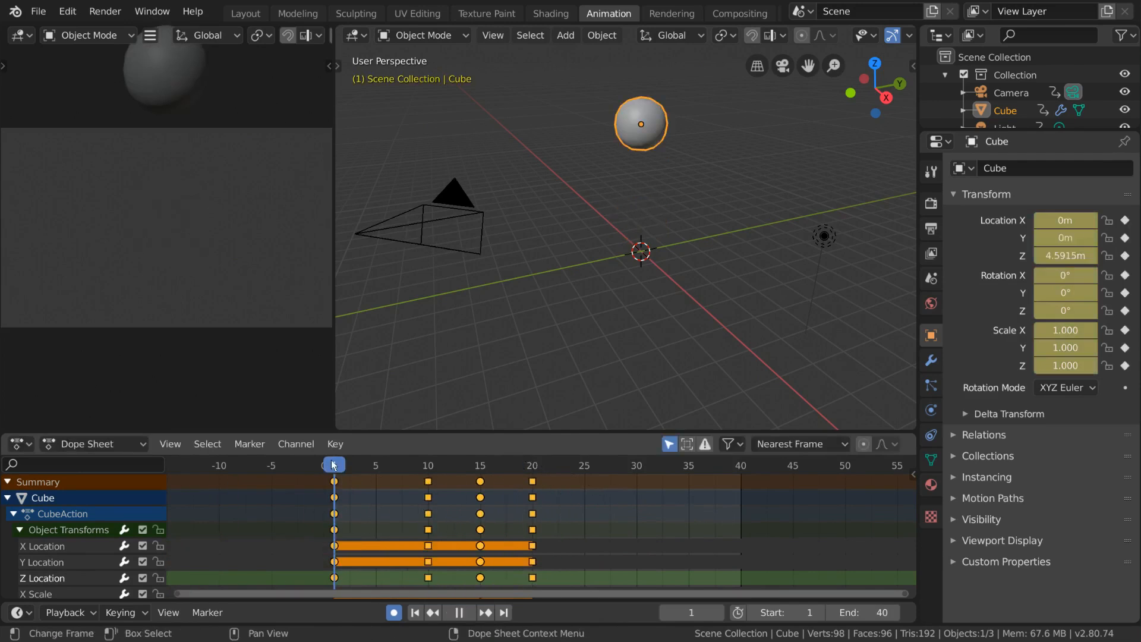
key(s)
click(628, 525)
Delete all of the Cube's keyframes and undo the deletion
key(x)
click(628, 525)
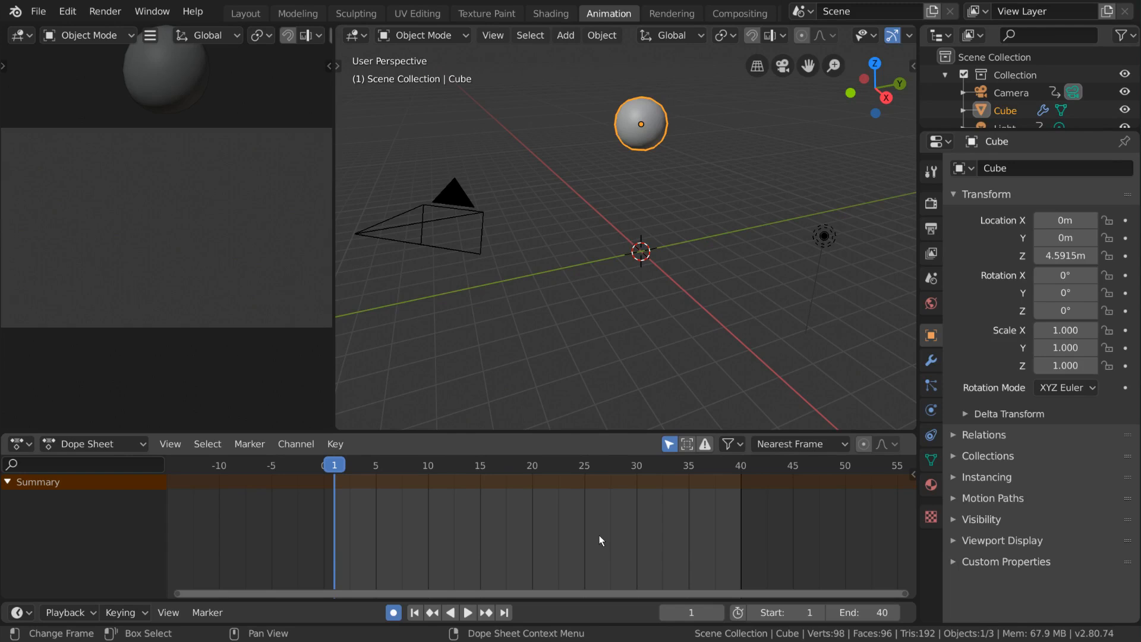
key(ctrl+z)
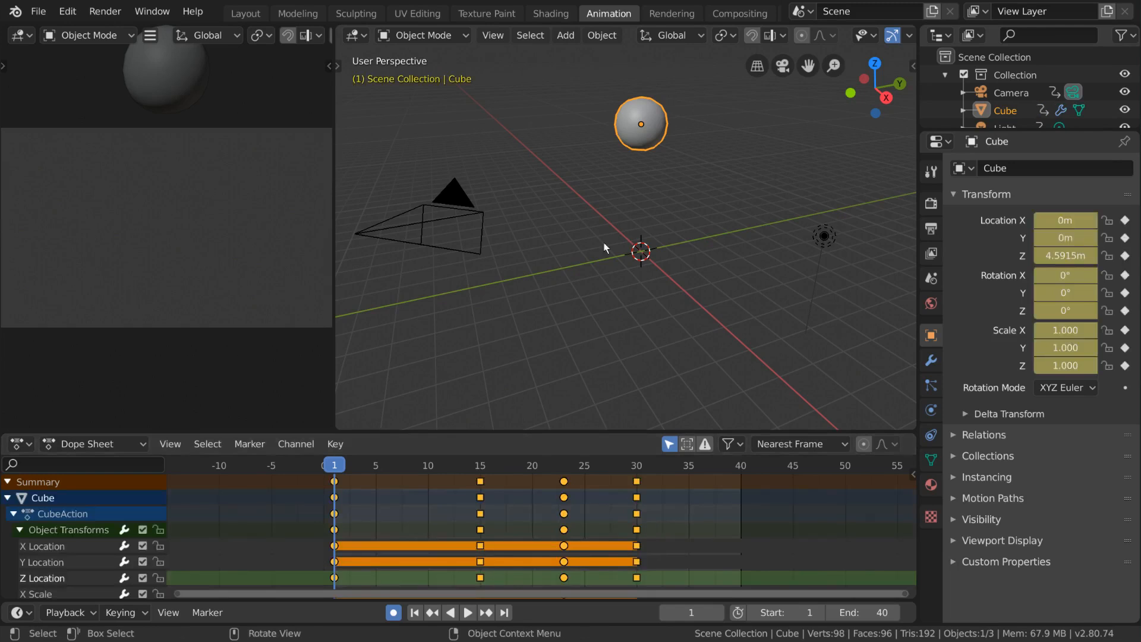
In the Layout workspace, split the 3D viewport horizontally and turn the lower area into a Dope Sheet
click(246, 14)
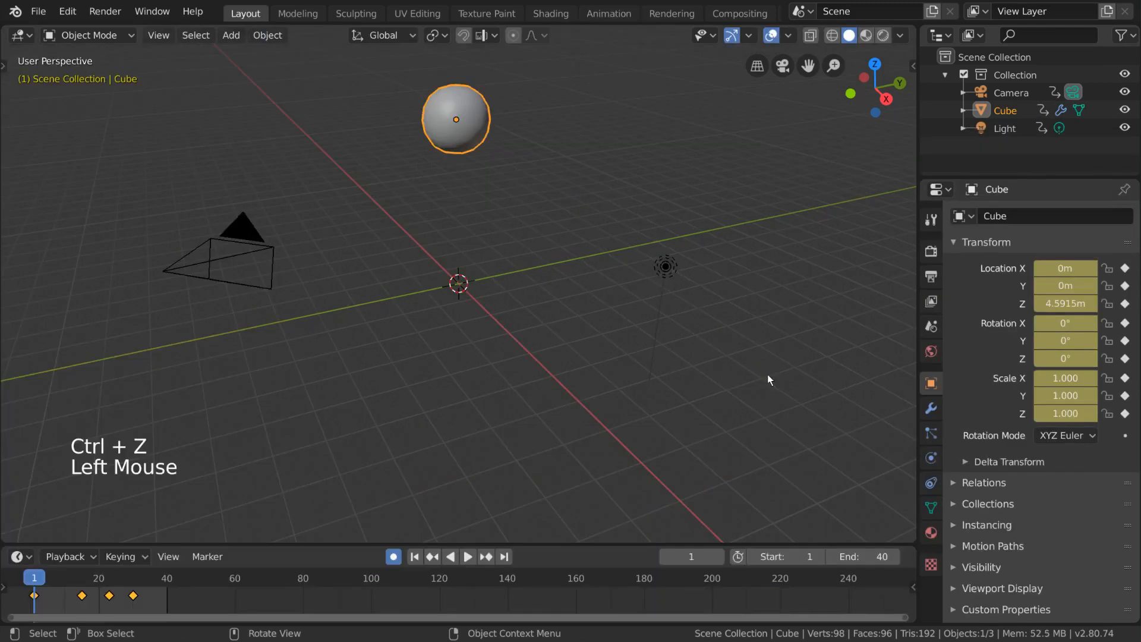
right_click(916, 369)
click(939, 371)
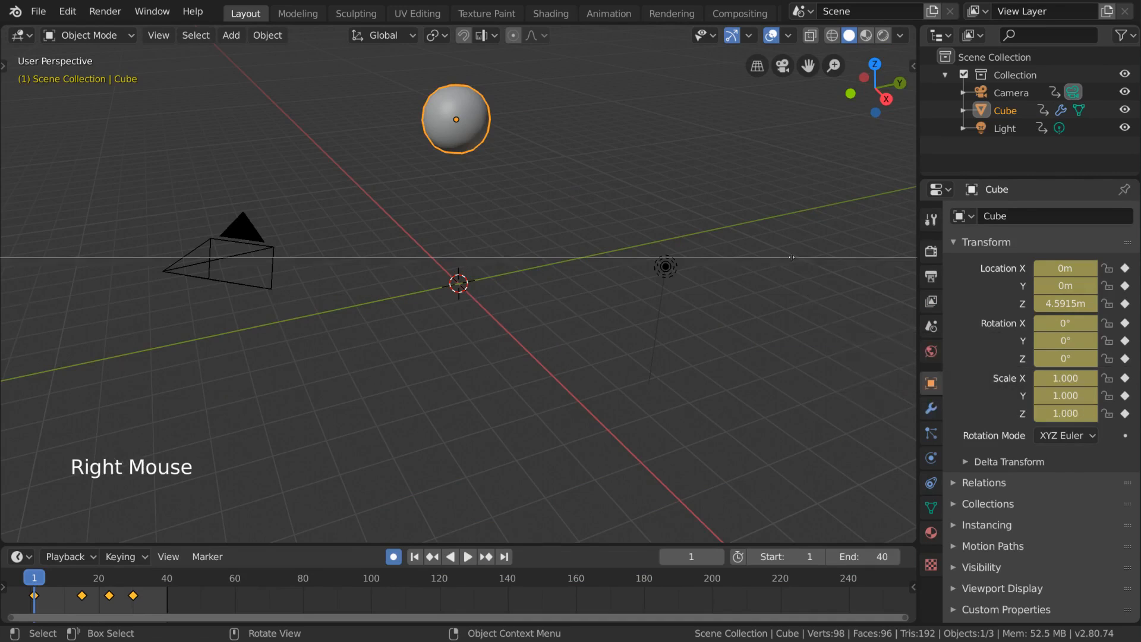
click(821, 296)
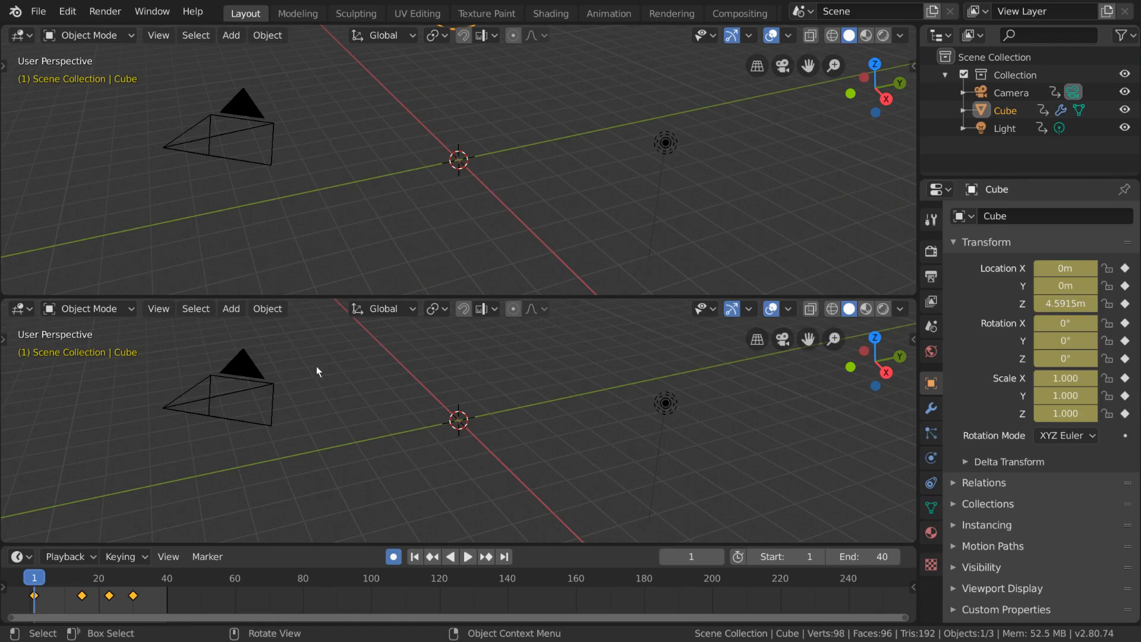
click(21, 309)
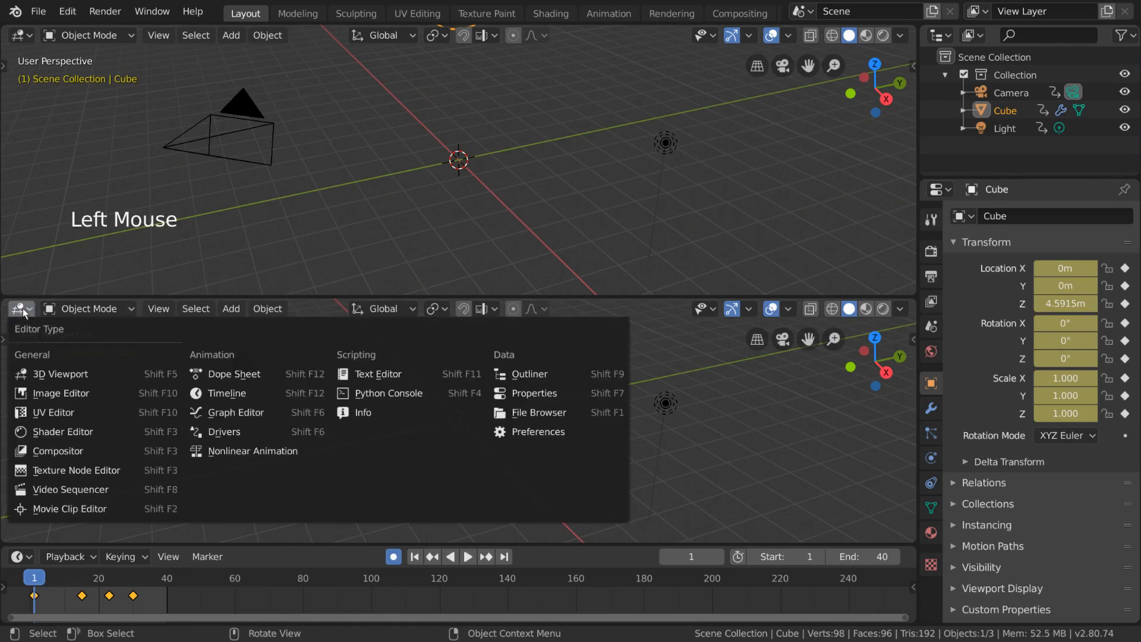
click(264, 381)
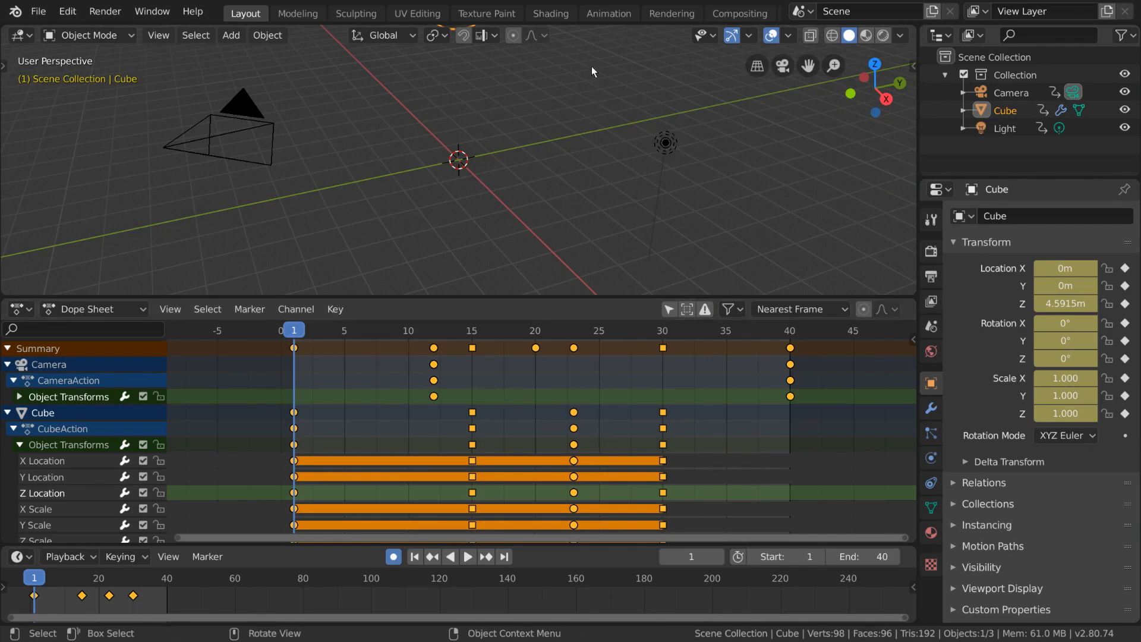
Switch back to the Animation workspace and select all of the Cube's keyframes
click(591, 13)
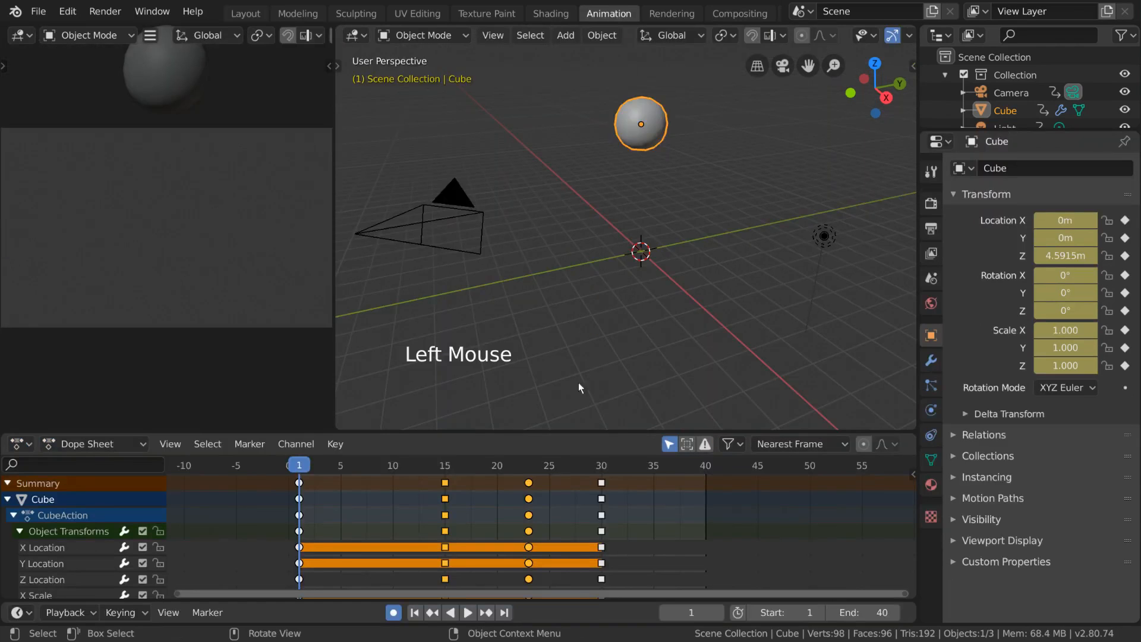
key(a)
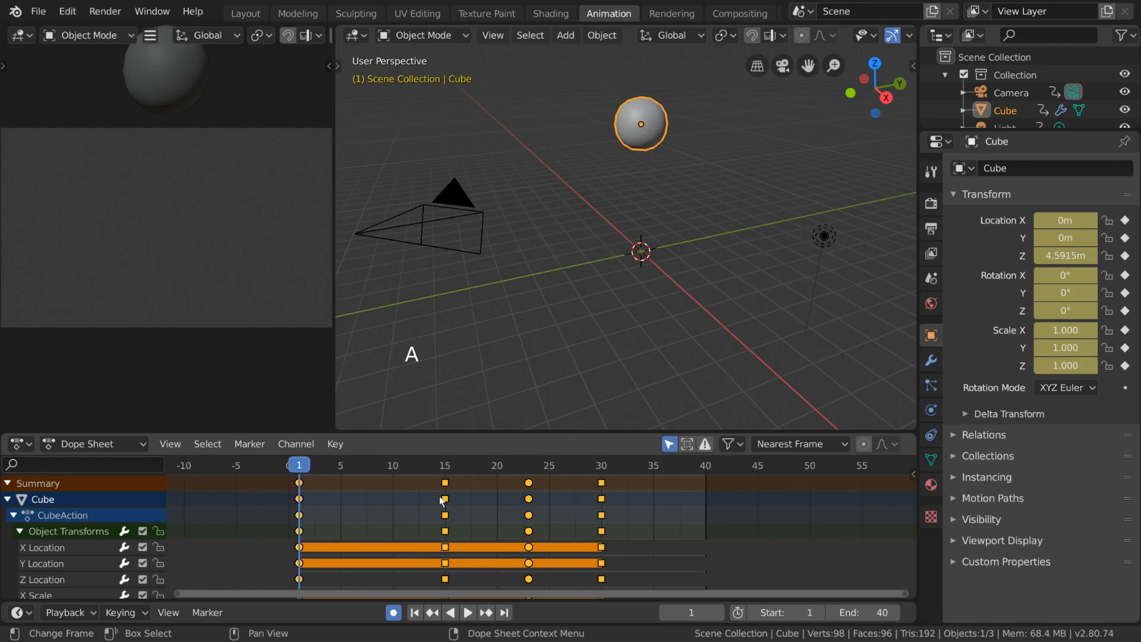
Try moving the frame 1 keyframes, and try moving and scaling all of the Cube's keyframes around frame 1
click(300, 488)
key(g)
key(Escape)
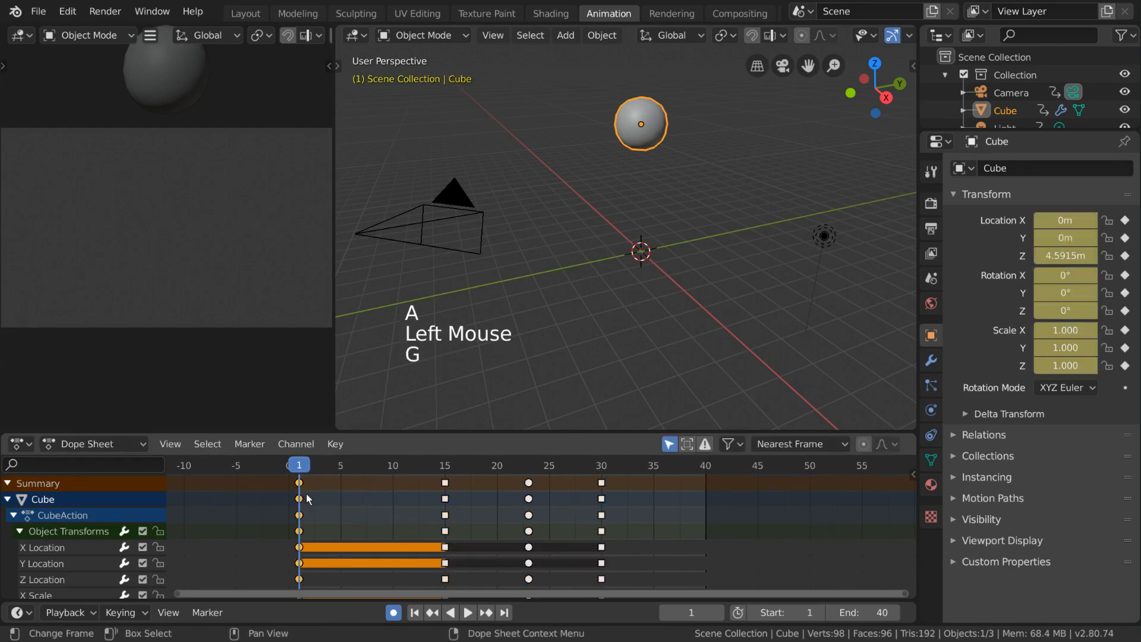
key(a)
key(g)
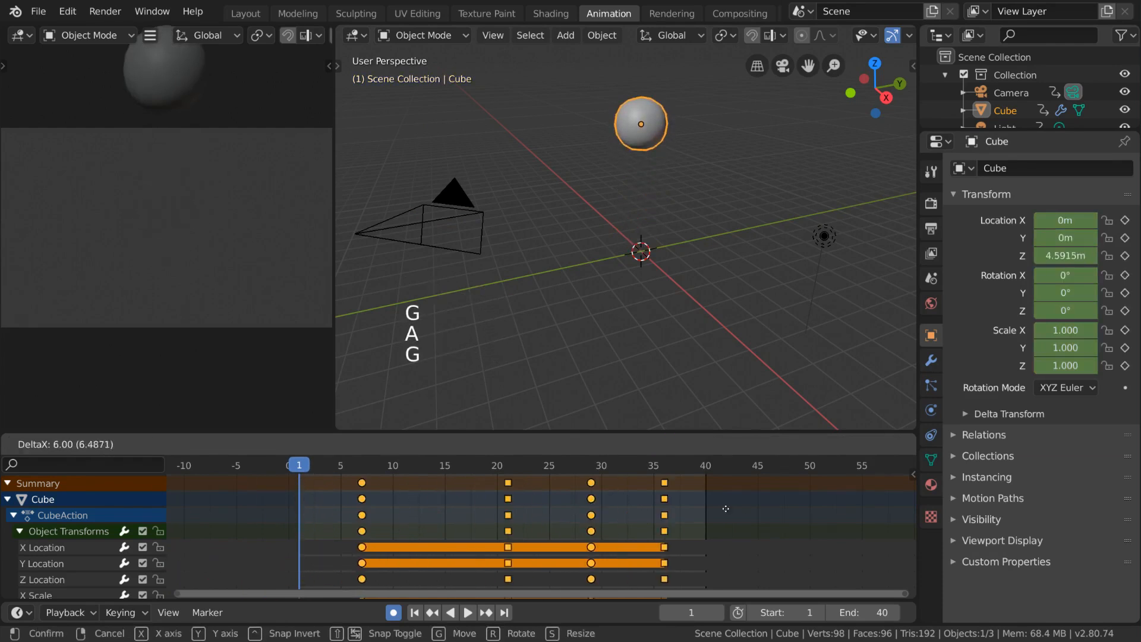
key(Escape)
key(s)
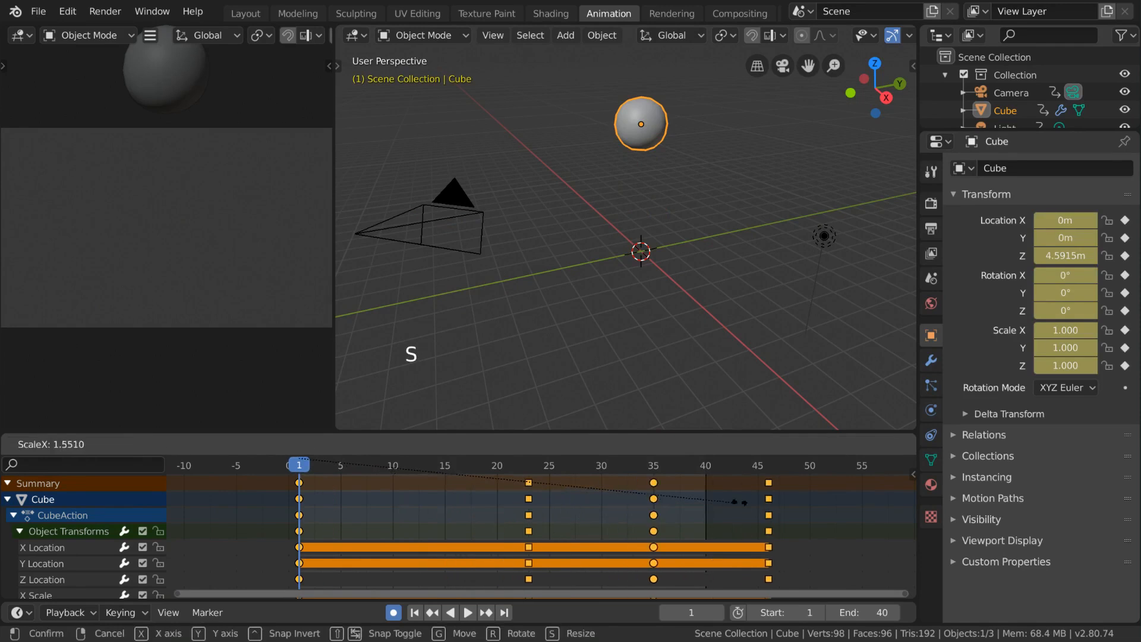
key(Escape)
Go to frame 12 and try scaling and moving all of the Cube's keyframes from there
drag(364, 470, 414, 469)
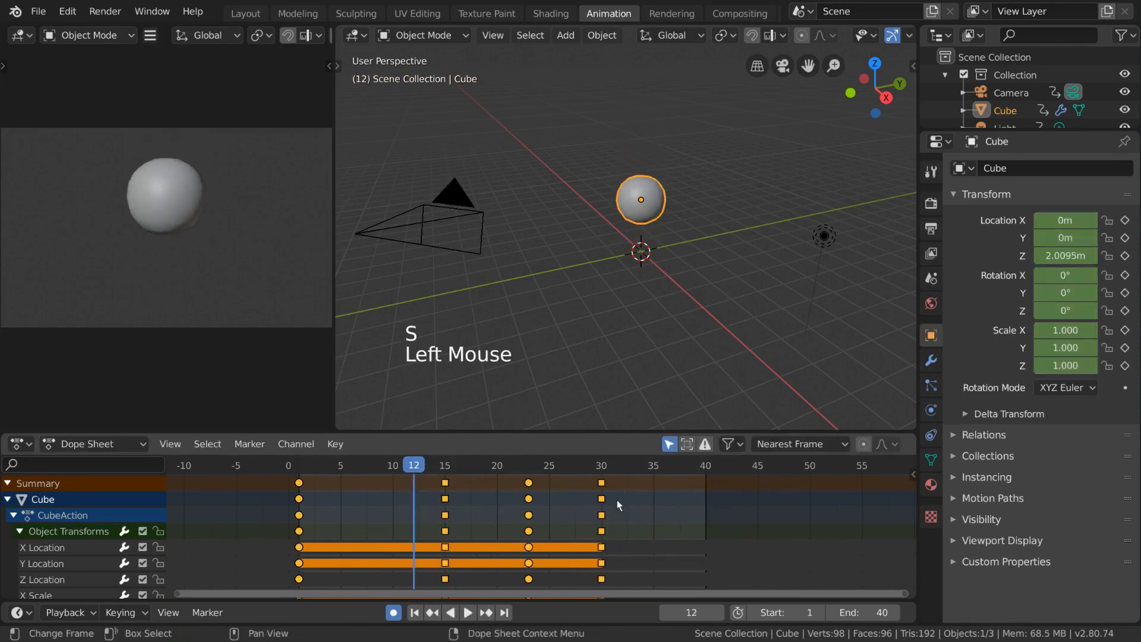
key(s)
key(Escape)
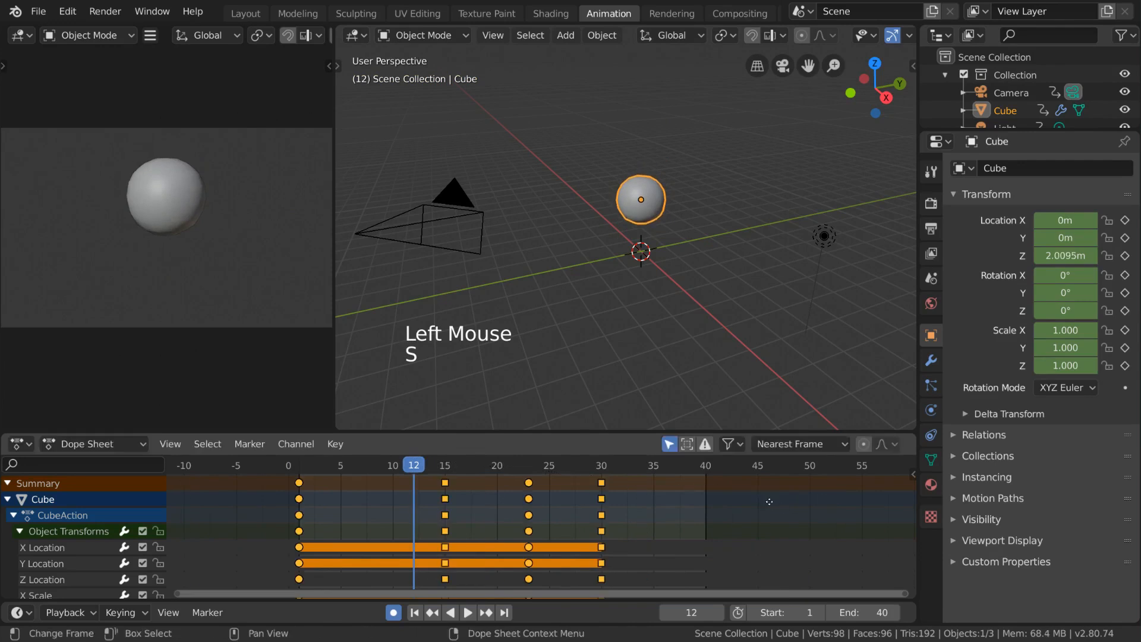
key(g)
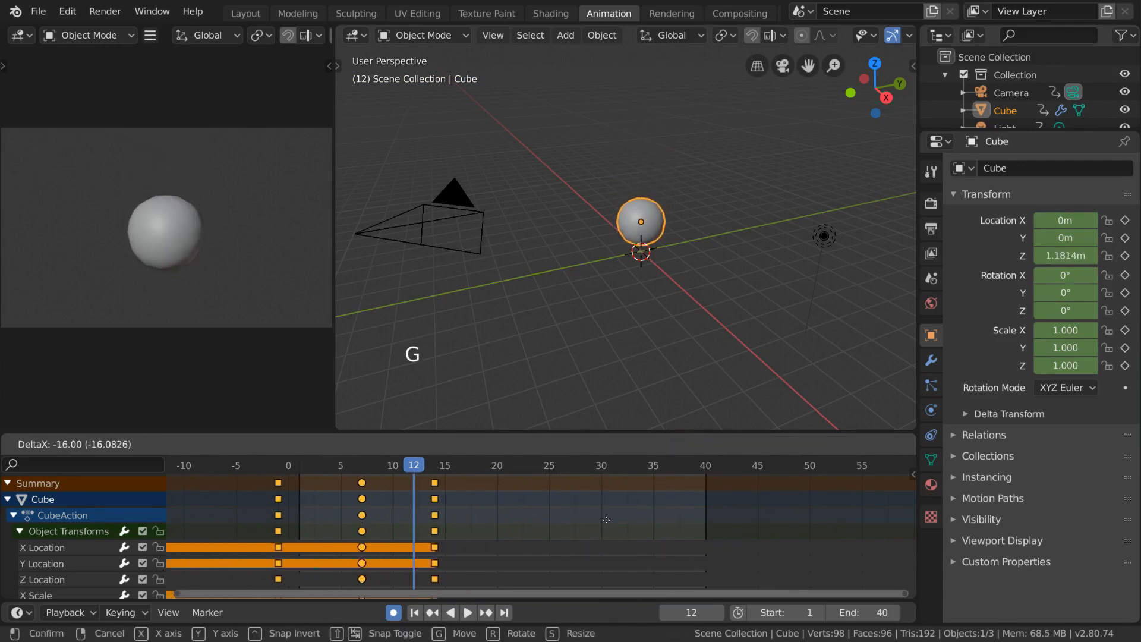
click(648, 525)
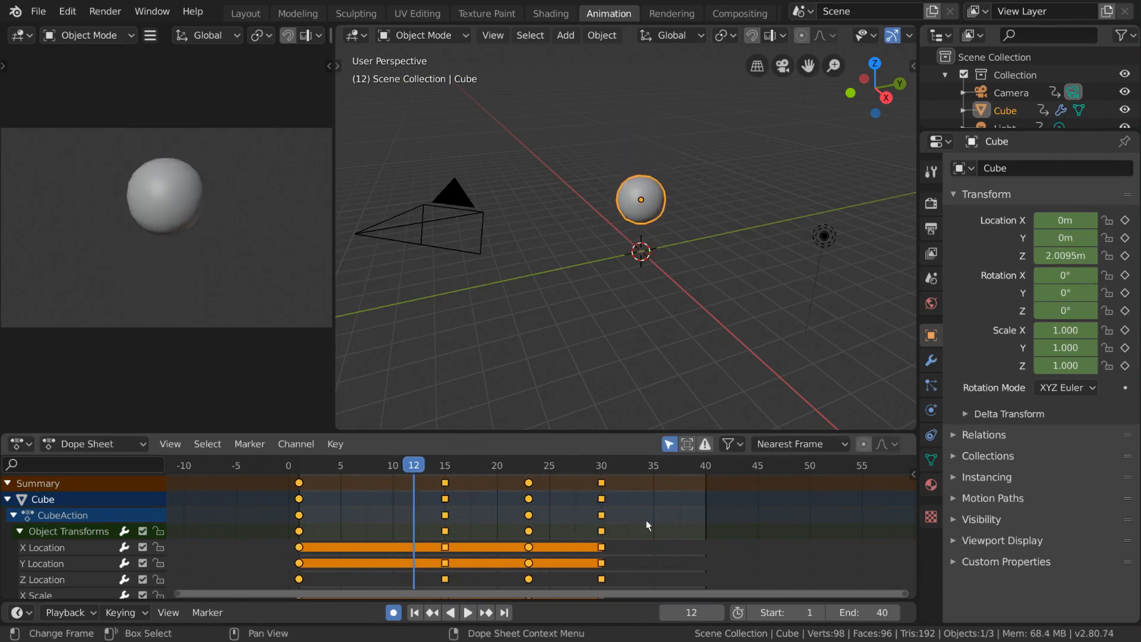
click(468, 612)
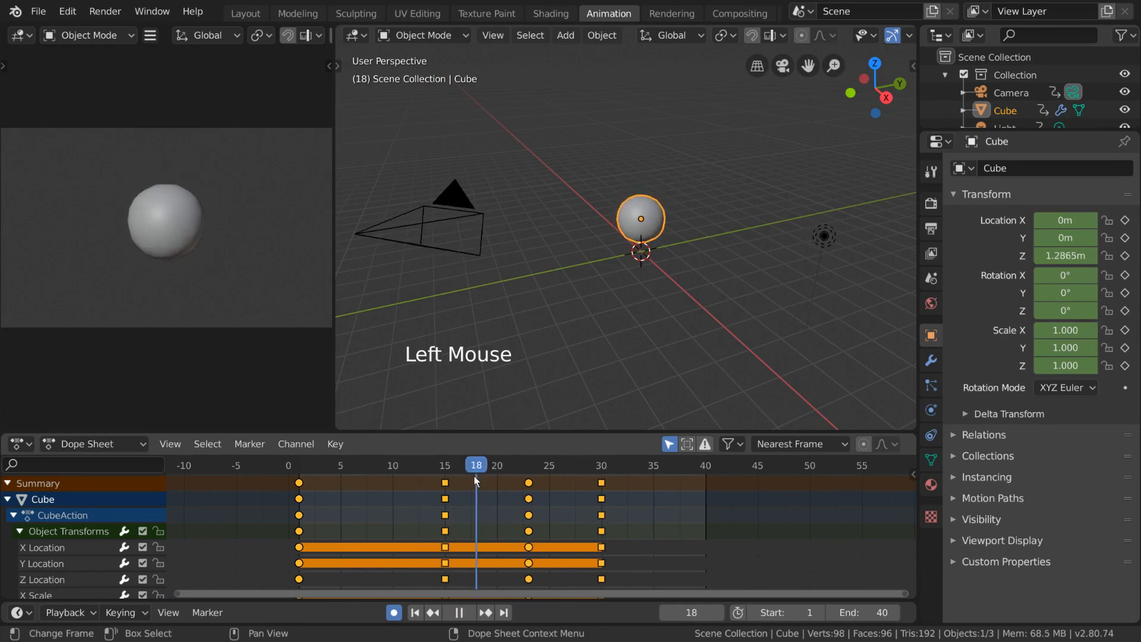
click(291, 448)
click(291, 449)
click(250, 448)
click(250, 449)
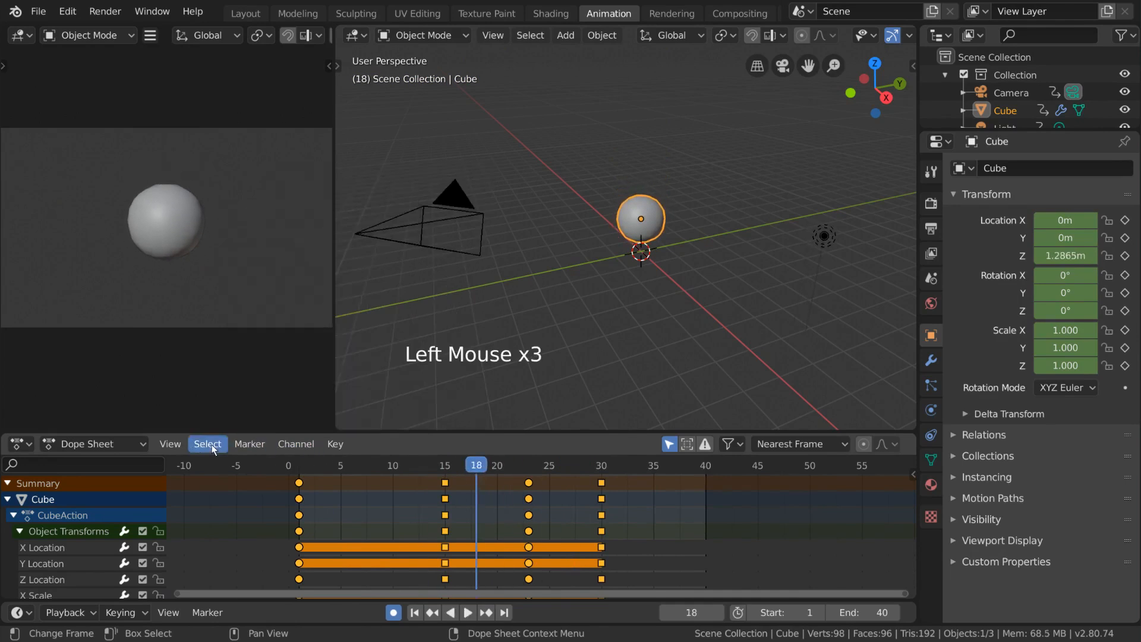
click(212, 446)
click(212, 445)
click(336, 445)
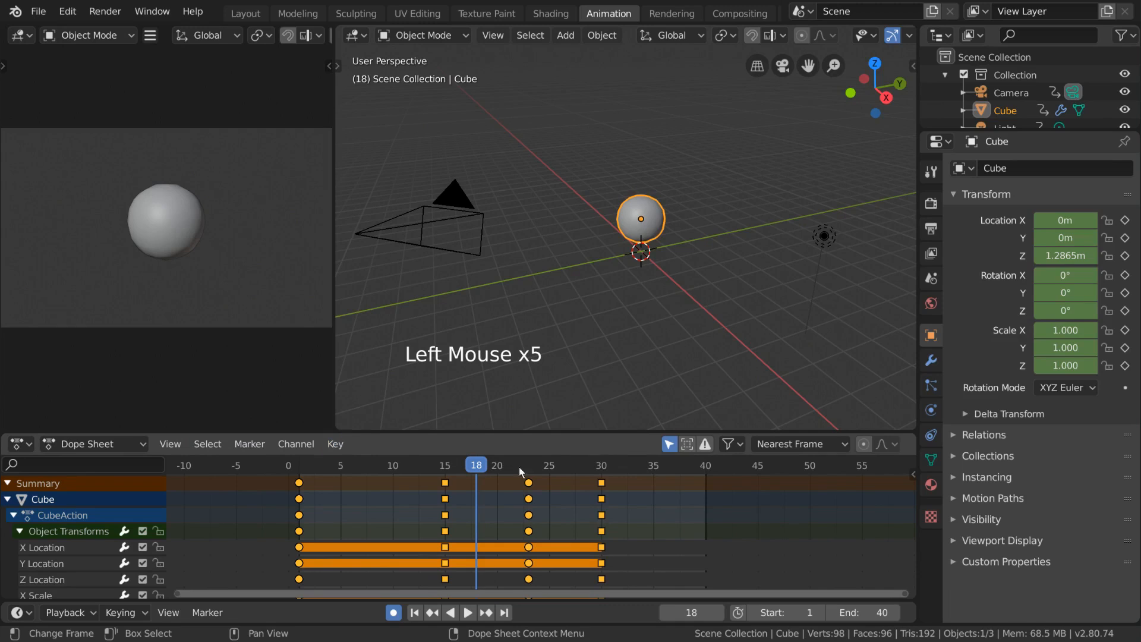
Set the current frame to 12 and try shifting all of the Cube's keyframes in time
drag(519, 468, 416, 478)
key(g)
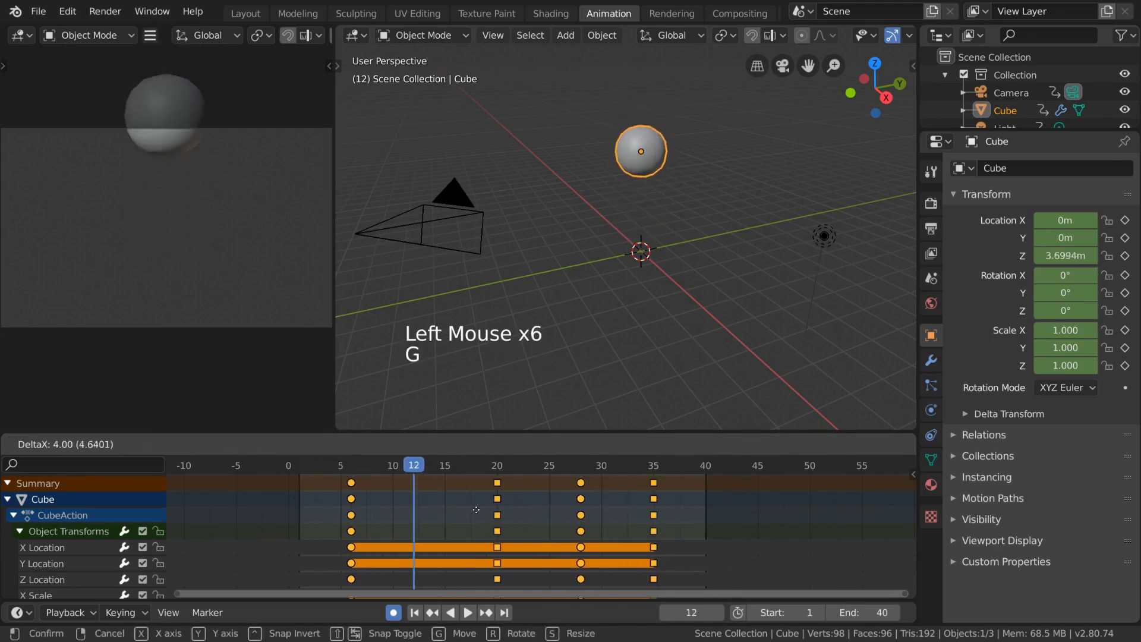
click(419, 509)
Deselect all keyframes, try selecting individual keyframe columns, and try moving the column at frame 30
key(alt+a)
click(299, 484)
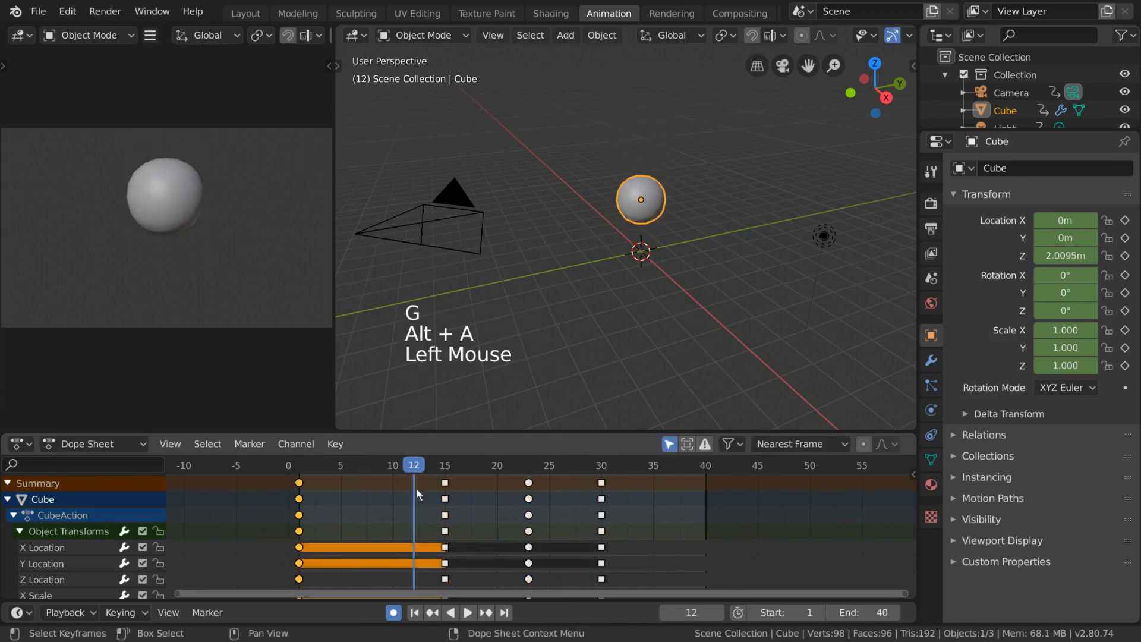
alt+click(447, 560)
alt+click(528, 575)
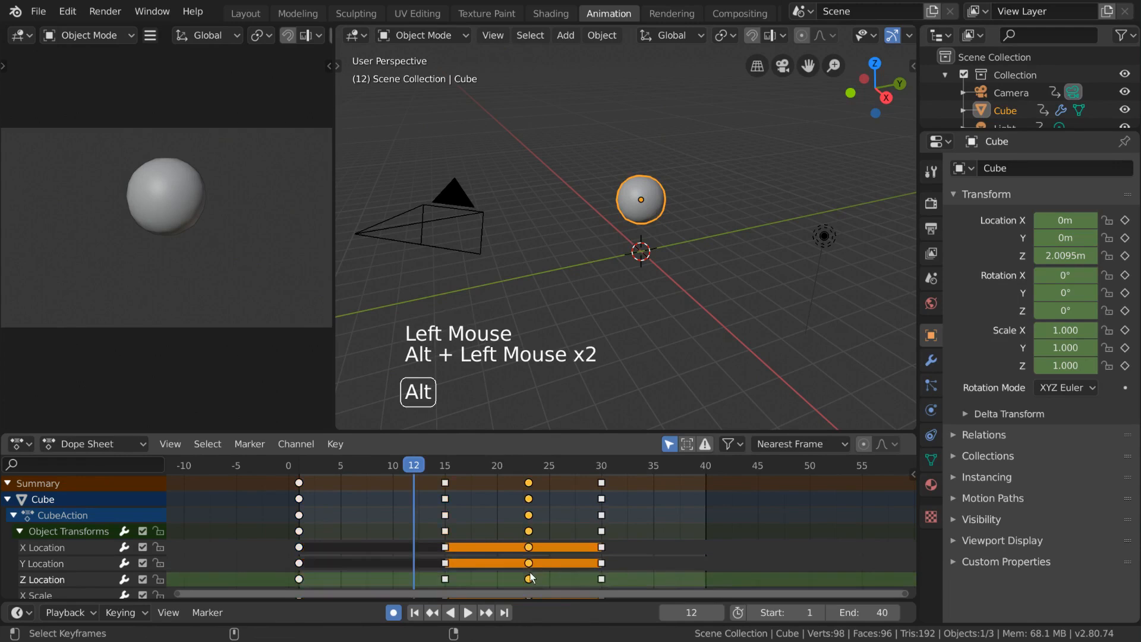
click(529, 487)
click(596, 488)
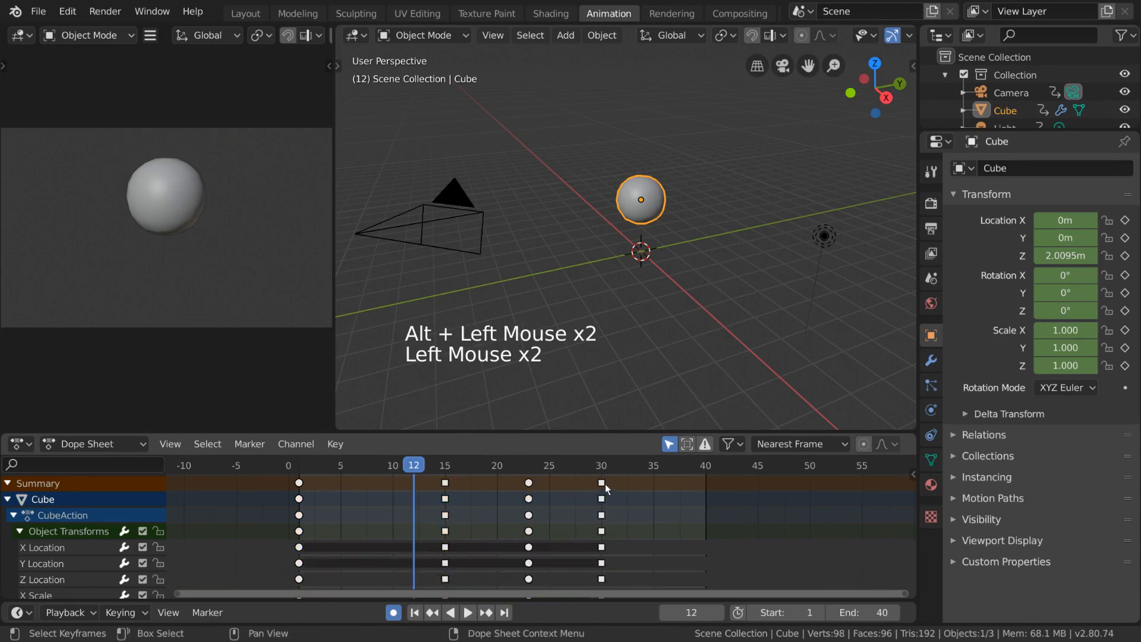
click(607, 487)
key(g)
key(Escape)
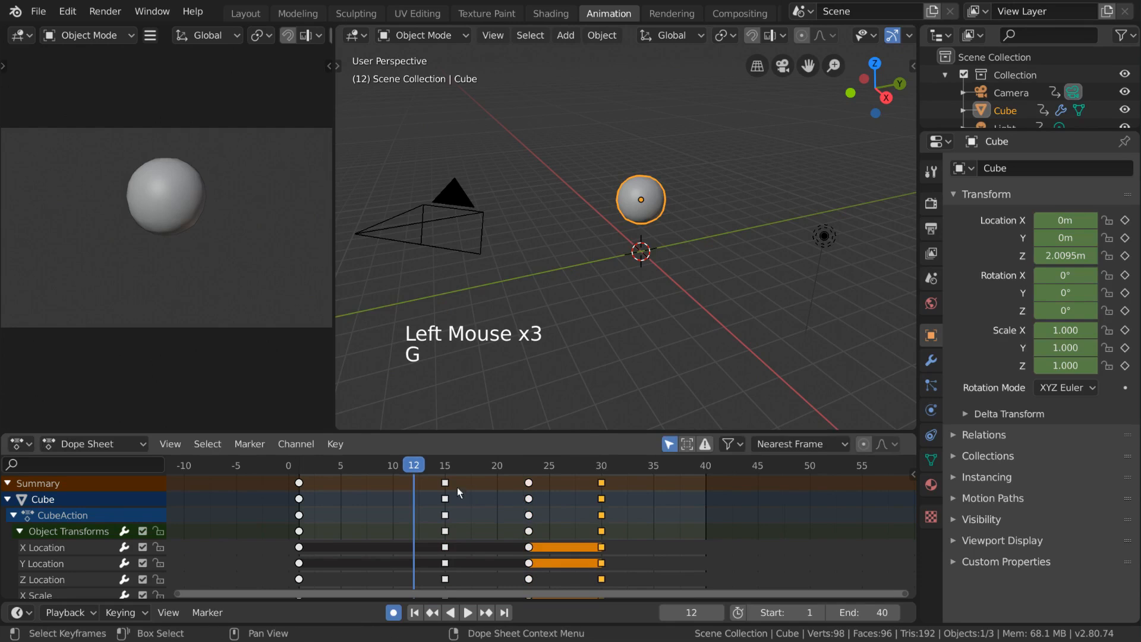
Select the Cube's keyframes at frame 15 and start Circle Select in the Dope Sheet
click(446, 483)
click(211, 445)
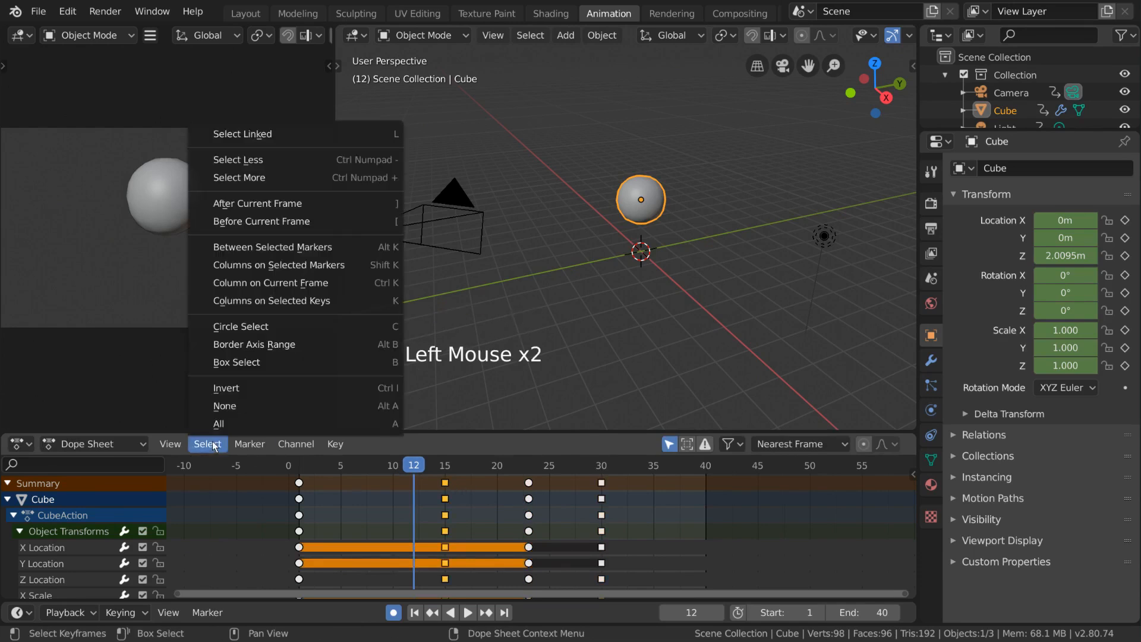
click(241, 327)
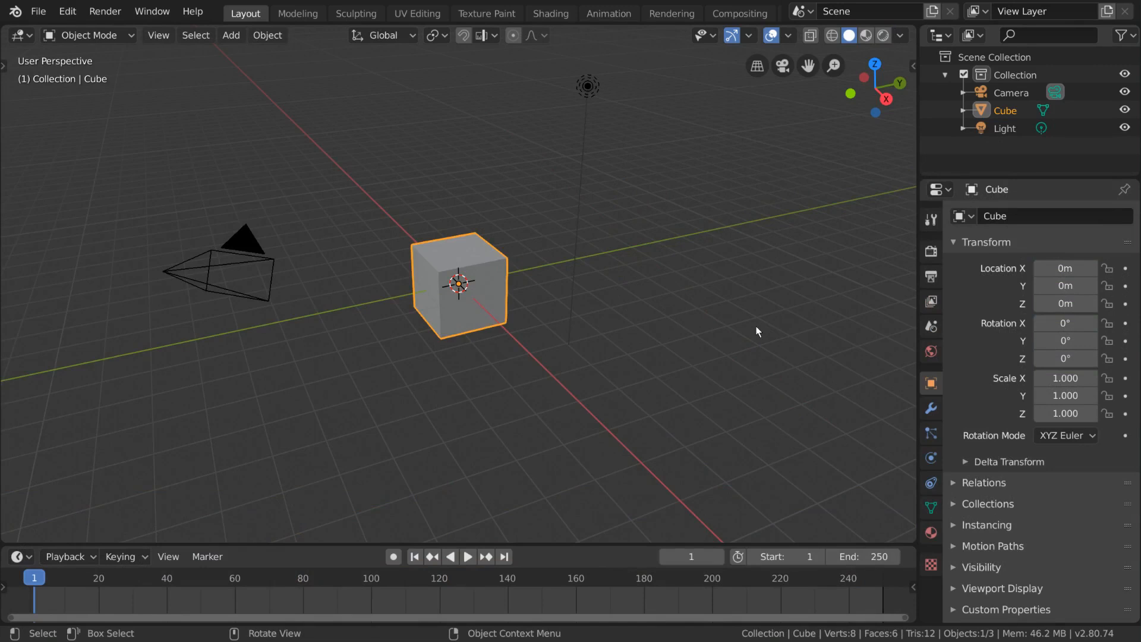
In the Animation workspace, add a level 2 subdivision to the default cube and shade it smooth
double_click(600, 13)
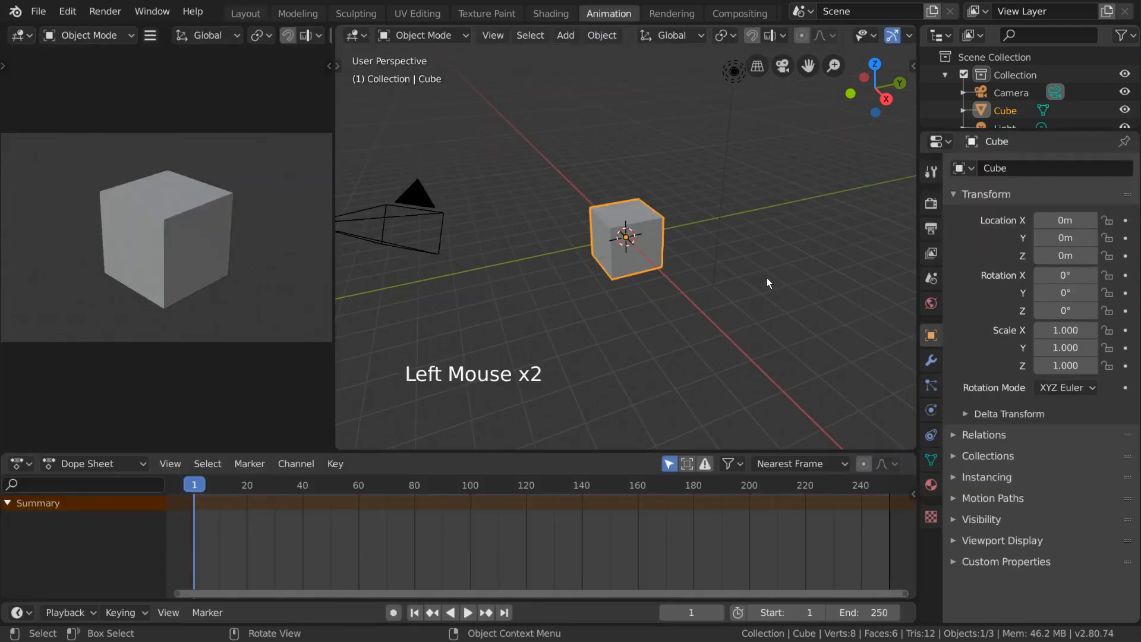
key(ctrl+2)
right_click(754, 267)
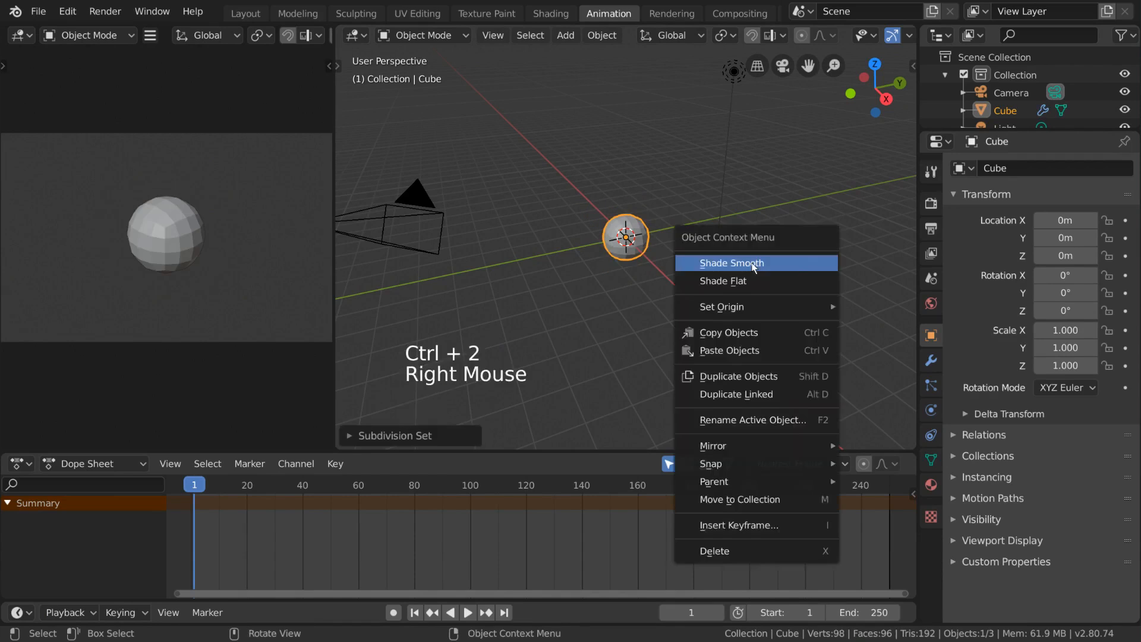
click(800, 265)
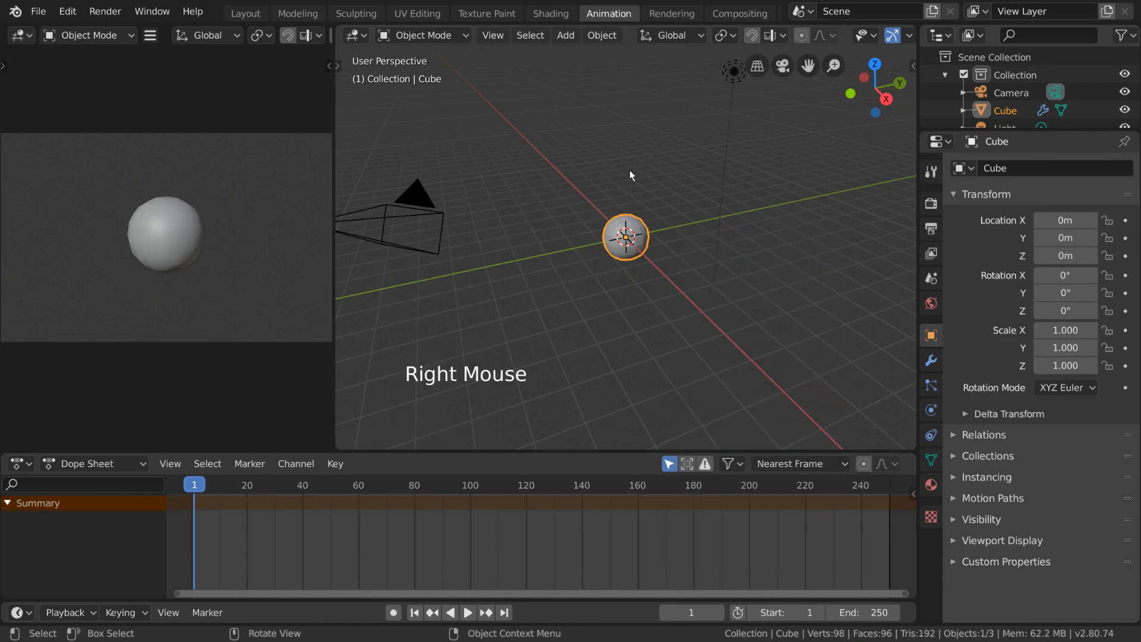
Turn on auto keying and raise the rounded cube about 4.59 m along Z at frame 1
click(397, 614)
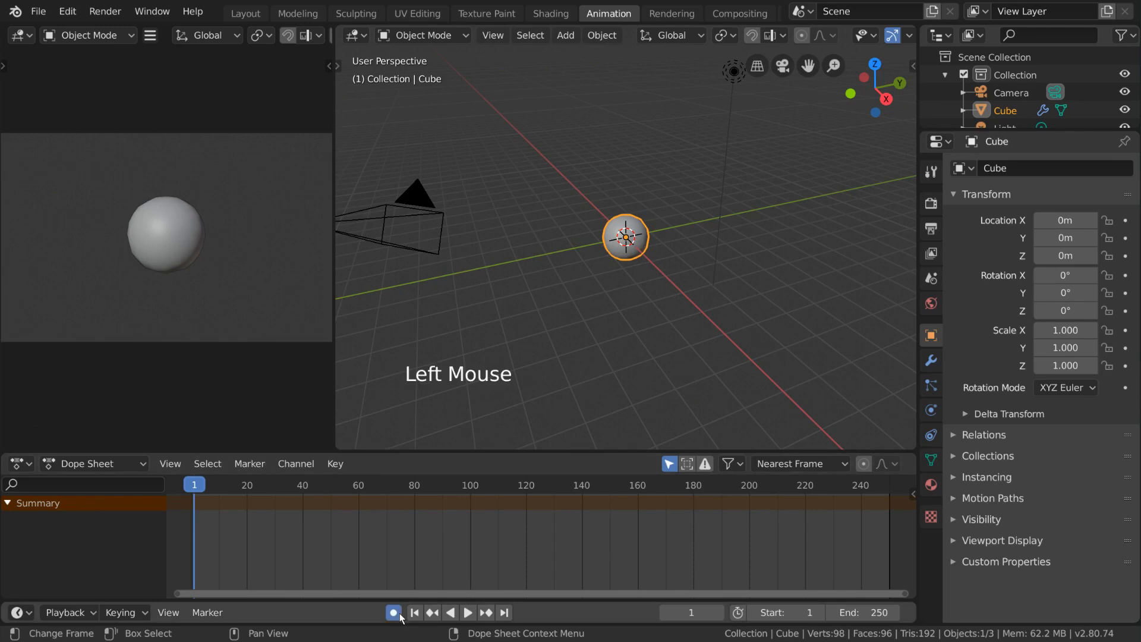
key(g)
key(z)
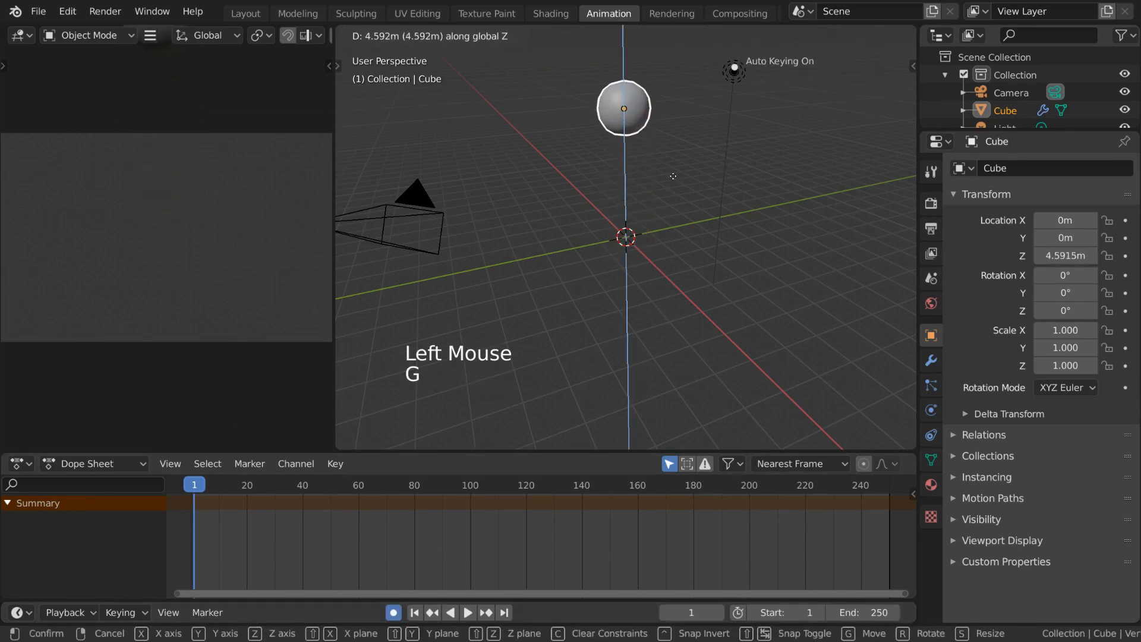
click(673, 176)
At frame 10, clear the ball's location and raise it about 0.81 m along Z
alt+scroll(664, 296, down, 8)
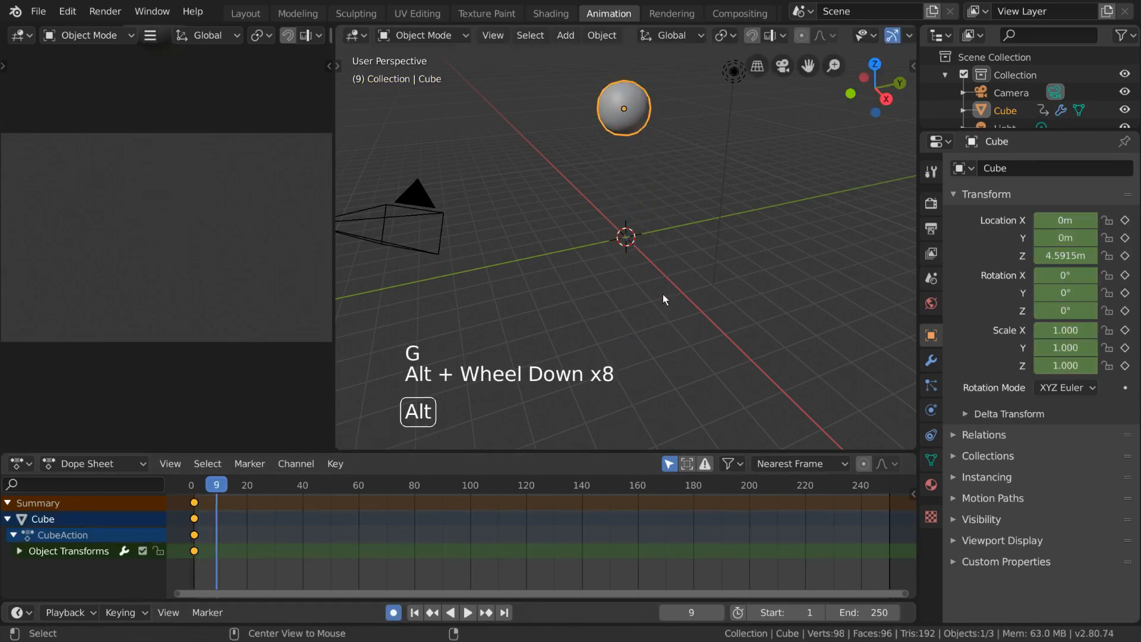
alt+scroll(663, 295, down, 3)
alt+scroll(662, 294, up, 2)
key(alt+g)
key(g)
key(g)
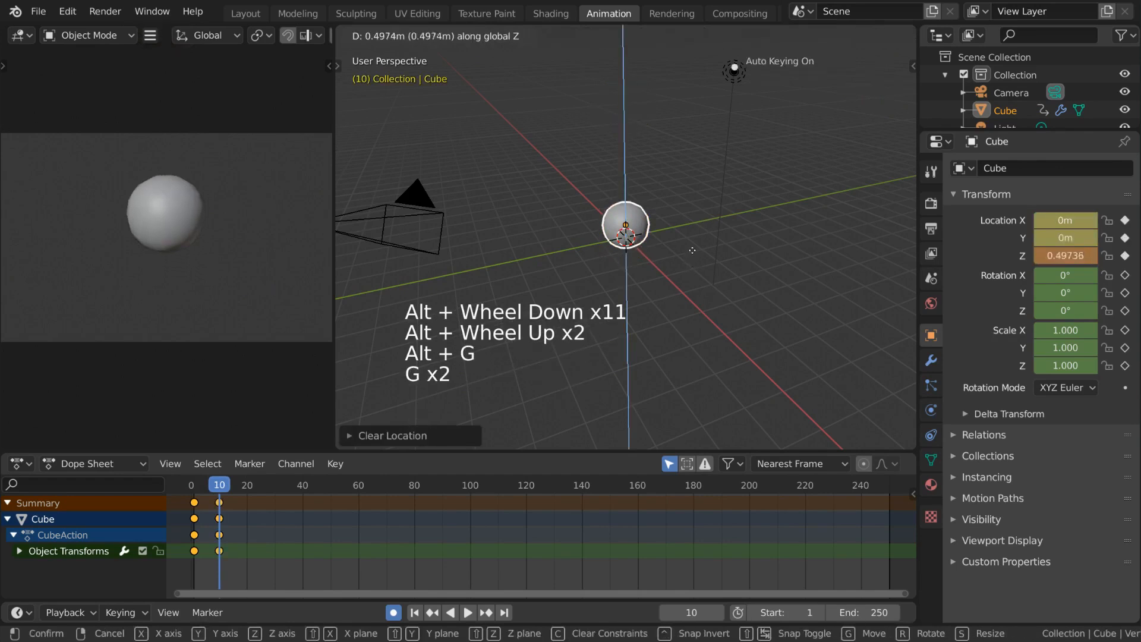
click(683, 247)
At frame 15, raise the ball along Z to about 1.70 m to key the top of the bounce
alt+scroll(691, 305, down, 3)
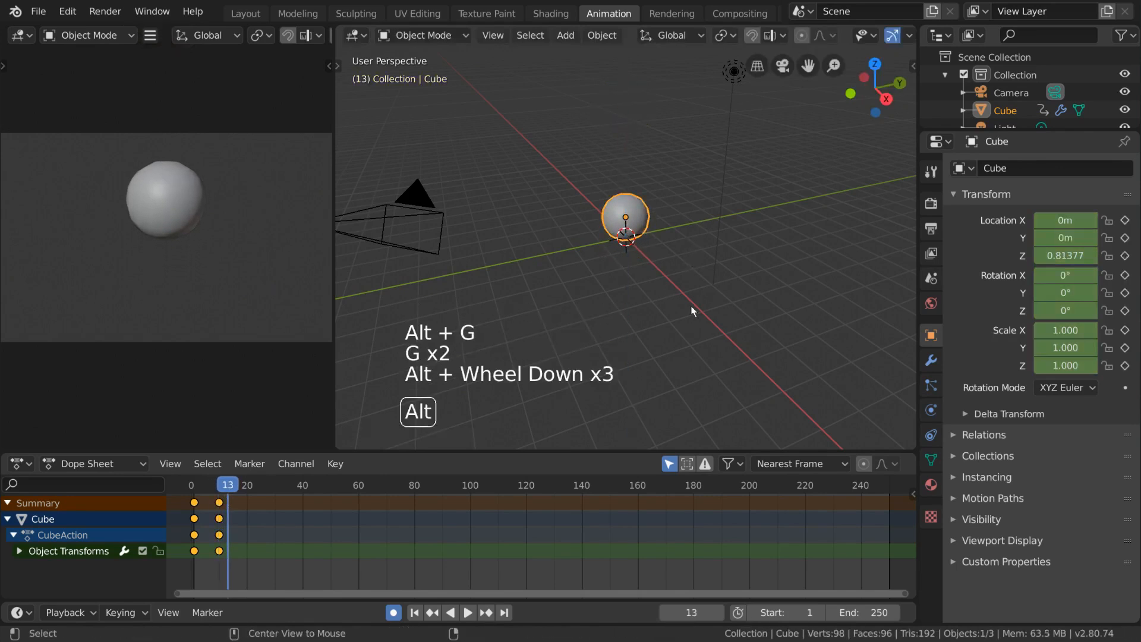
alt+scroll(691, 305, down, 2)
key(g)
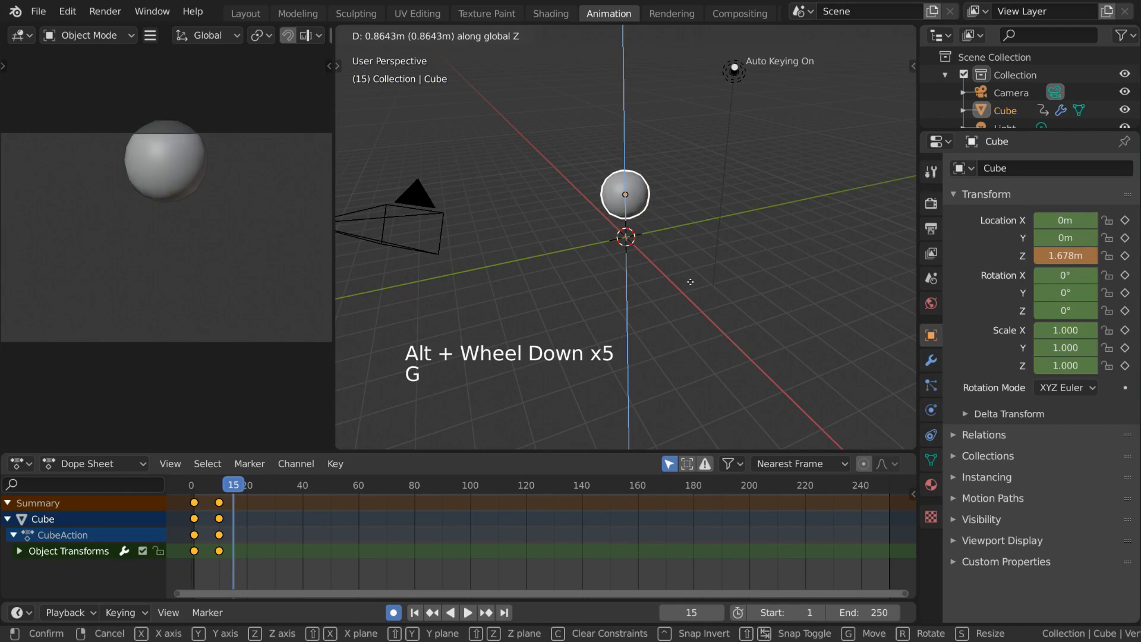
click(691, 282)
Duplicate the Cube's keyframe column at frame 10 to frame 20
click(220, 503)
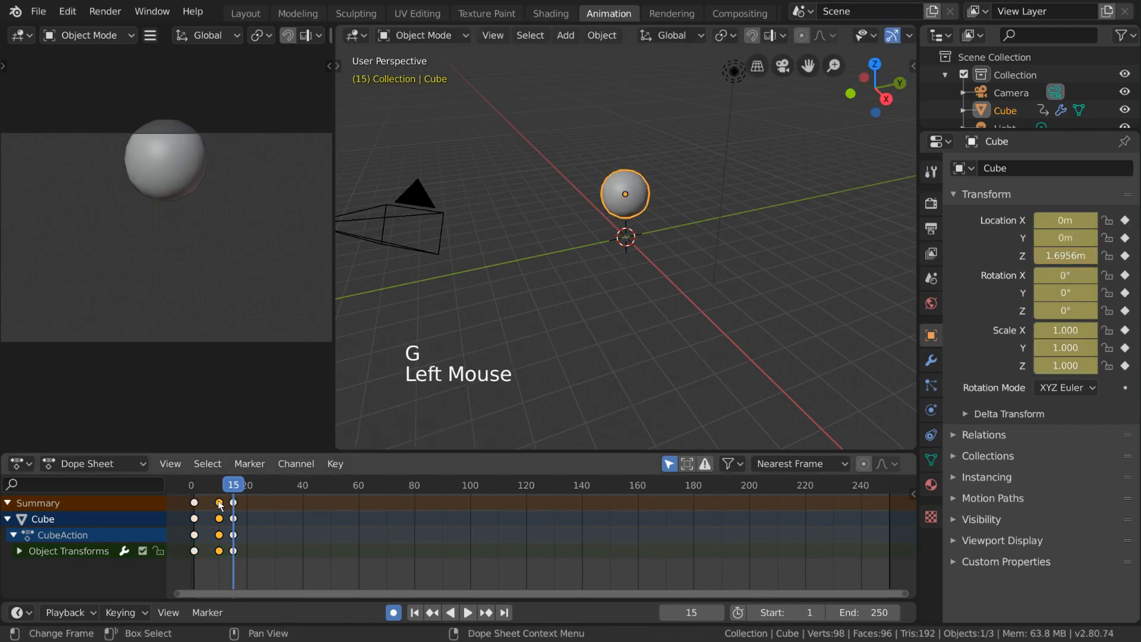
key(shift+d)
click(247, 508)
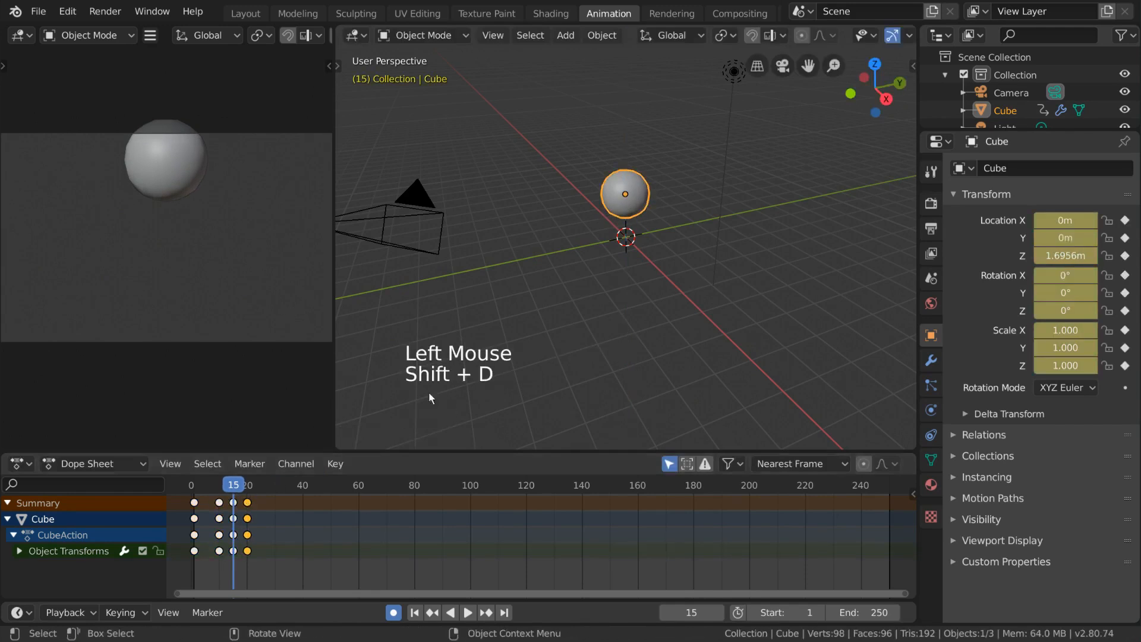
Play the bounce animation from frame 1 and stop it to review the motion
click(188, 488)
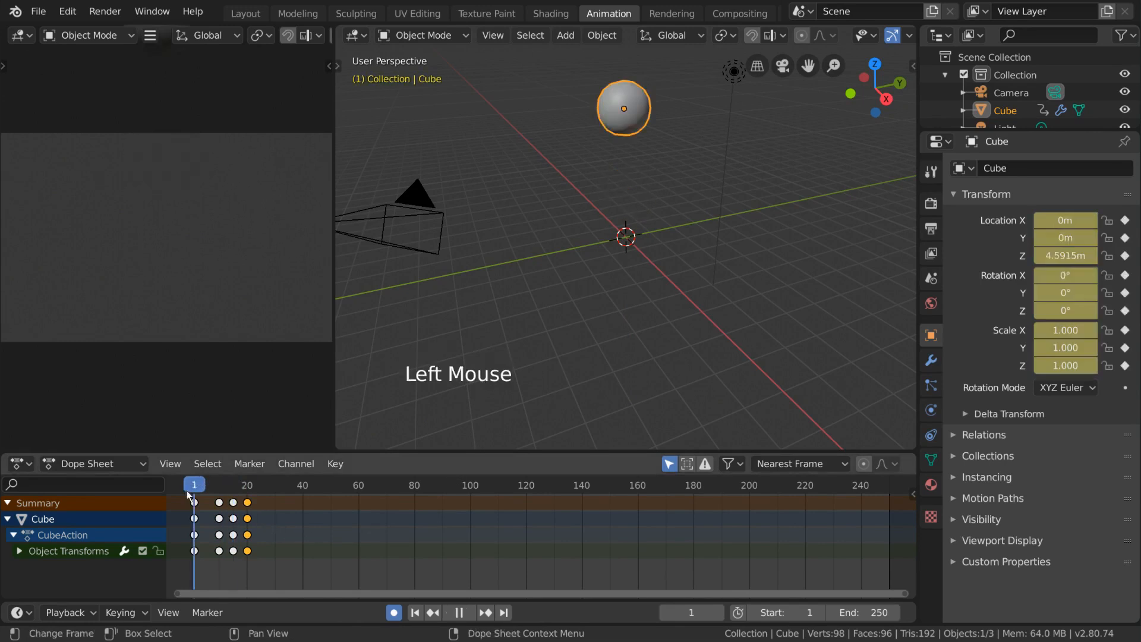
key(space)
key(space)
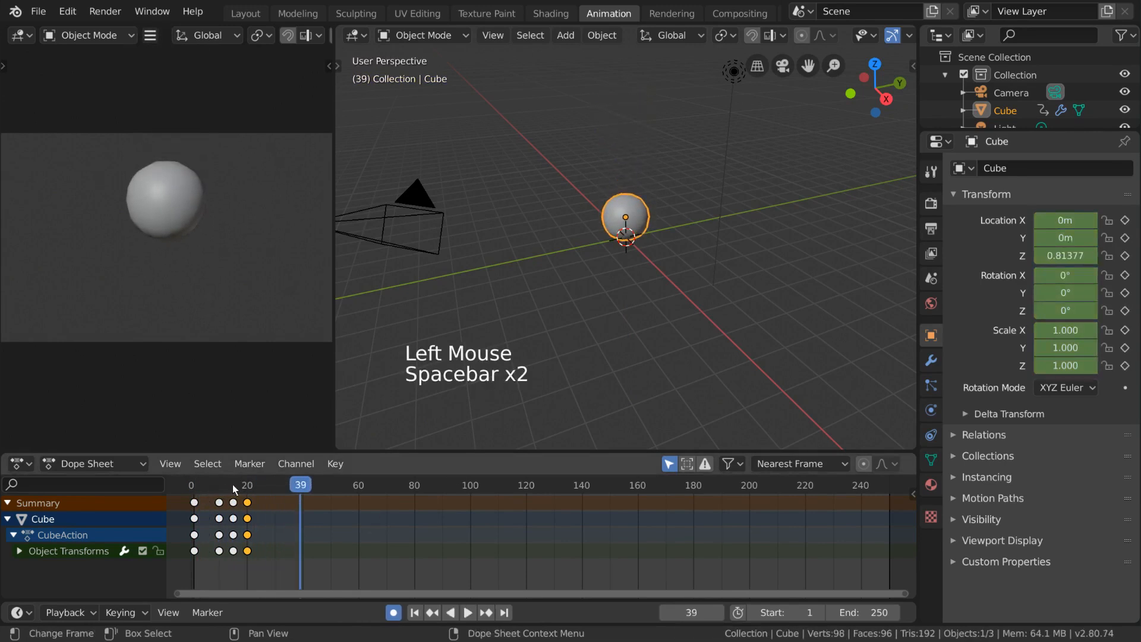
Select the keyframes at frames 10 and 20 and set their handle type to Vector
click(209, 487)
shift+click(247, 503)
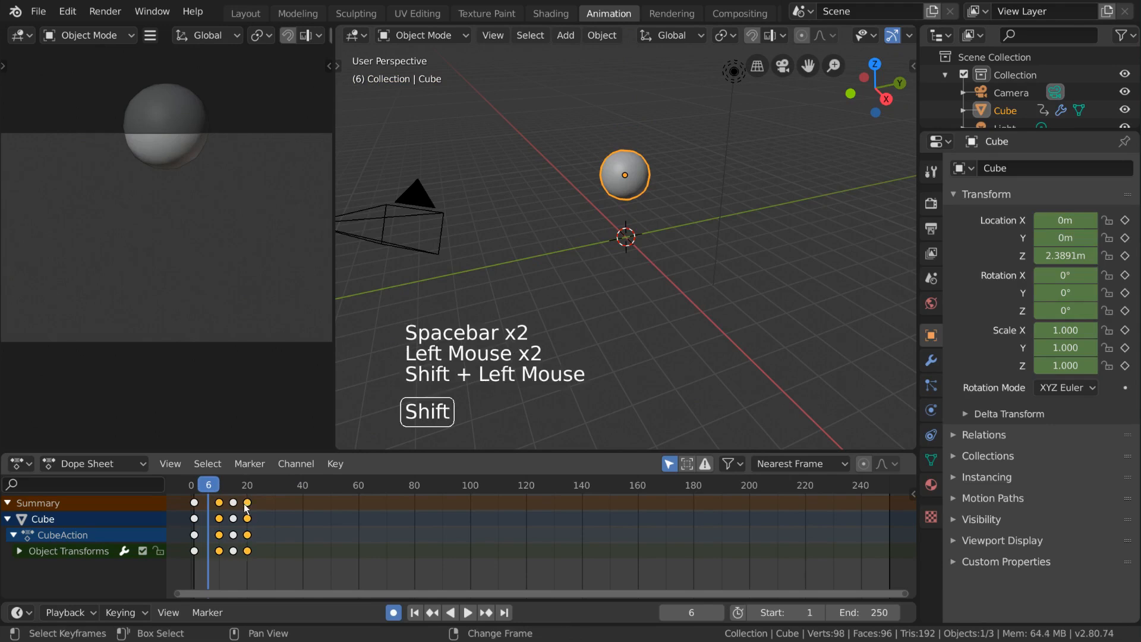
drag(238, 487, 281, 495)
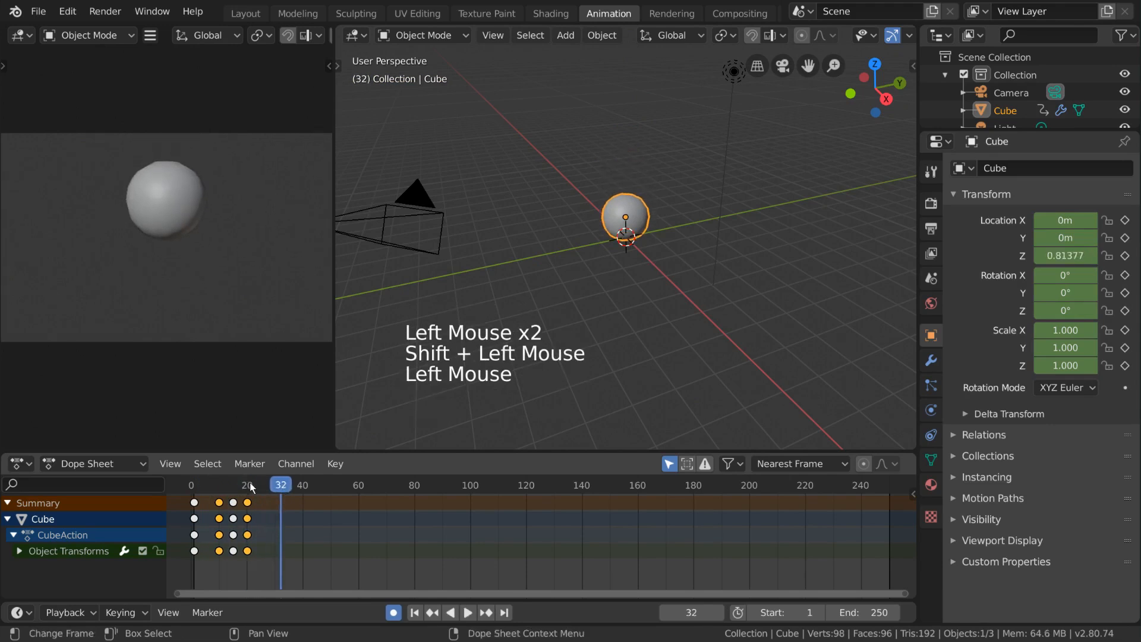
right_click(357, 530)
mouse_move(428, 498)
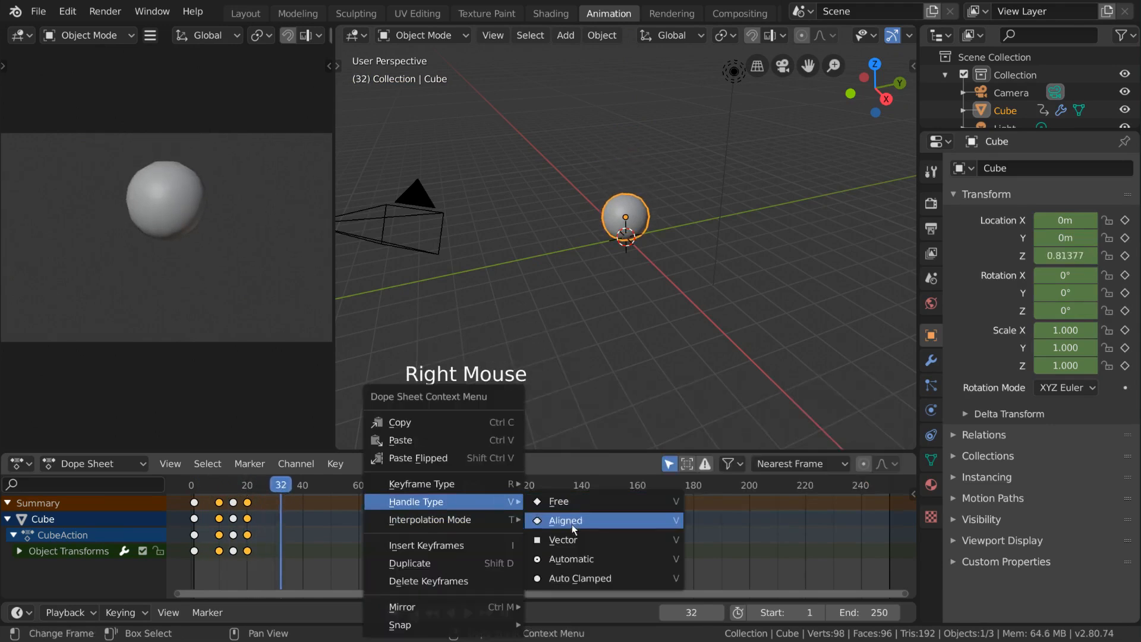
click(592, 521)
Play the animation from the start and set the scene's end frame to 40
click(172, 484)
key(space)
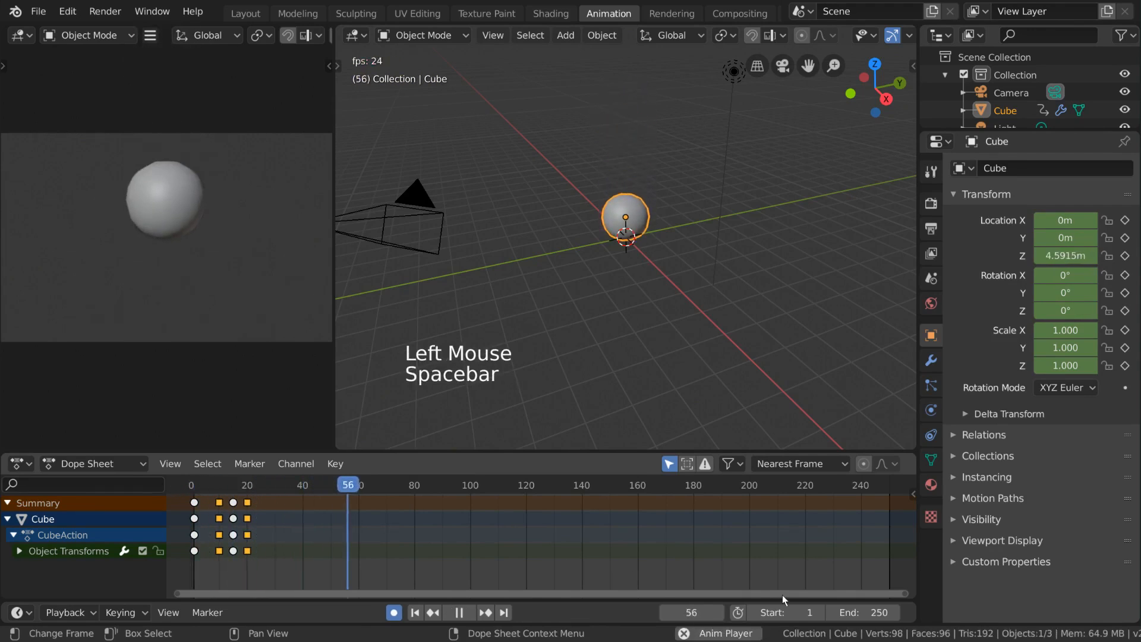
click(868, 612)
text(40)
key(Return)
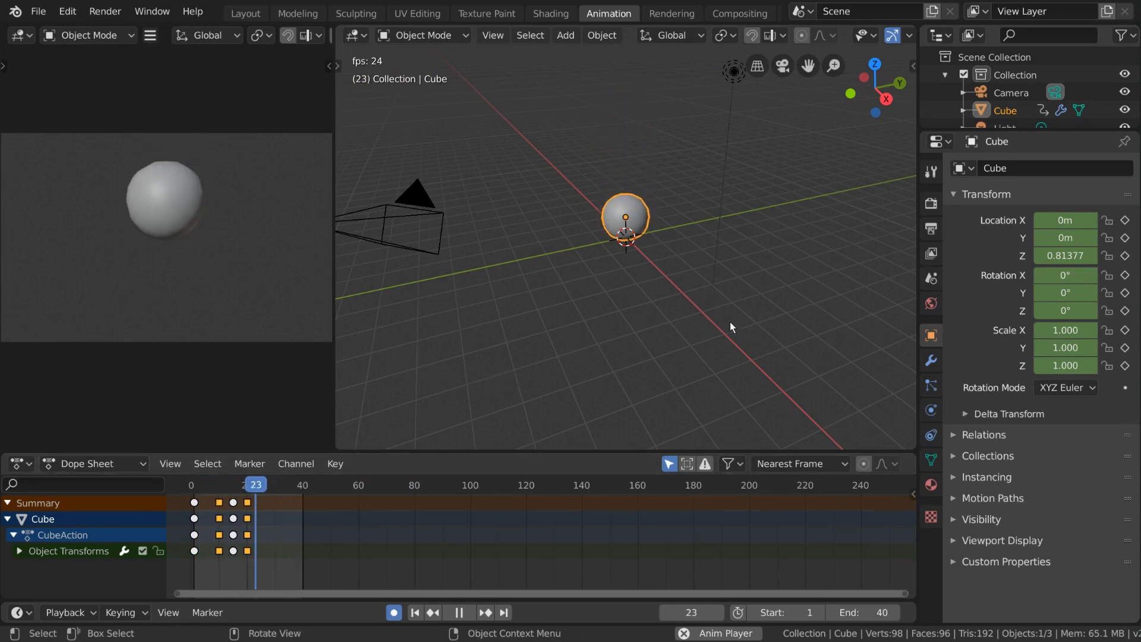
Select all keyframes in the Dope Sheet, reduce the selection to frame 1, and add the column at frame 15
middle_drag(309, 556, 540, 556)
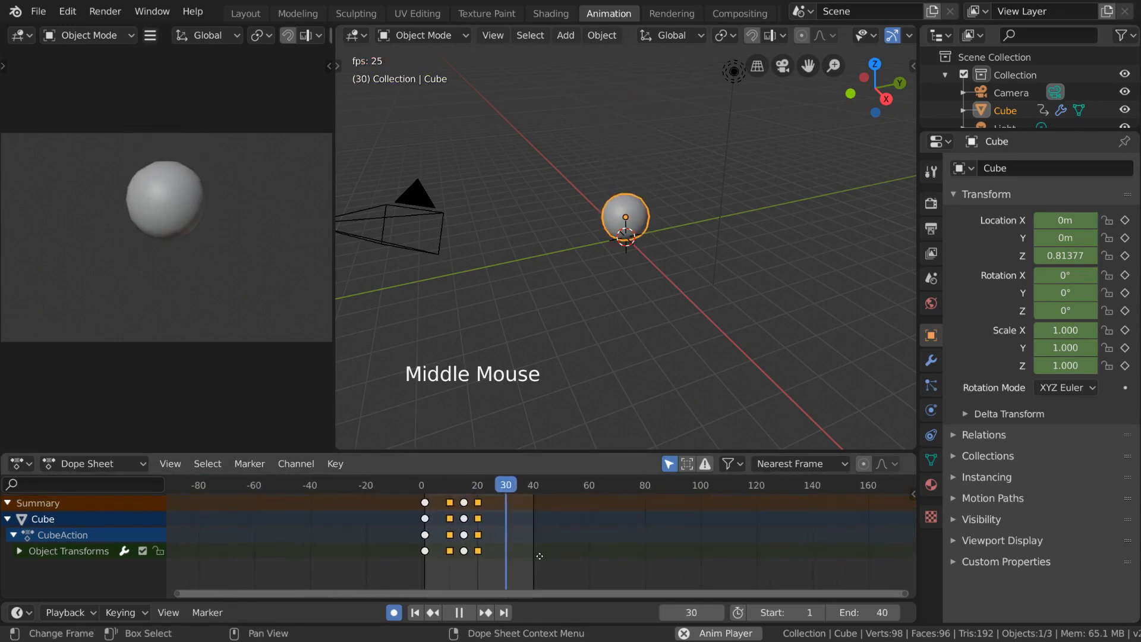
scroll(504, 539, up, 5)
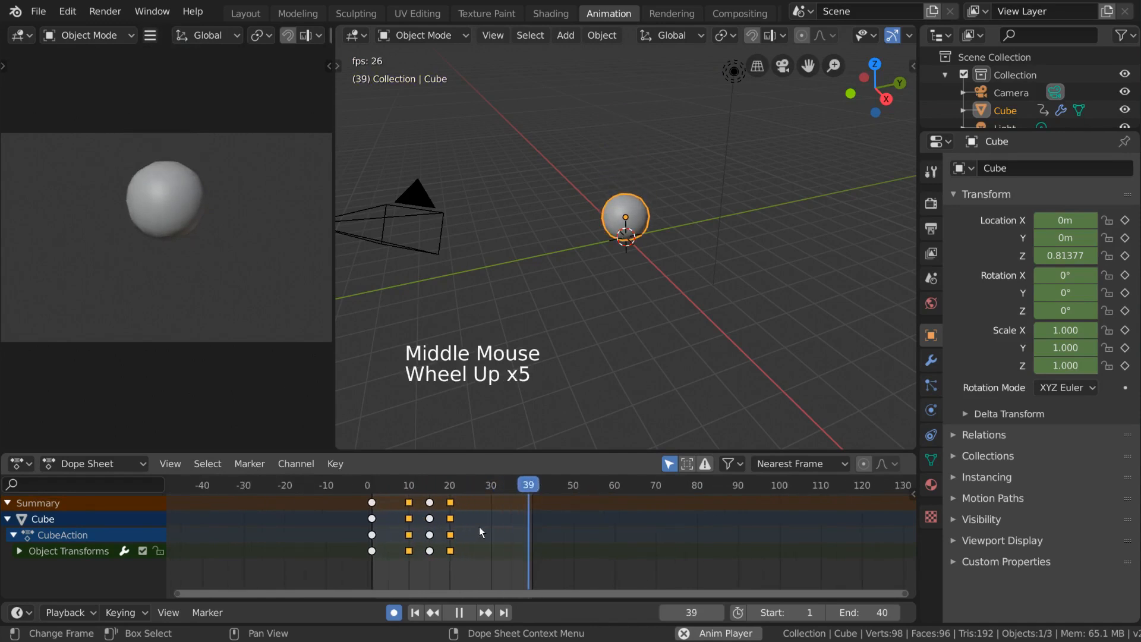
scroll(515, 533, up, 1)
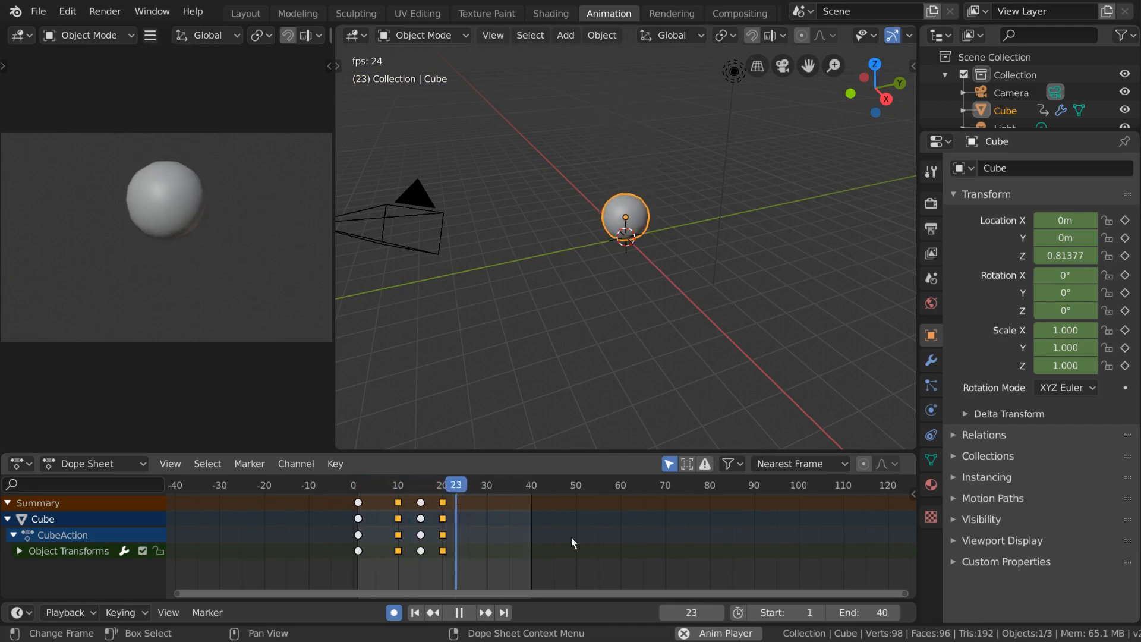
scroll(508, 540, up, 5)
middle_drag(507, 539, 611, 547)
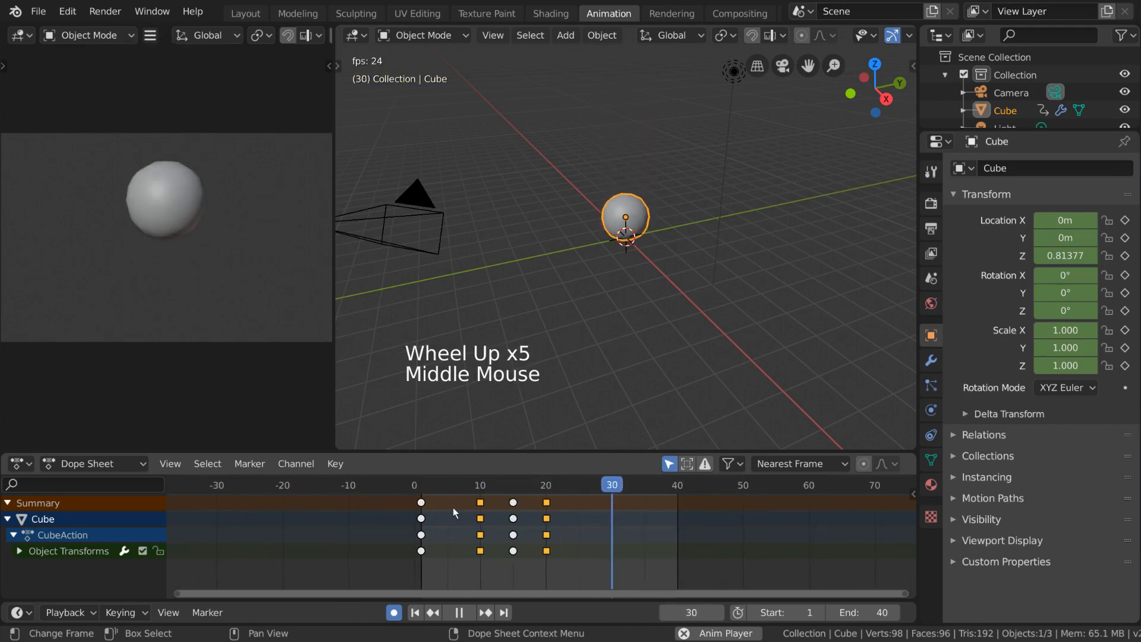
key(a)
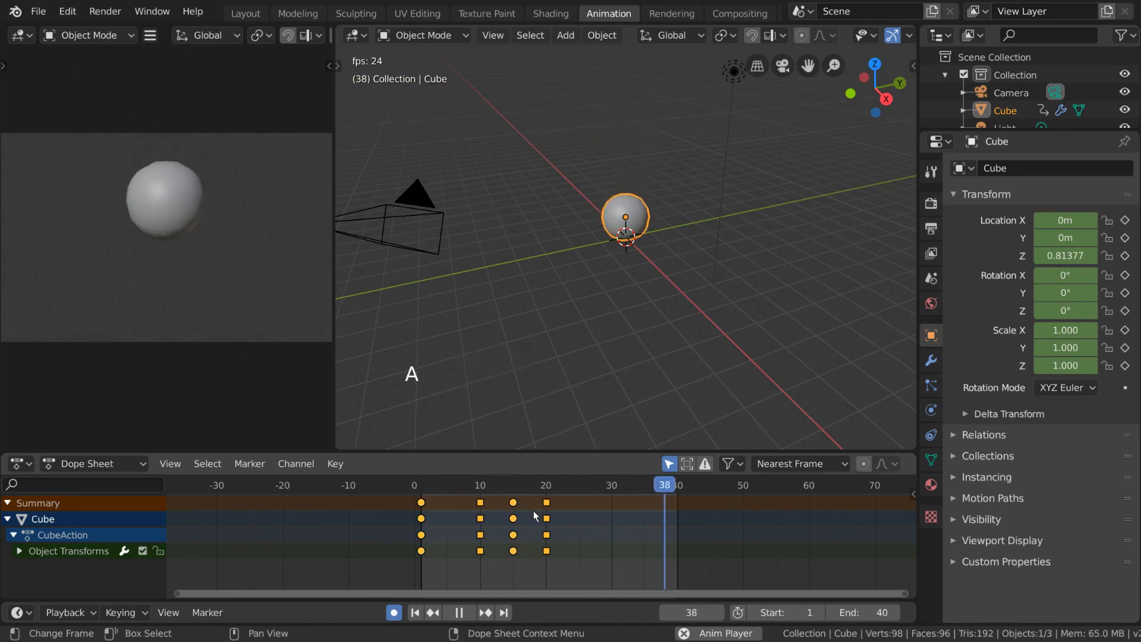
click(514, 503)
double_click(420, 504)
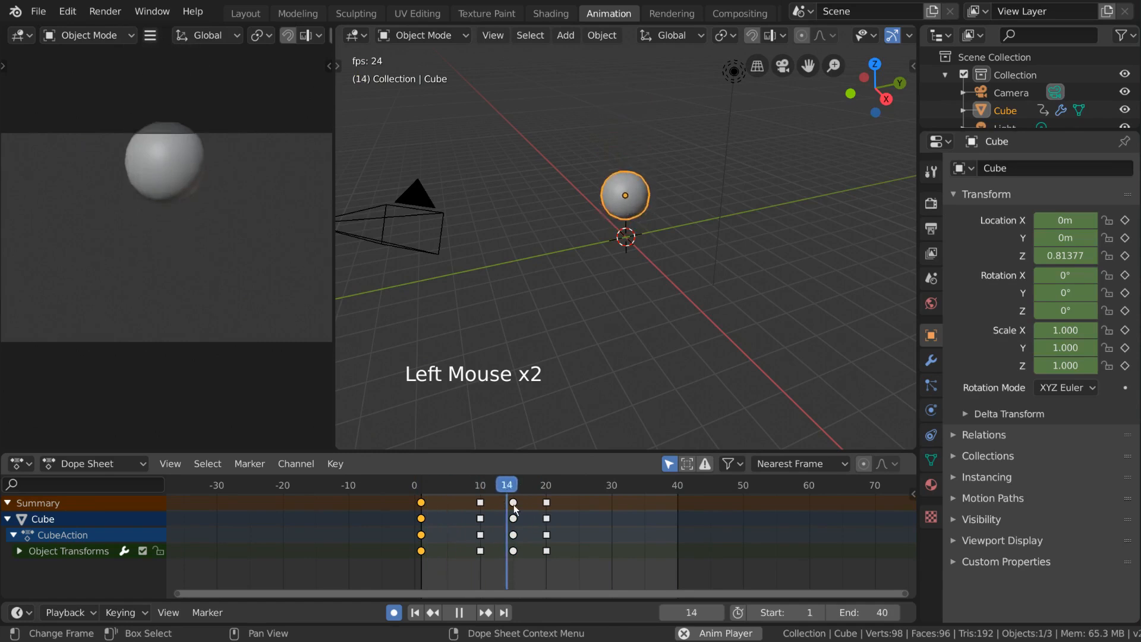
shift+click(513, 535)
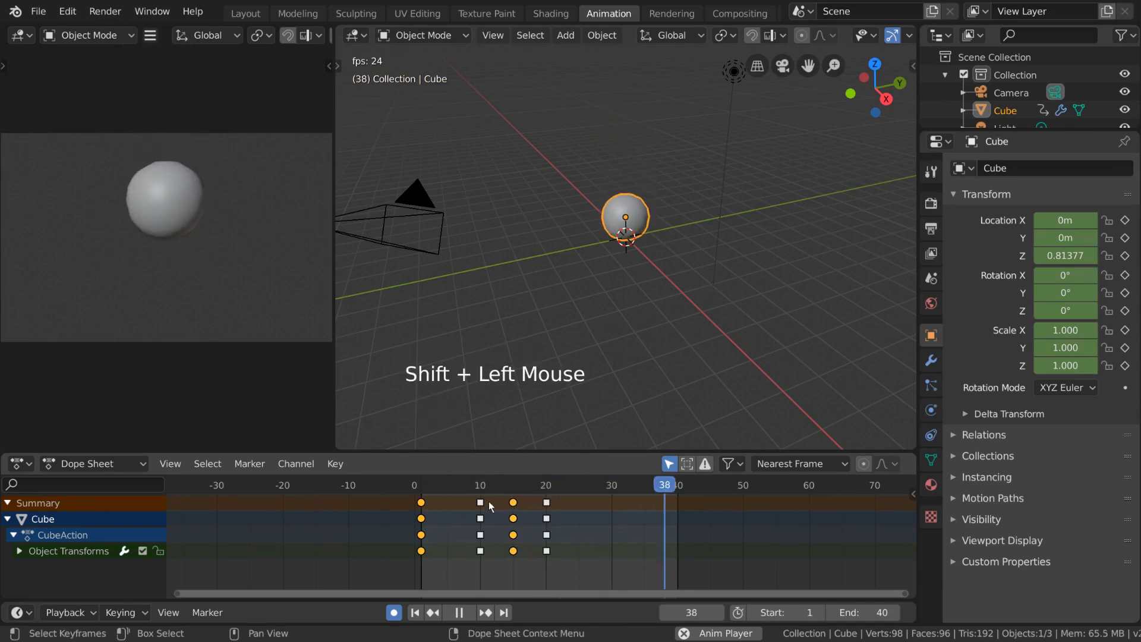
Select only the keyframes at frame 1 and set their interpolation mode to Bezier
click(421, 517)
right_click(690, 535)
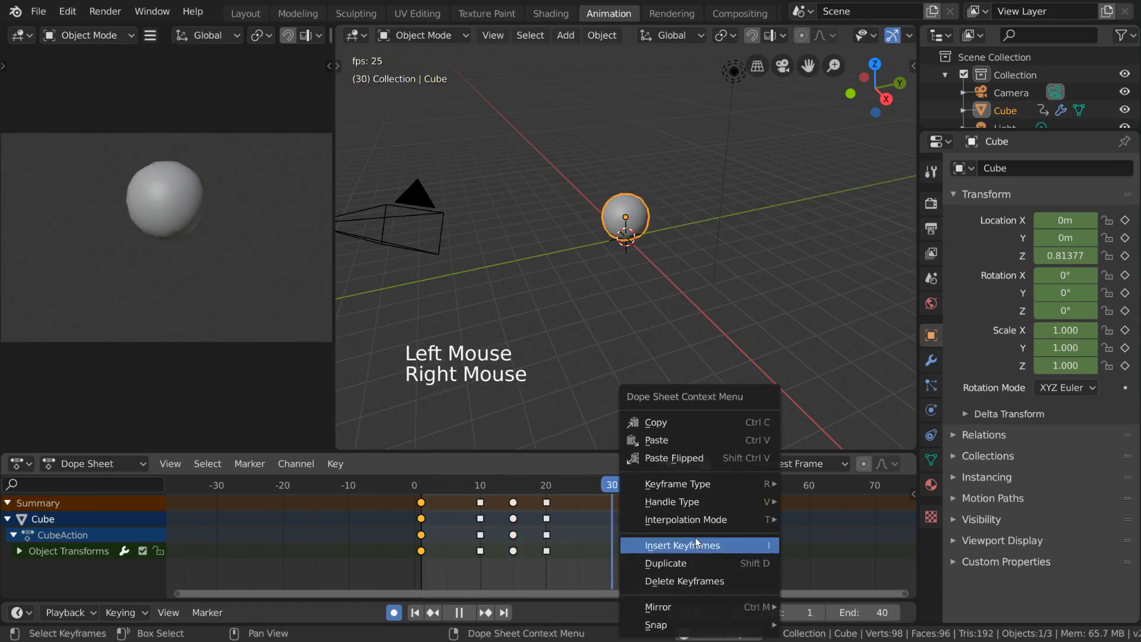
mouse_move(687, 502)
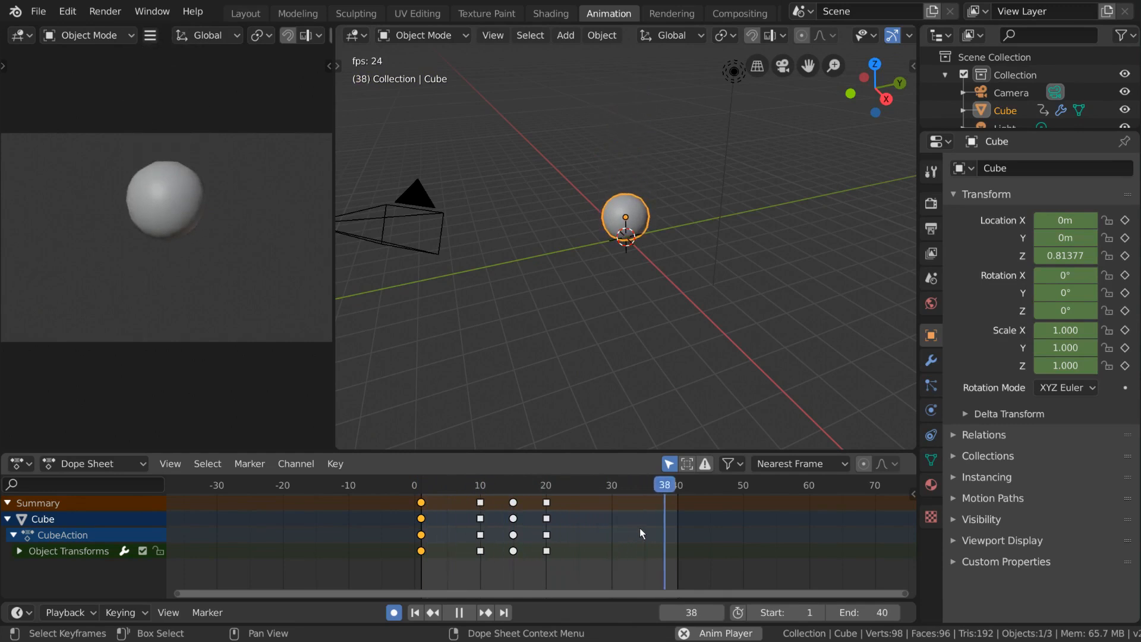
key(t)
click(640, 528)
right_click(673, 529)
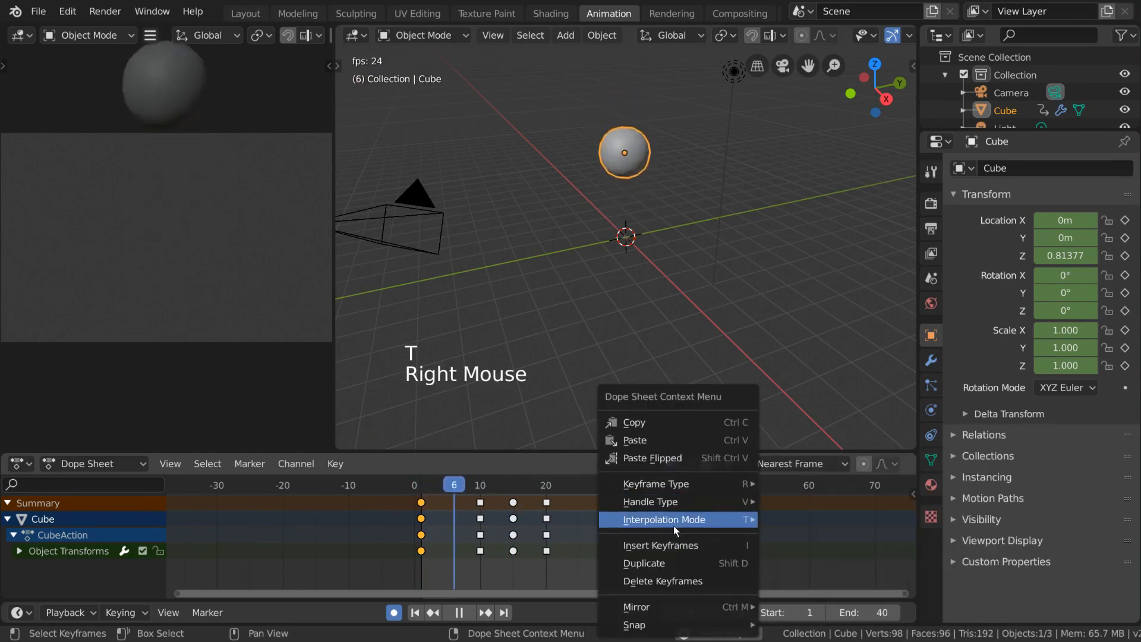
mouse_move(660, 520)
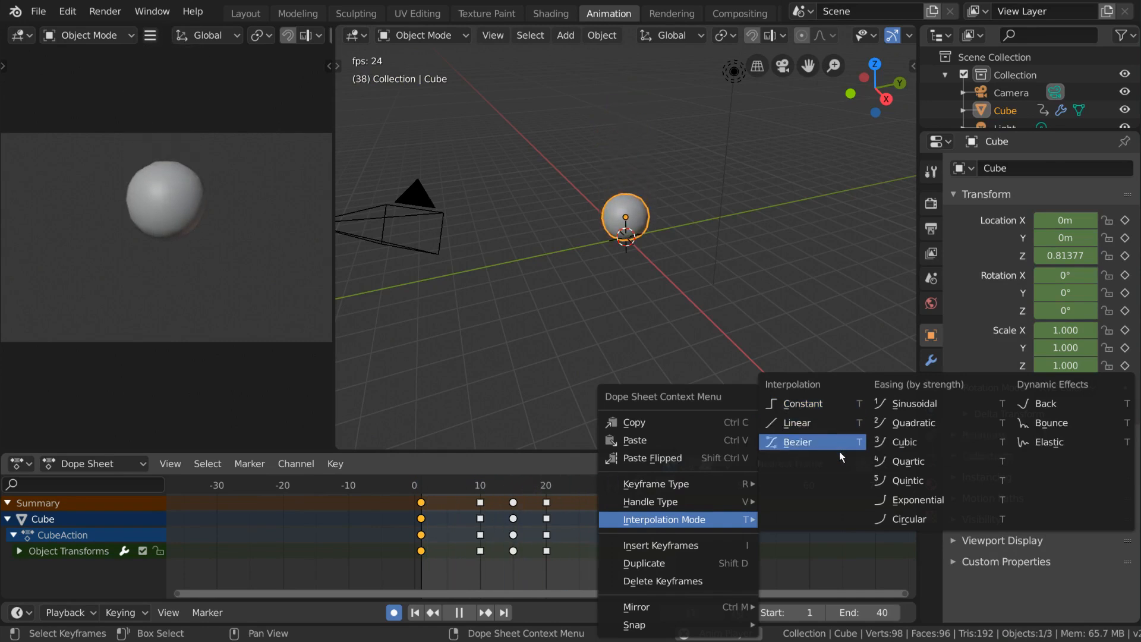
click(839, 445)
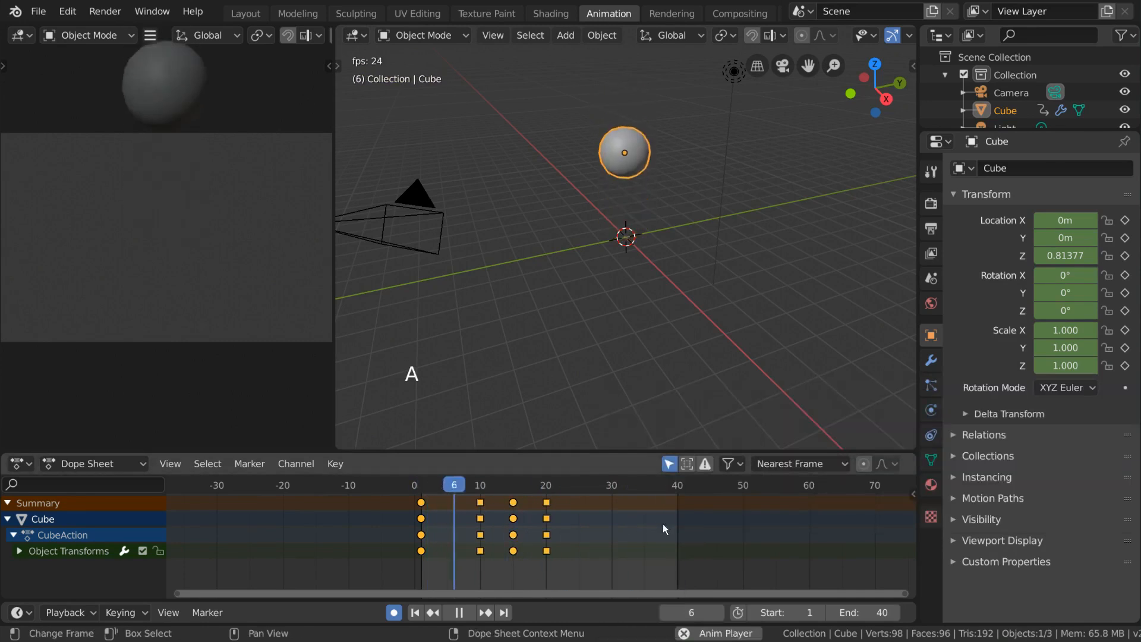
Set the interpolation mode of all keyframes to Constant, stop playback and scrub to frame 31
right_click(691, 540)
mouse_move(695, 525)
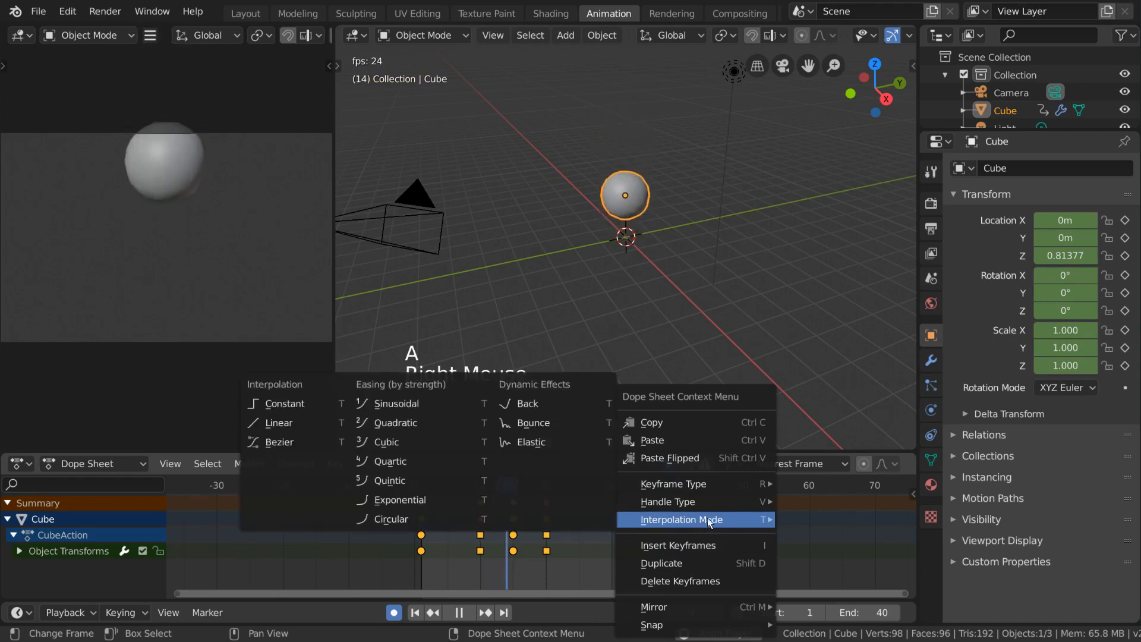
click(313, 405)
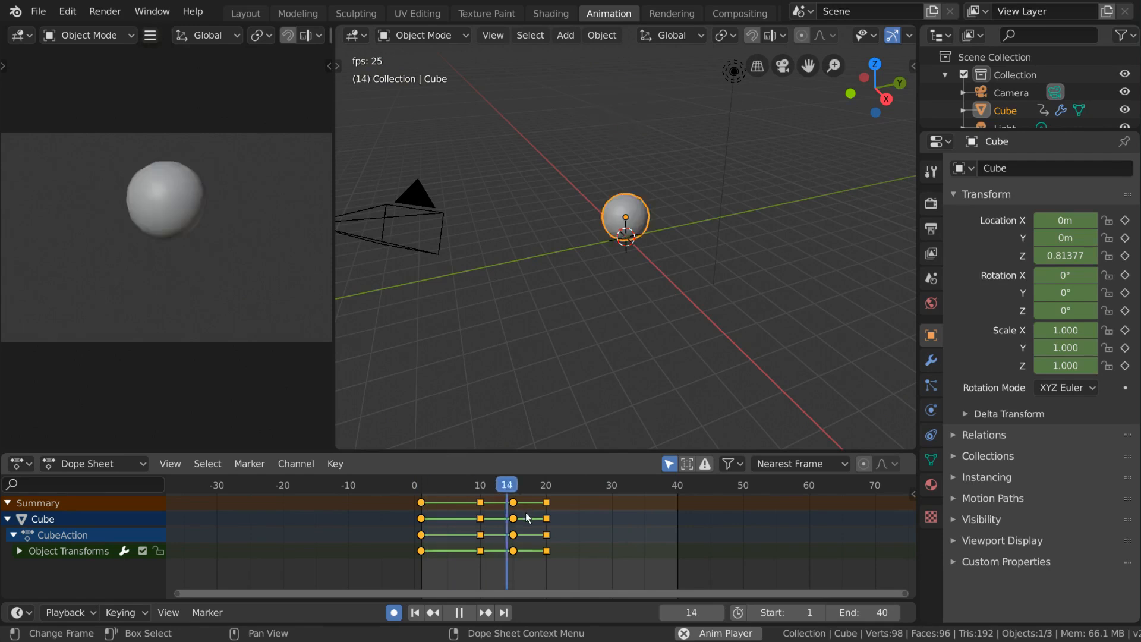
key(space)
drag(513, 491, 618, 490)
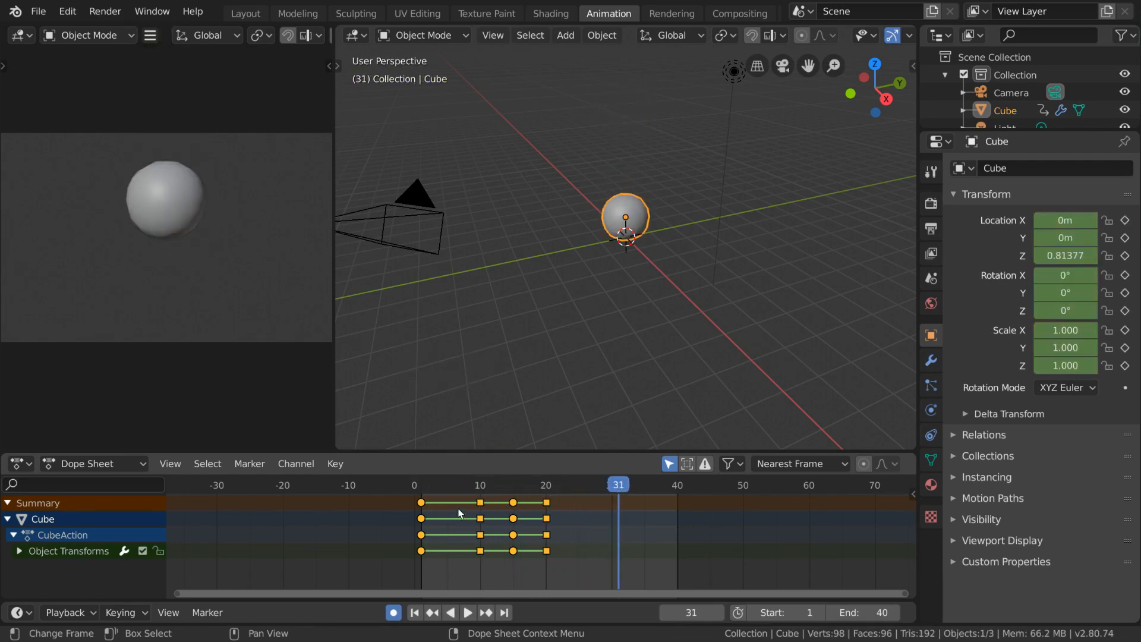
Change only the keyframes at frame 1 back to Bezier interpolation
click(426, 505)
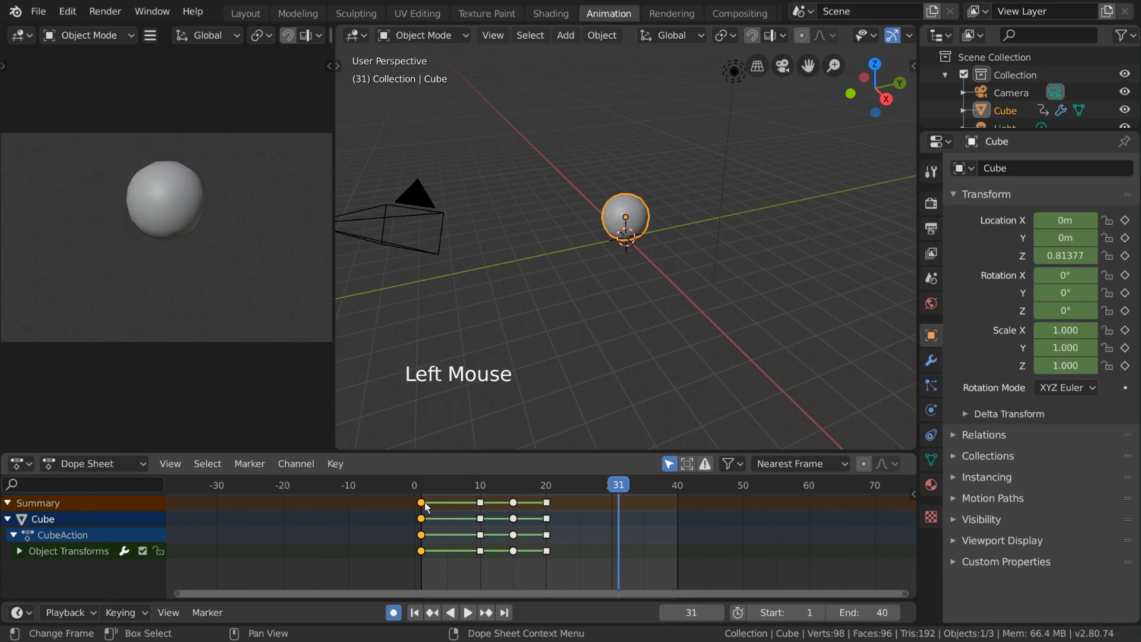
right_click(603, 534)
mouse_move(643, 522)
click(728, 455)
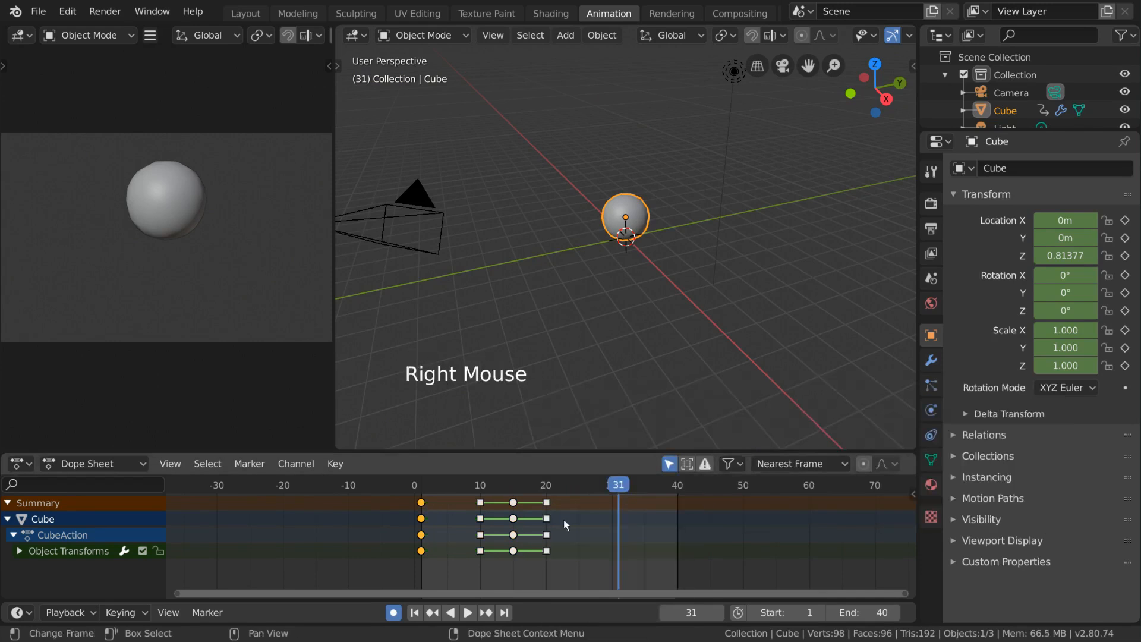
Play the looping animation to review the mixed interpolation, and stop it at frame 40
click(472, 484)
key(space)
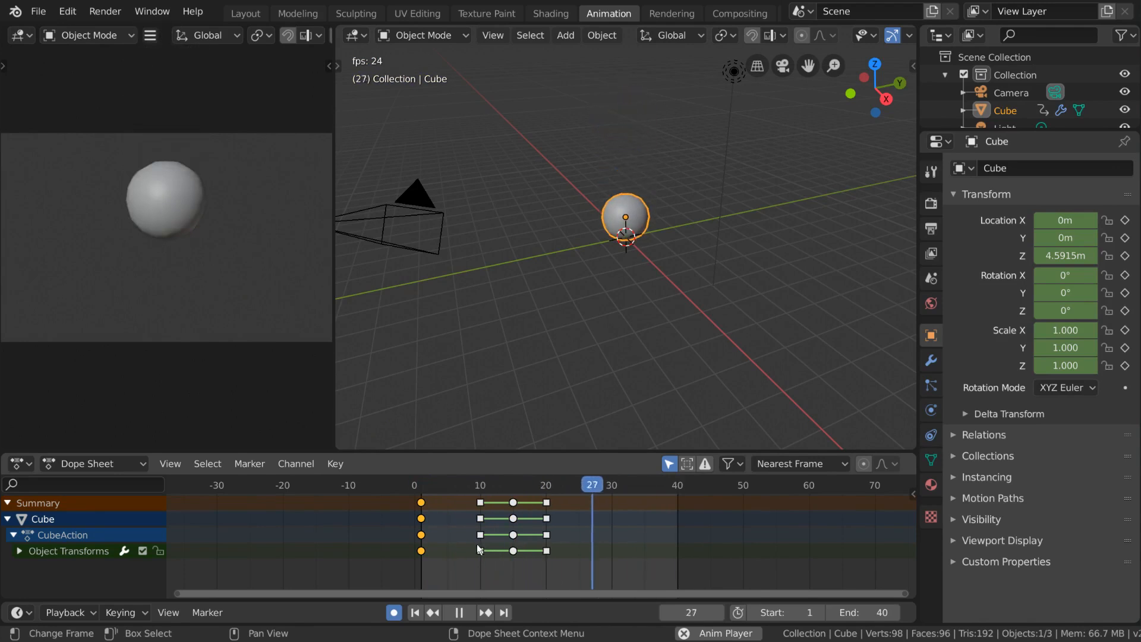
key(space)
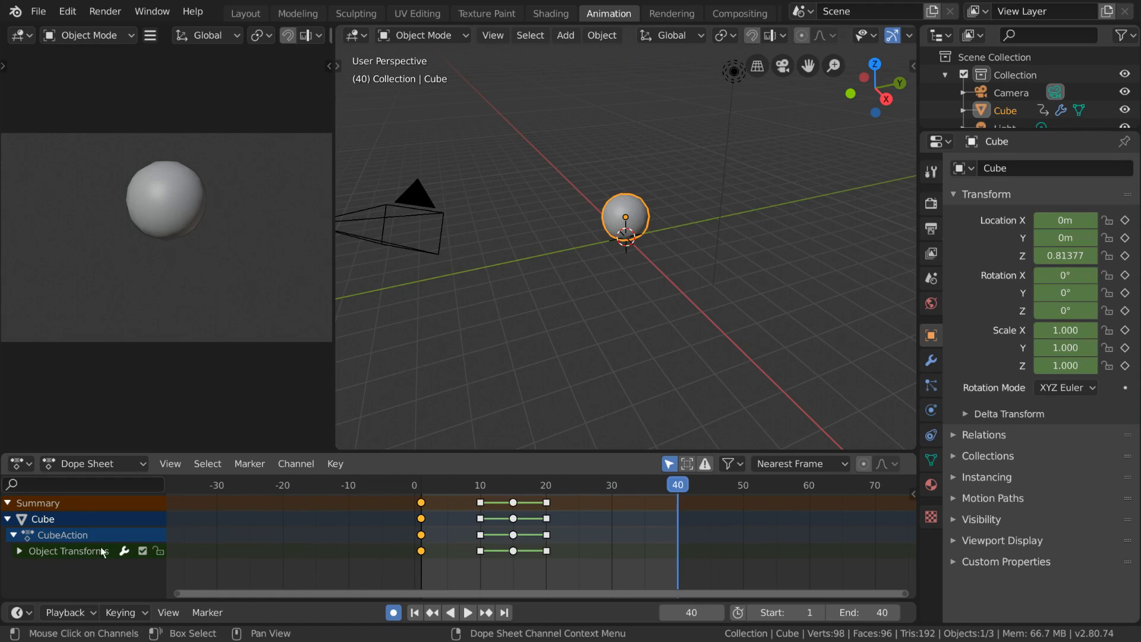
Expand the Object Transforms group and look through its individual location, rotation and scale channels
middle_click(57, 533)
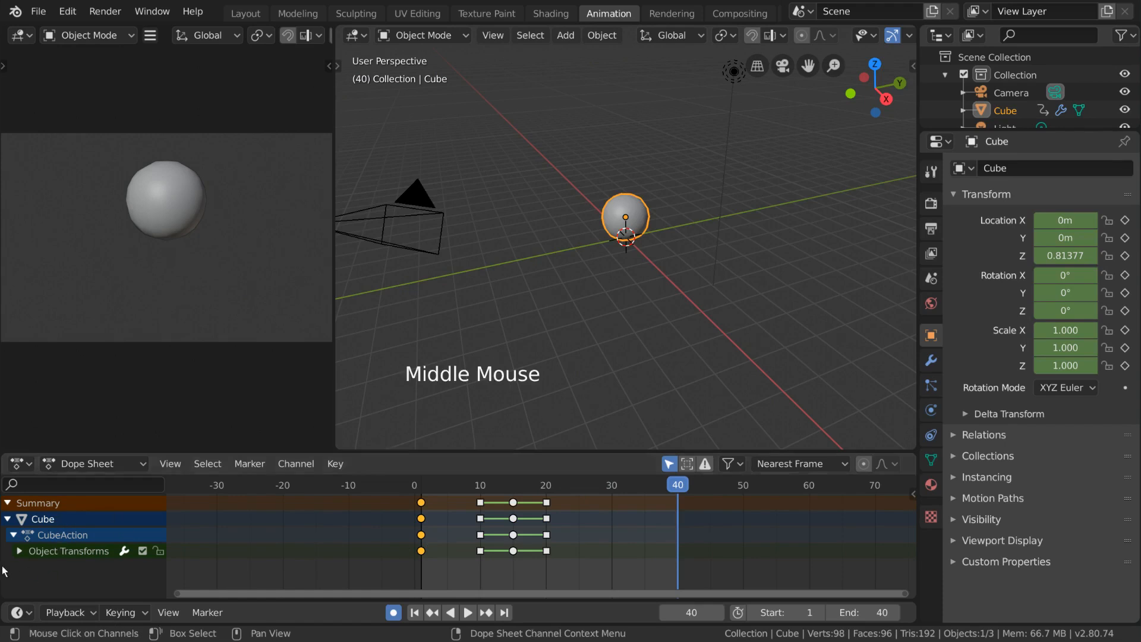
click(24, 553)
scroll(62, 533, down, 9)
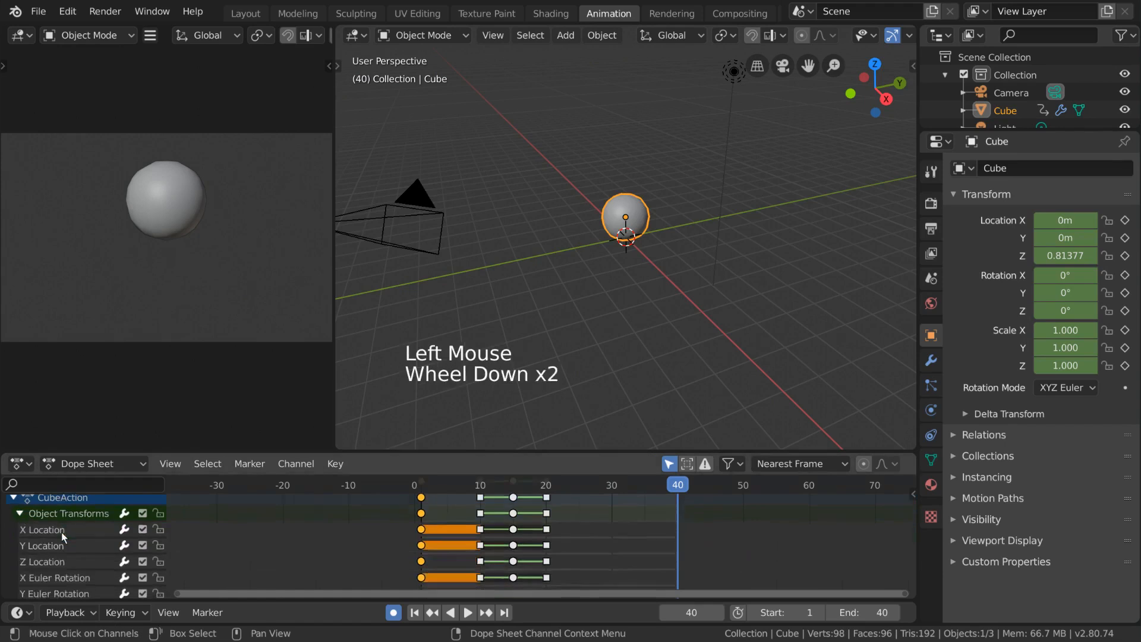
scroll(62, 533, down, 2)
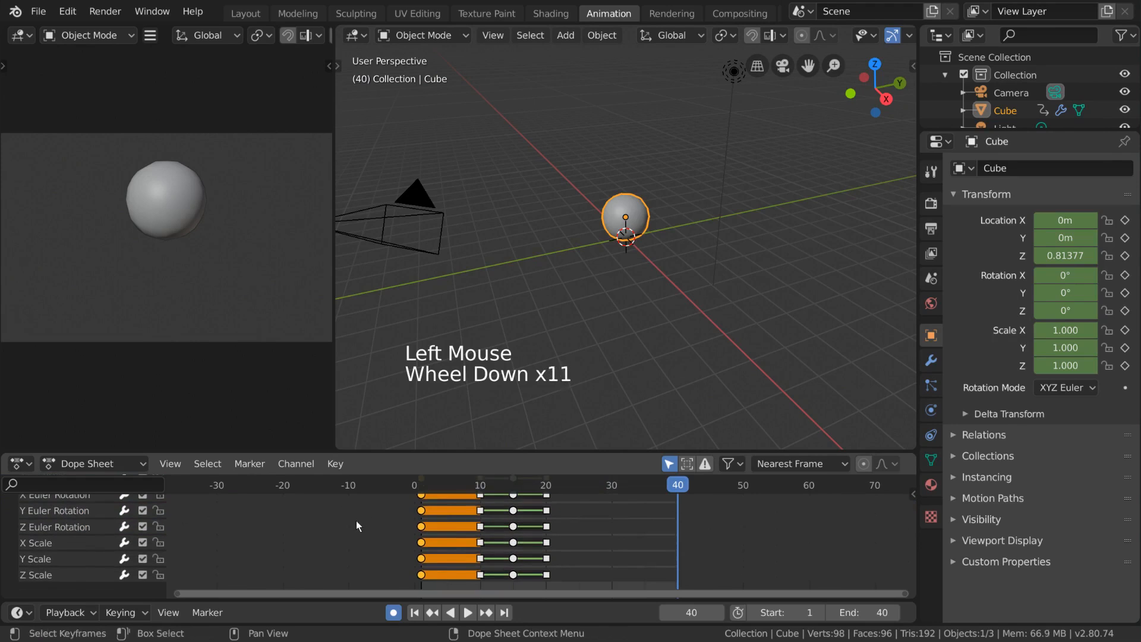
Enlarge the Dope Sheet to fit all channels, and select the X Location, Z Euler Rotation and Object Transforms channels in turn
scroll(355, 521, up, 2)
scroll(98, 547, up, 7)
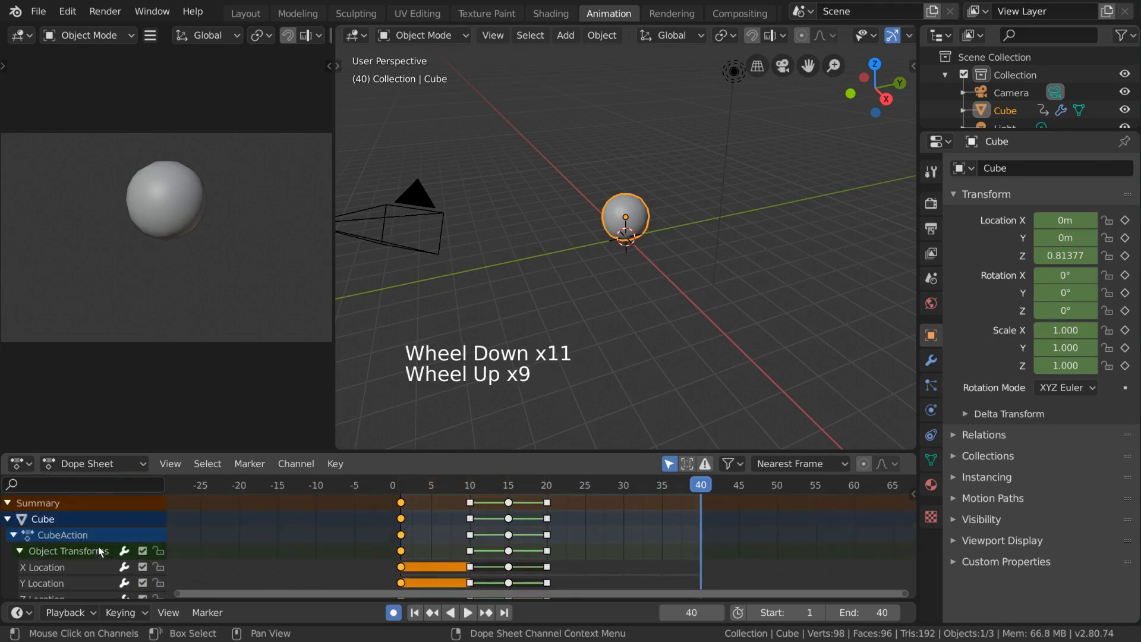
drag(450, 450, 450, 291)
click(77, 408)
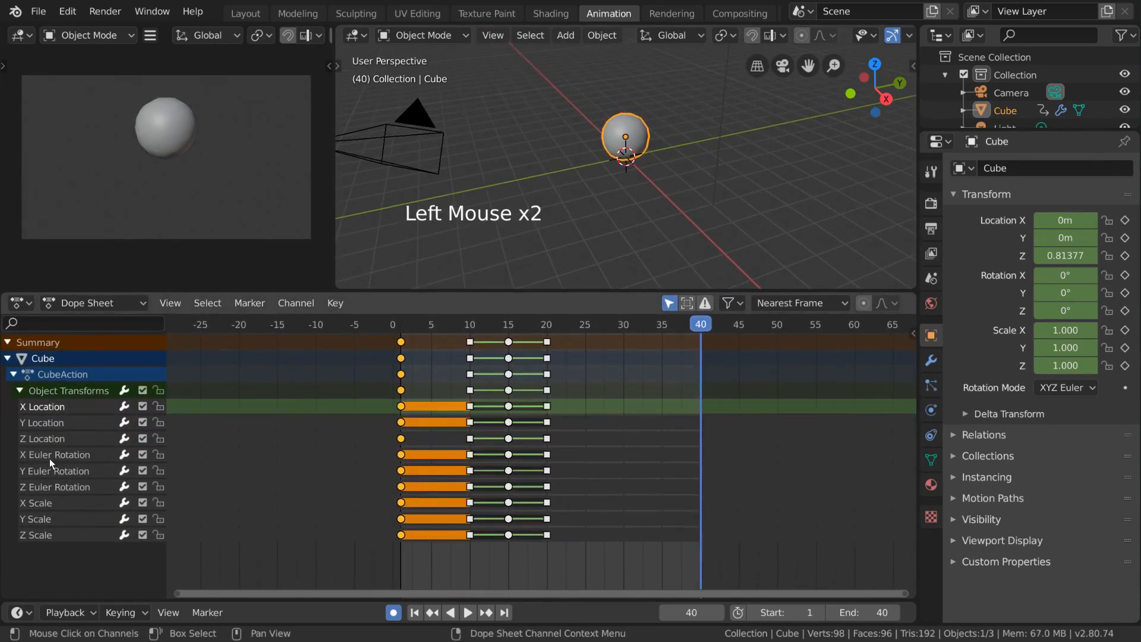
click(52, 490)
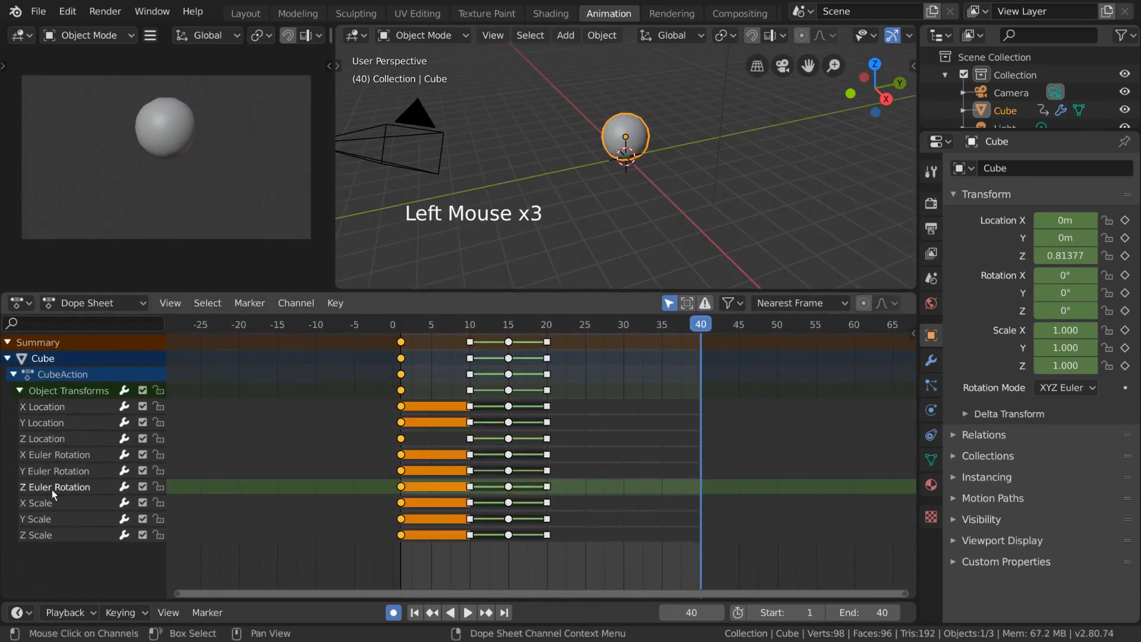
click(98, 391)
Select the frame 1 keyframe on the Object Transforms group and on individual location, rotation and scale channels in turn
click(401, 391)
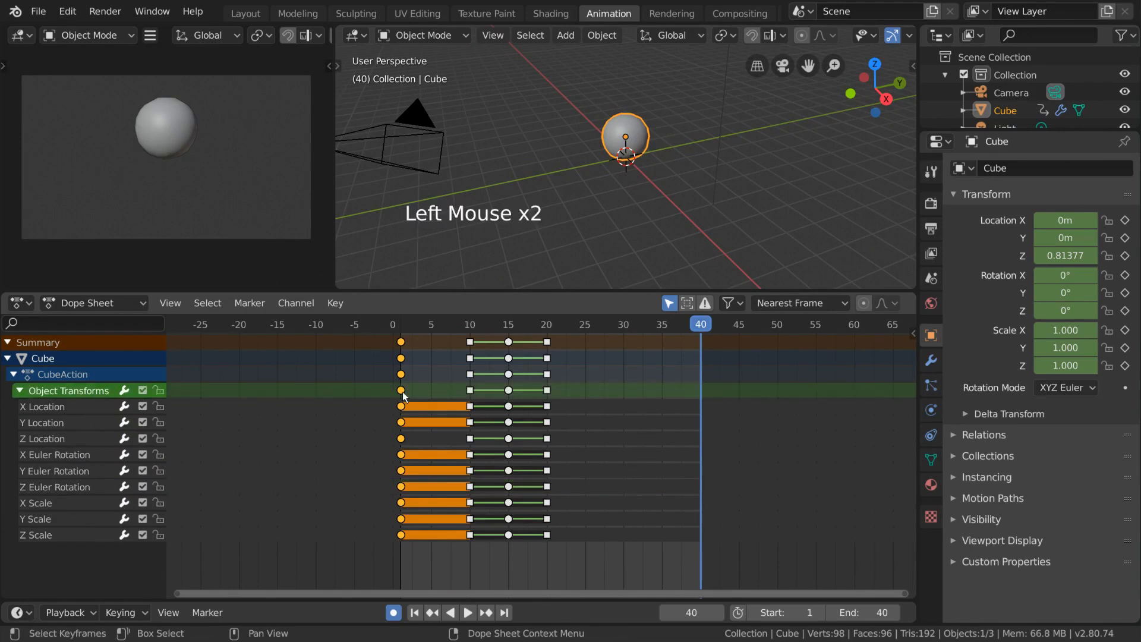
click(402, 407)
click(402, 391)
click(402, 423)
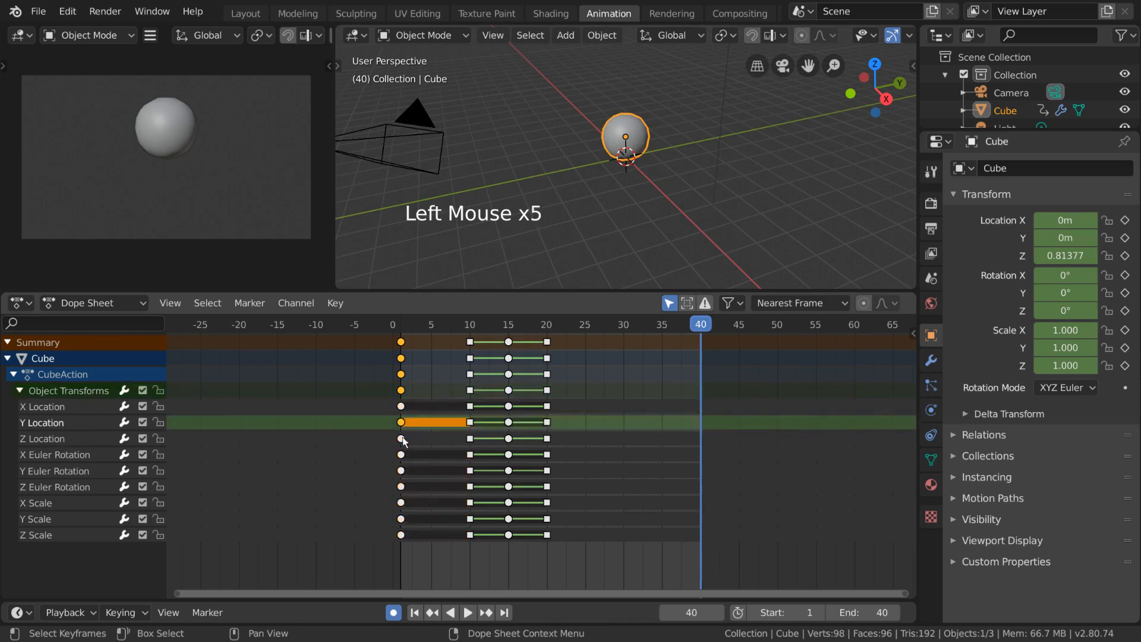
click(401, 439)
click(402, 455)
click(402, 391)
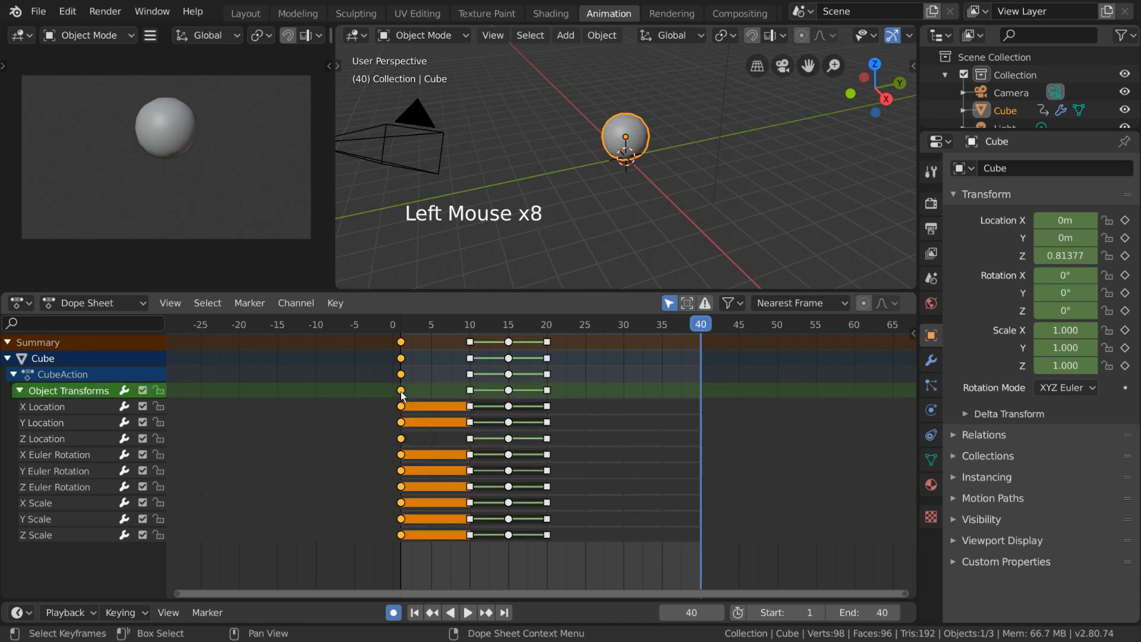
click(402, 486)
click(402, 503)
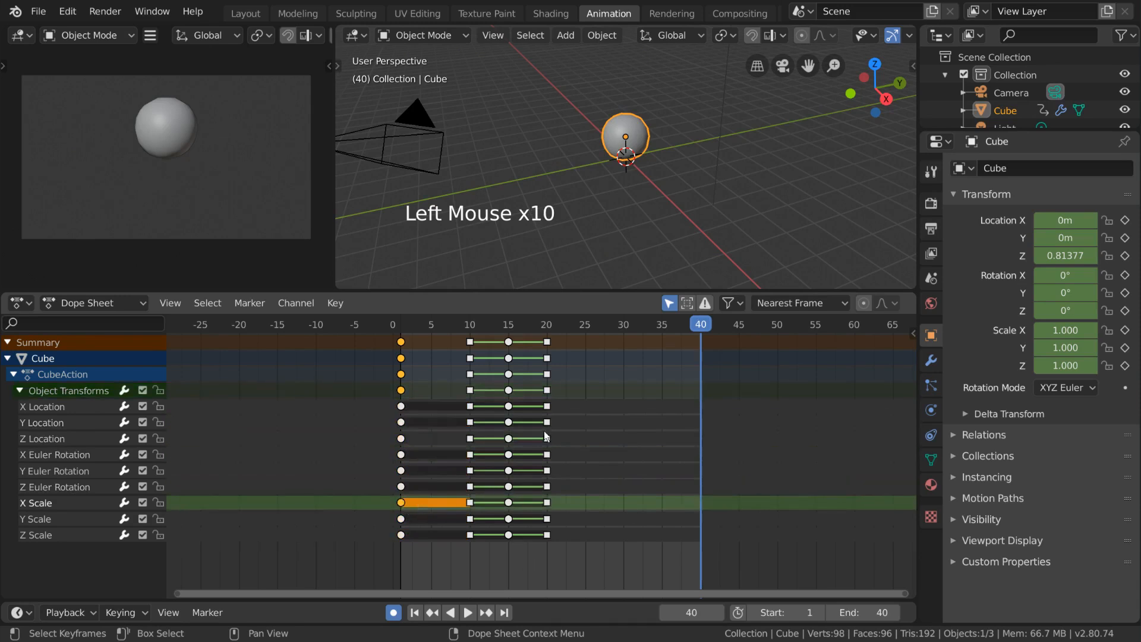
Select whole keyframe columns at frames 1, 15, 10 and 20 in turn, followed by single channel keyframes at frame 20
key(alt)
alt+click(402, 455)
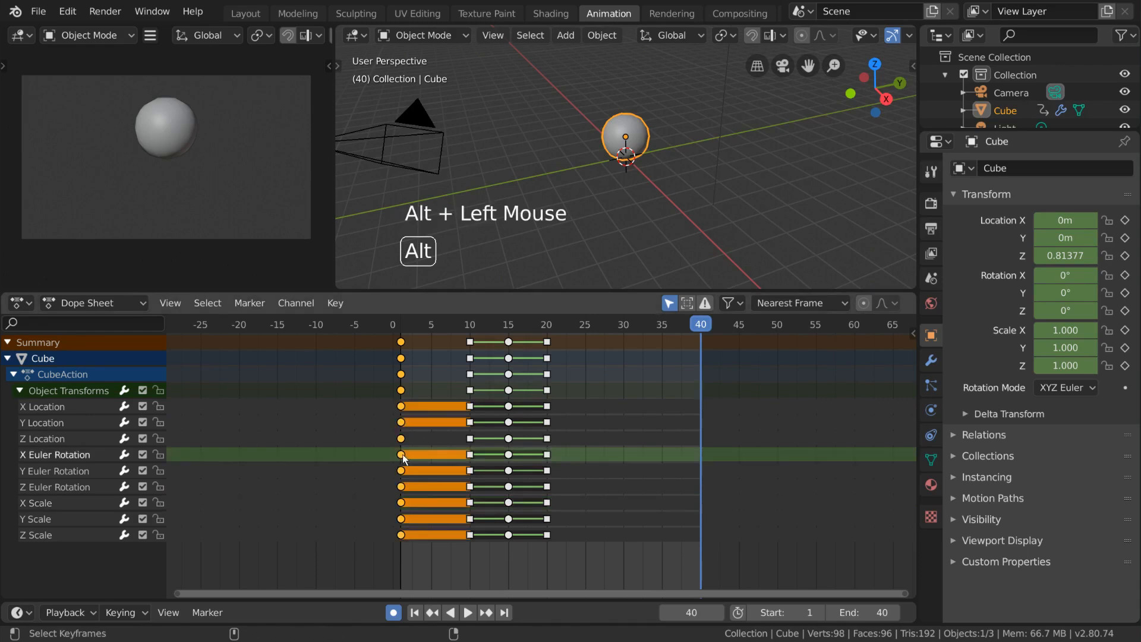
alt+click(509, 503)
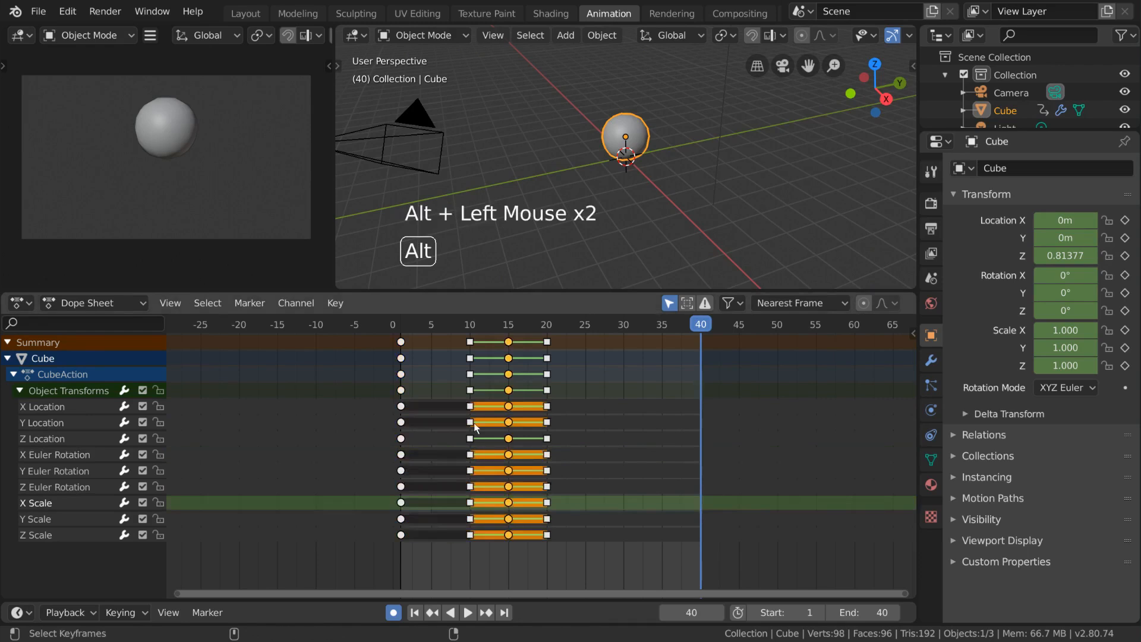
alt+click(470, 406)
alt+click(547, 503)
alt+click(469, 519)
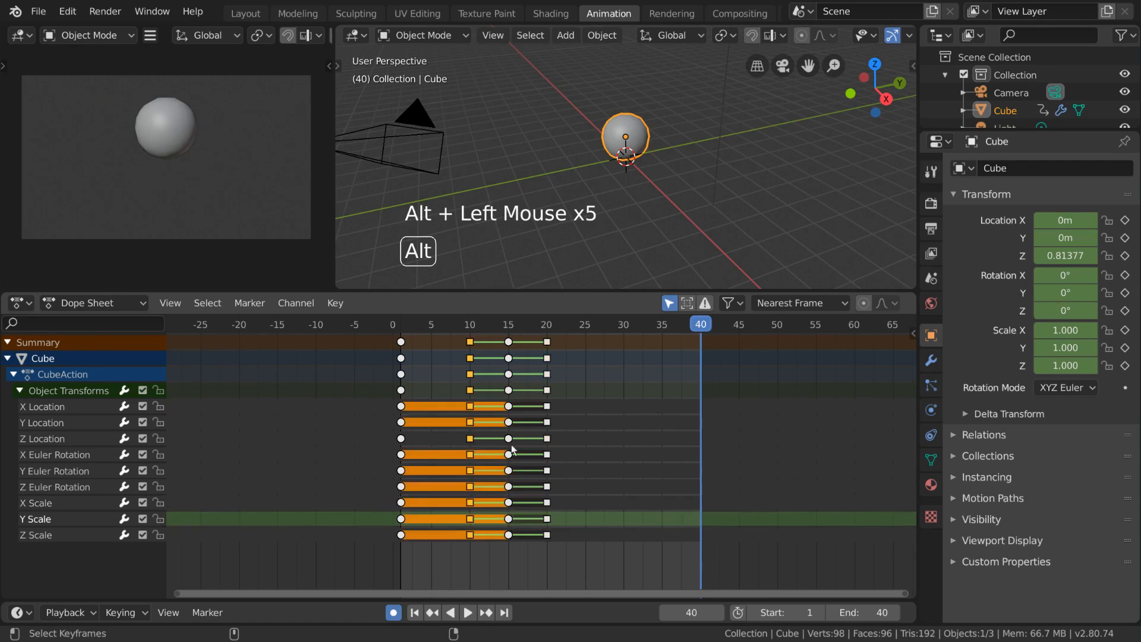
alt+click(547, 407)
click(547, 487)
click(545, 519)
click(546, 442)
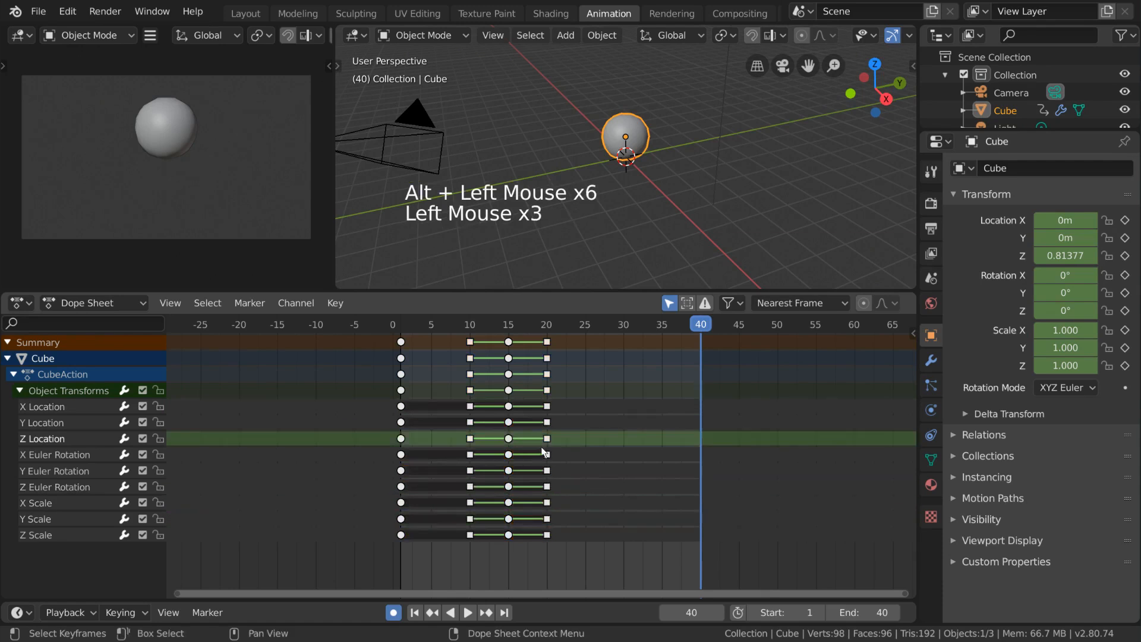
Group the X, Y and Z Euler Rotation channels into a new channel group named Rotation
click(73, 455)
shift+click(73, 471)
shift+click(75, 487)
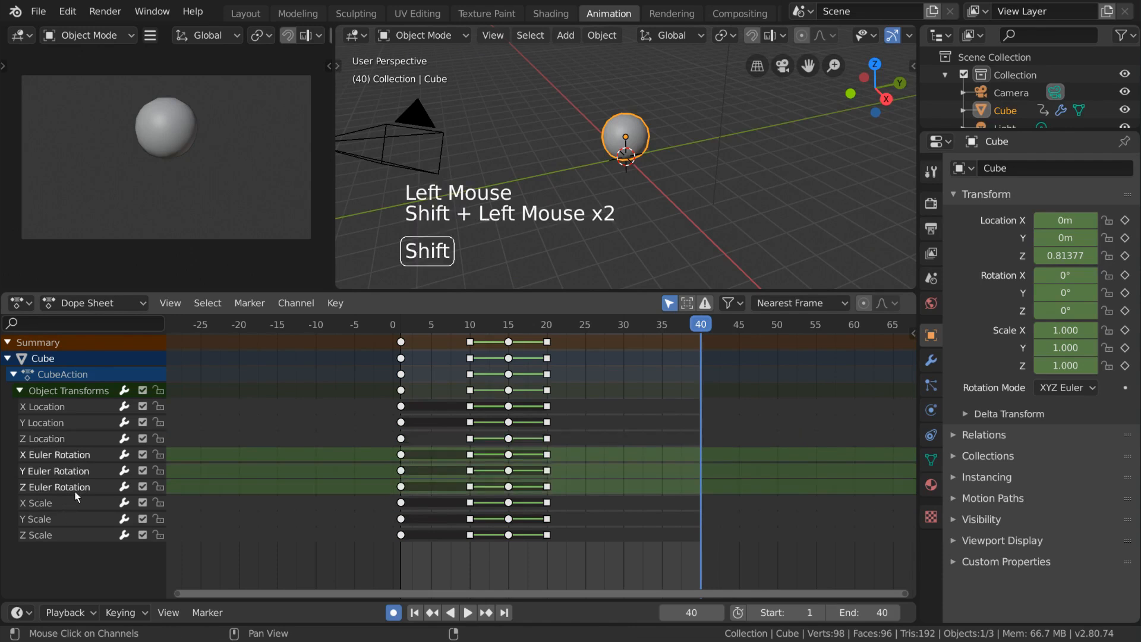
click(296, 302)
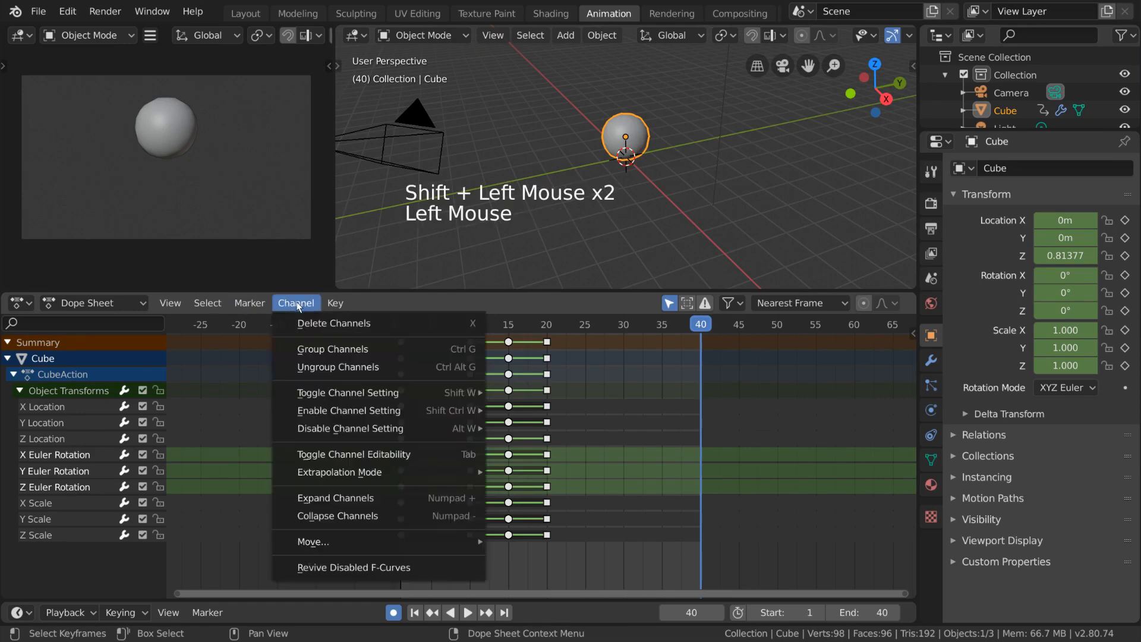
click(401, 351)
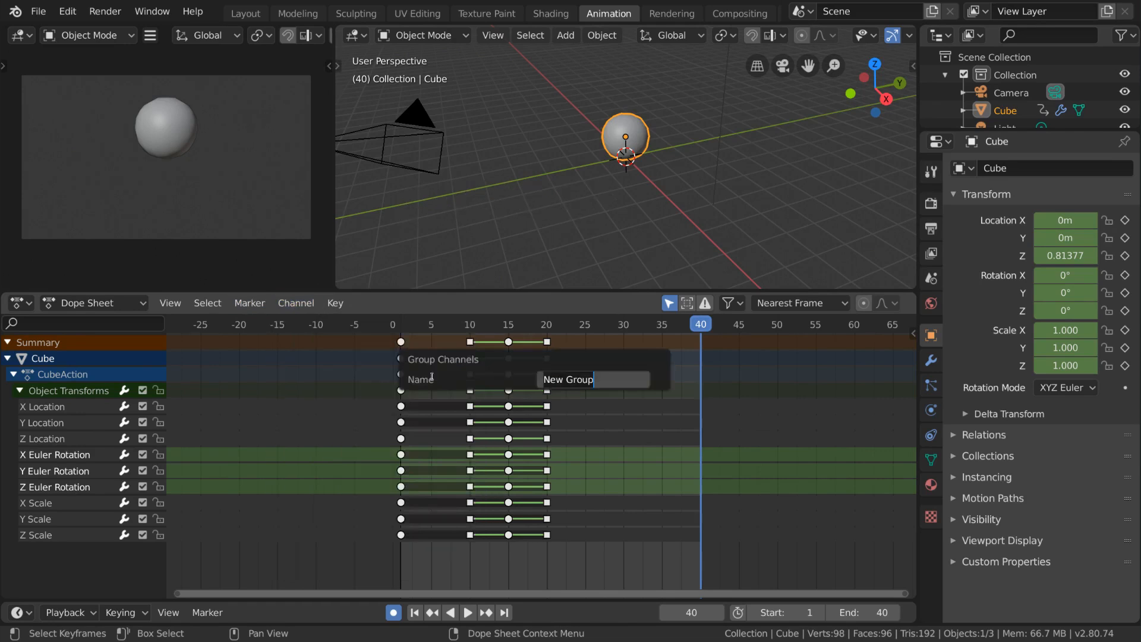
text(Rotation)
key(Return)
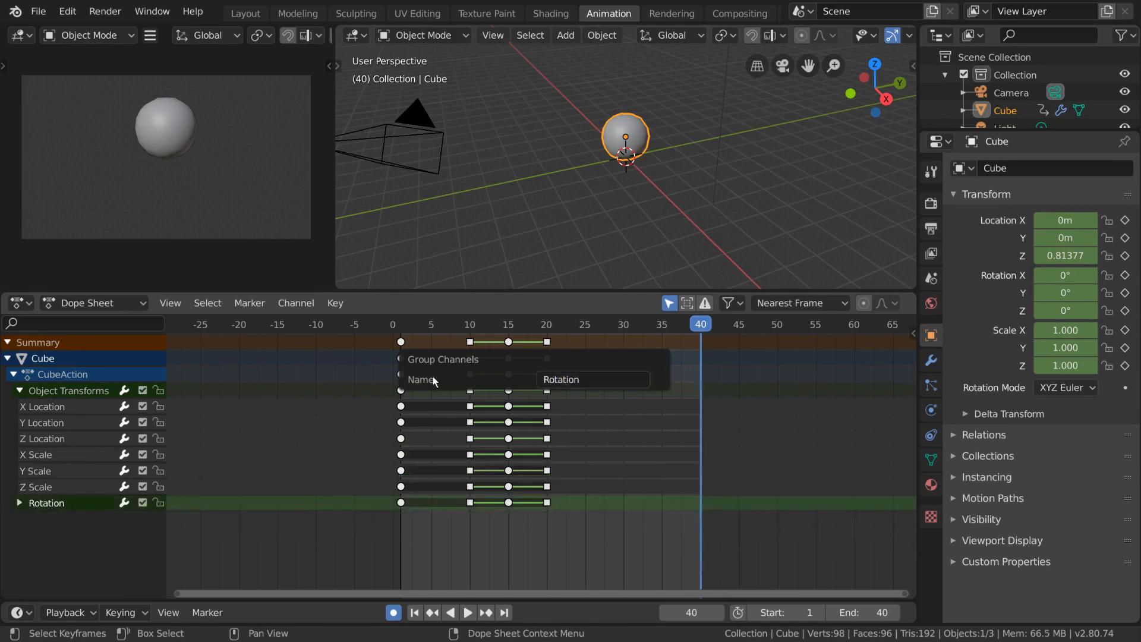
Expand and collapse the Rotation group a few times, leaving its channels expanded
click(23, 506)
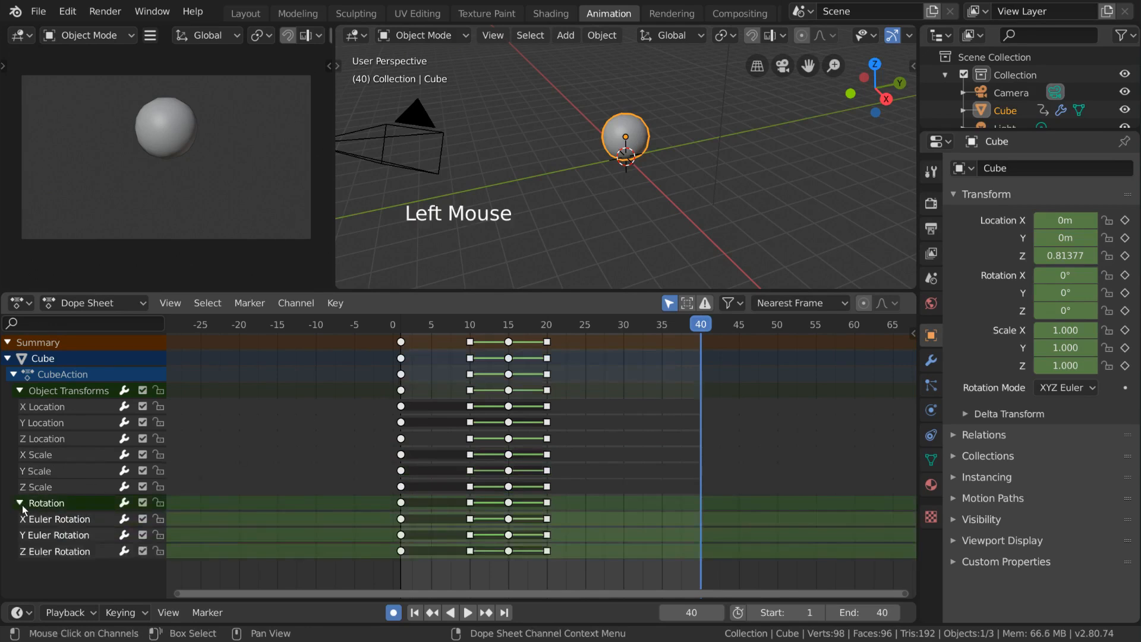
click(22, 503)
click(22, 504)
click(22, 504)
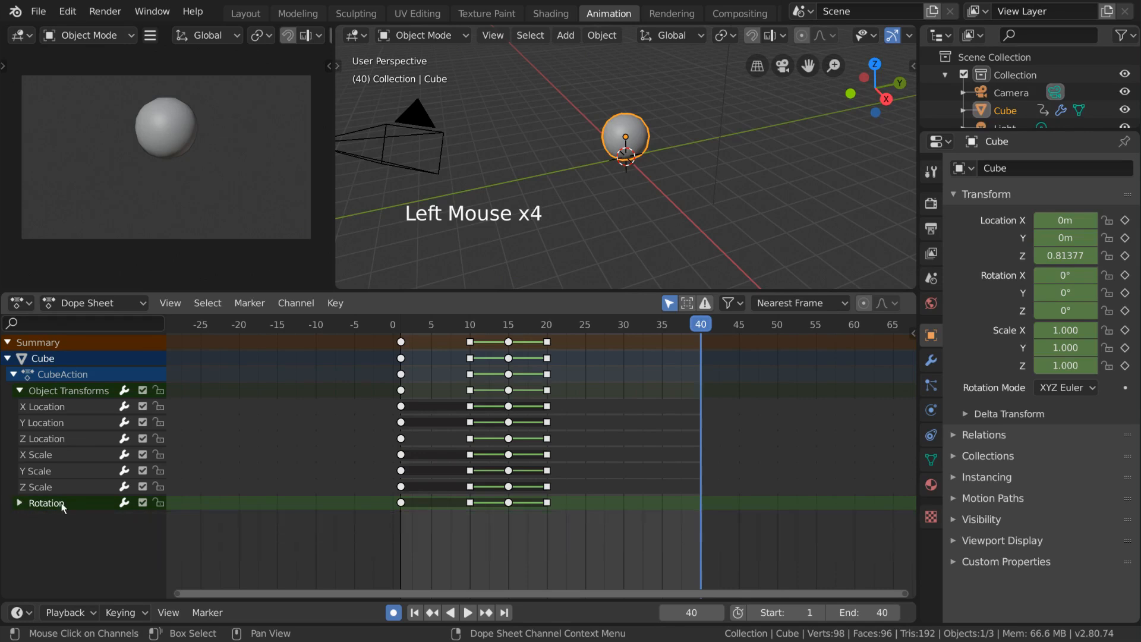
click(18, 504)
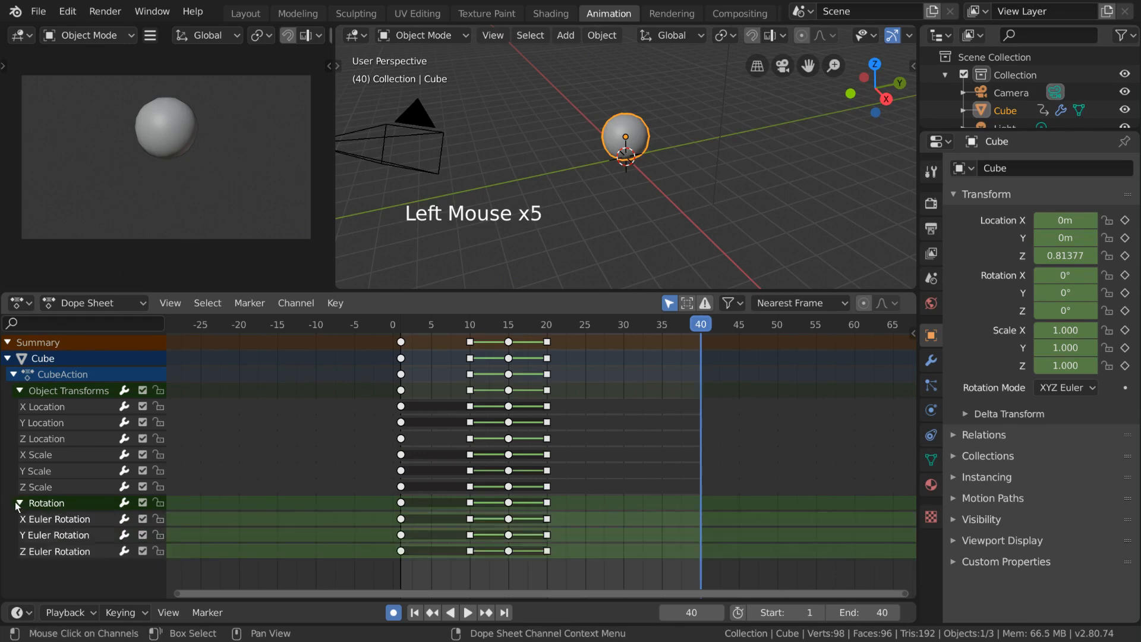
Ungroup the X Euler Rotation and Z Euler Rotation channels from the Rotation group
click(62, 521)
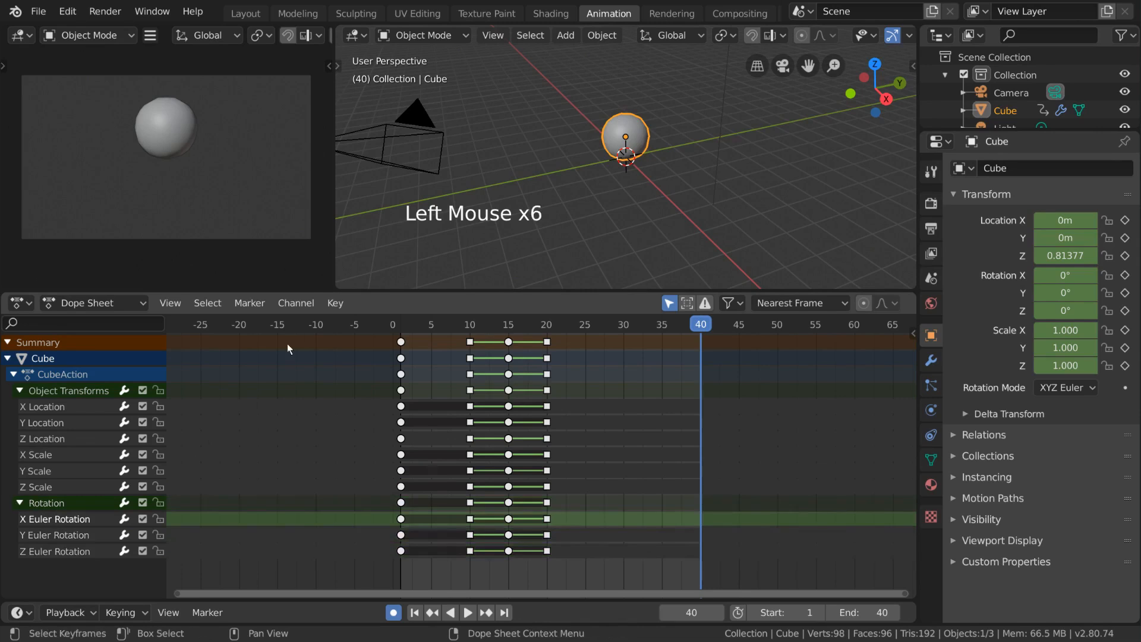
click(296, 304)
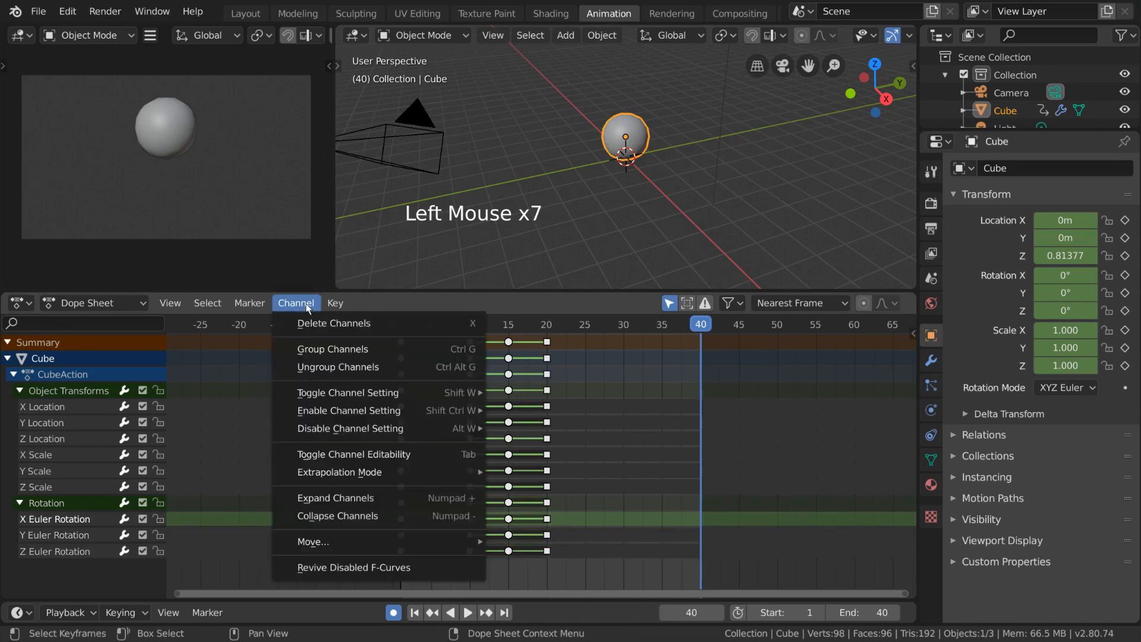
click(440, 370)
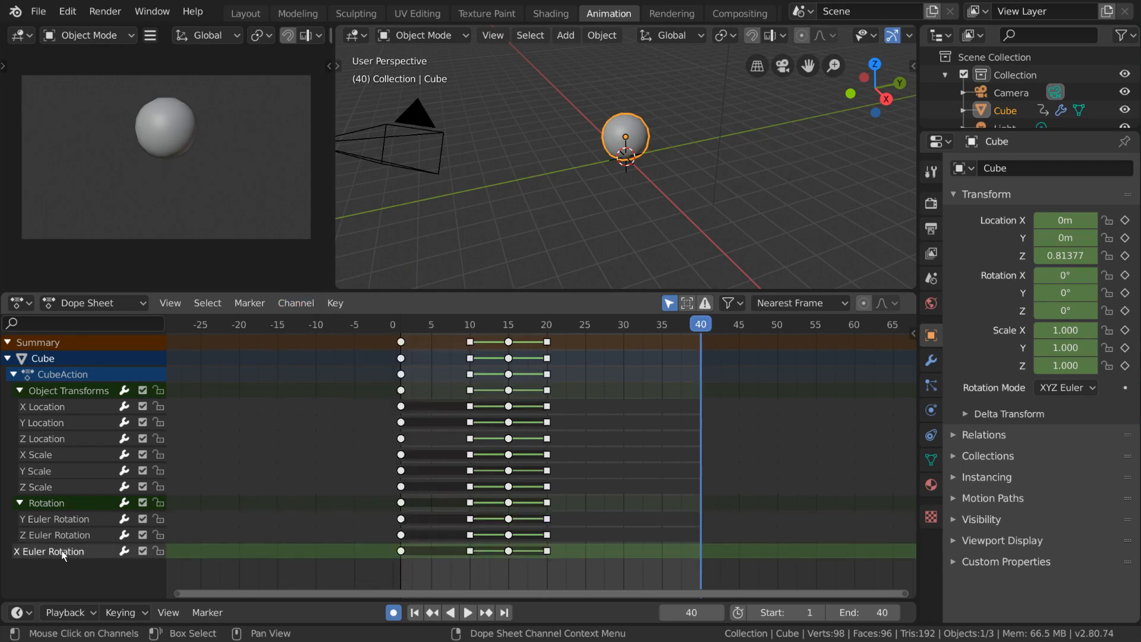
click(69, 536)
key(ctrl+alt+g)
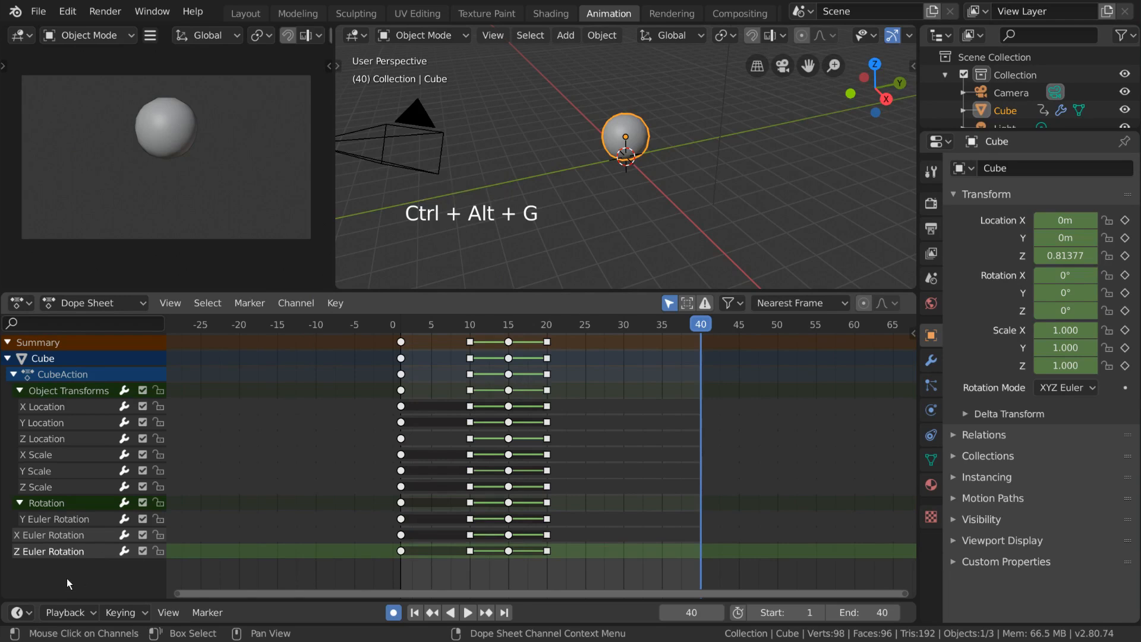
click(308, 304)
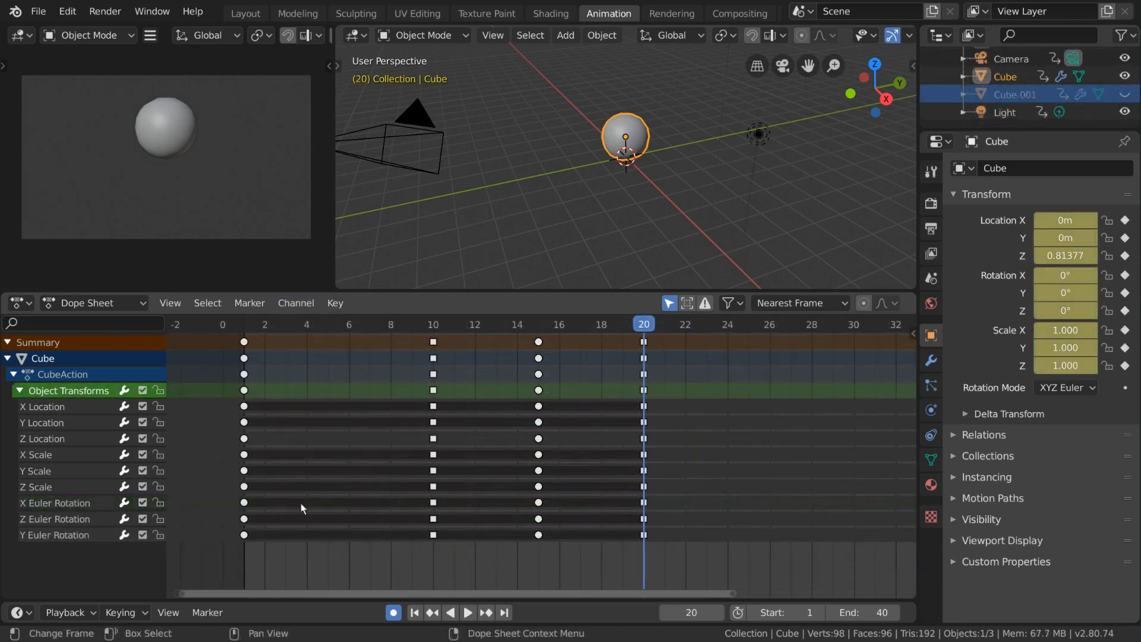
Check the camera's channels, and move the light a little to auto-key its transforms at frame 20
click(392, 153)
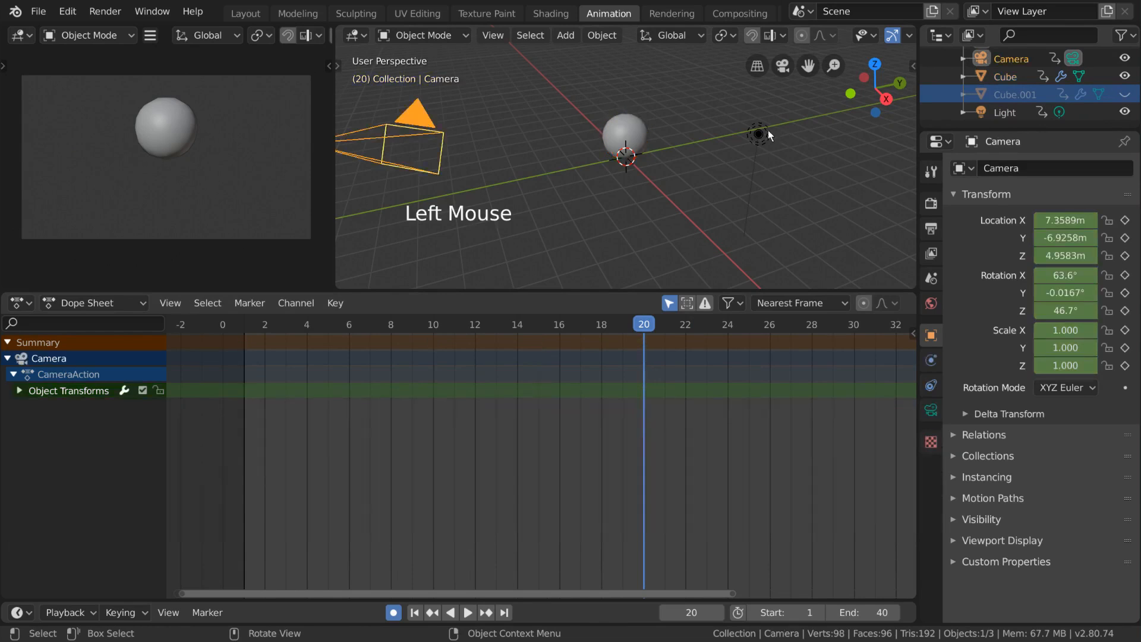
click(762, 137)
key(g)
click(437, 132)
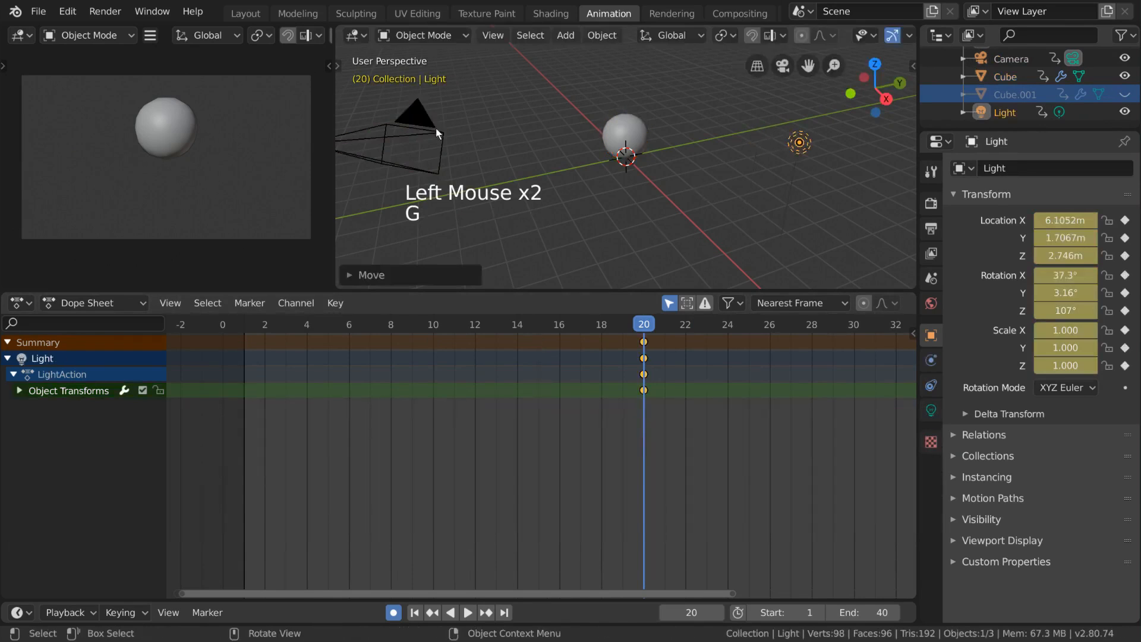
Rotate the camera at frame 12 to about 70.1° on X so its transforms are auto-keyed
click(437, 132)
drag(538, 323, 469, 325)
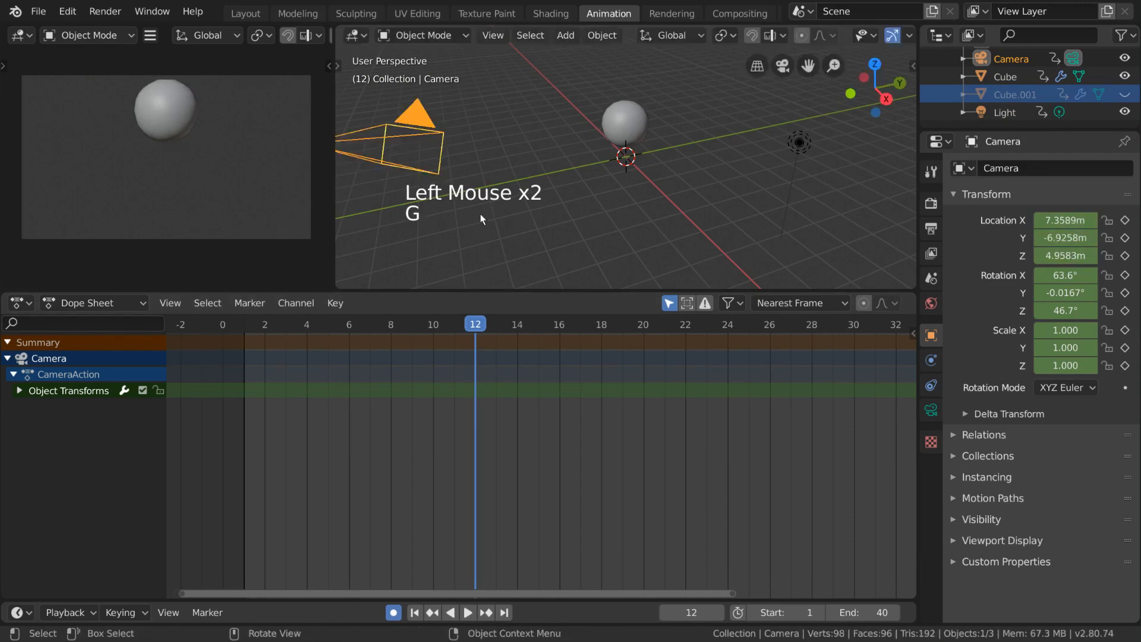
key(r)
key(r)
click(601, 291)
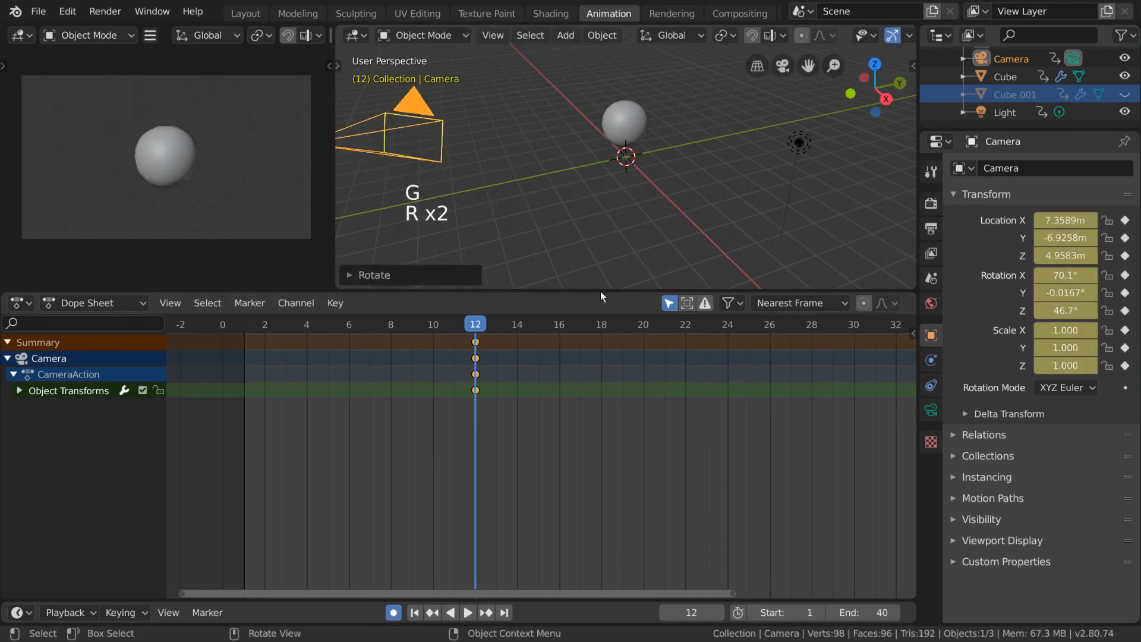
Turn off the Only Show Selected filter to list the channels of all animated objects in the Dope Sheet
click(673, 302)
scroll(469, 451, down, 1)
scroll(472, 454, down, 2)
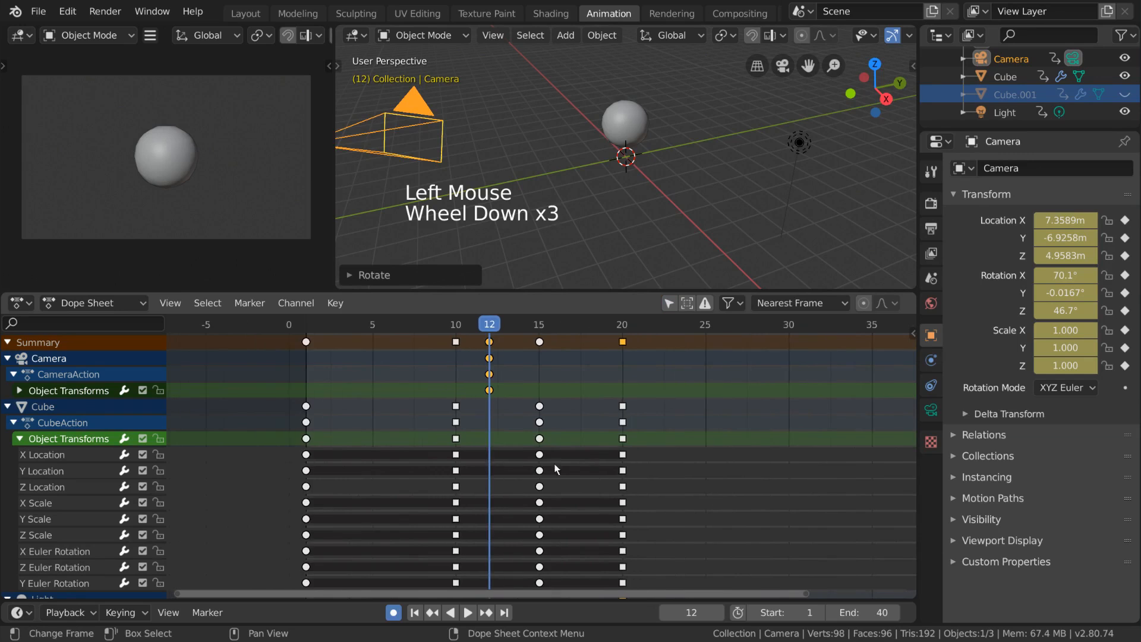
mouse_move(558, 470)
middle_down()
mouse_move(579, 341)
mouse_move(568, 486)
middle_up()
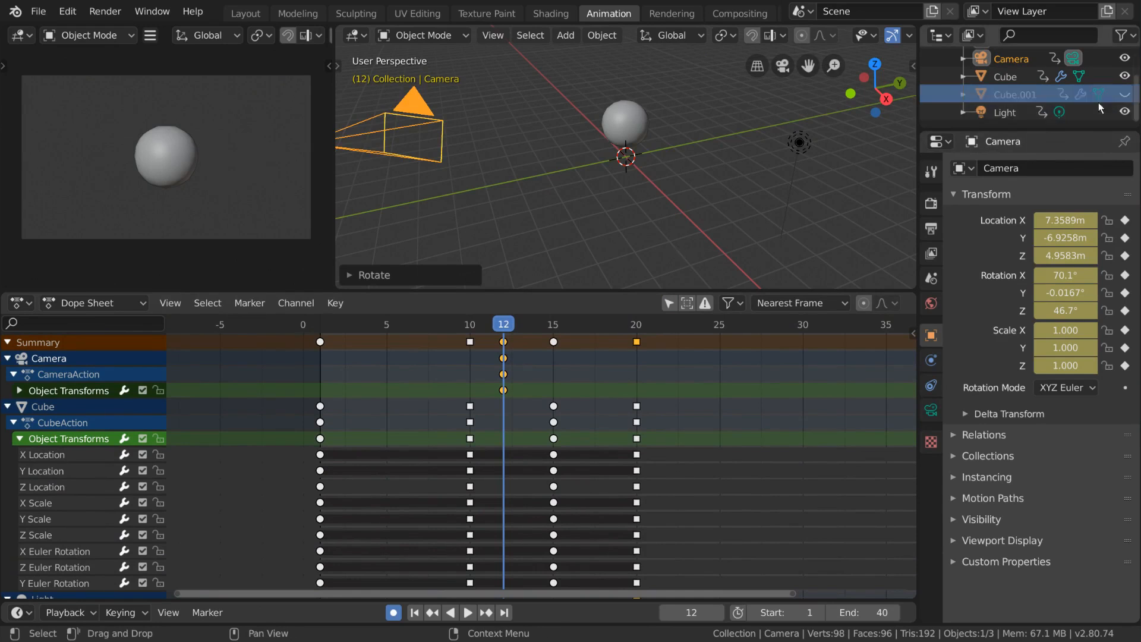
Include hidden objects in the Dope Sheet, and select Cube.001 and toggle its visibility on and off
click(696, 305)
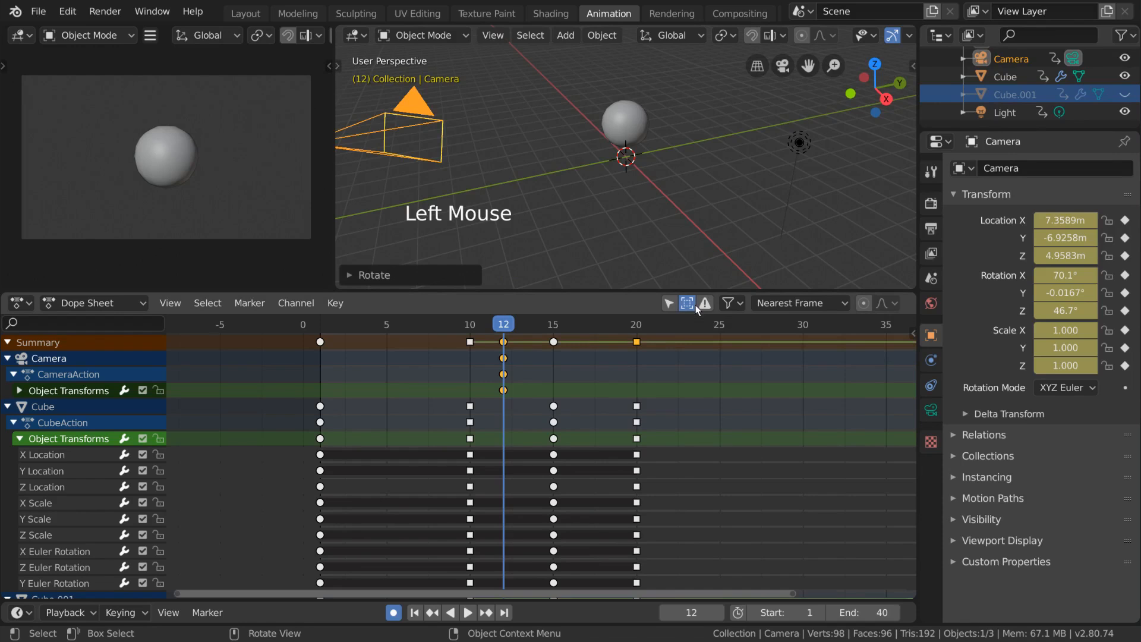
middle_drag(551, 446, 561, 538)
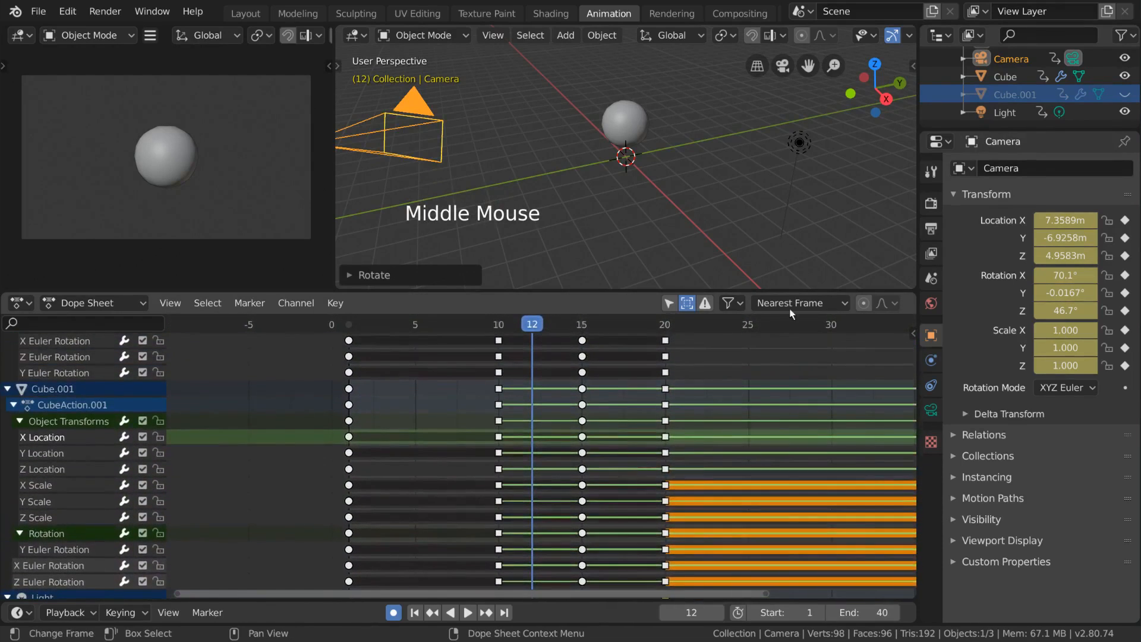
click(999, 94)
click(1126, 94)
click(1126, 94)
middle_drag(628, 450, 624, 438)
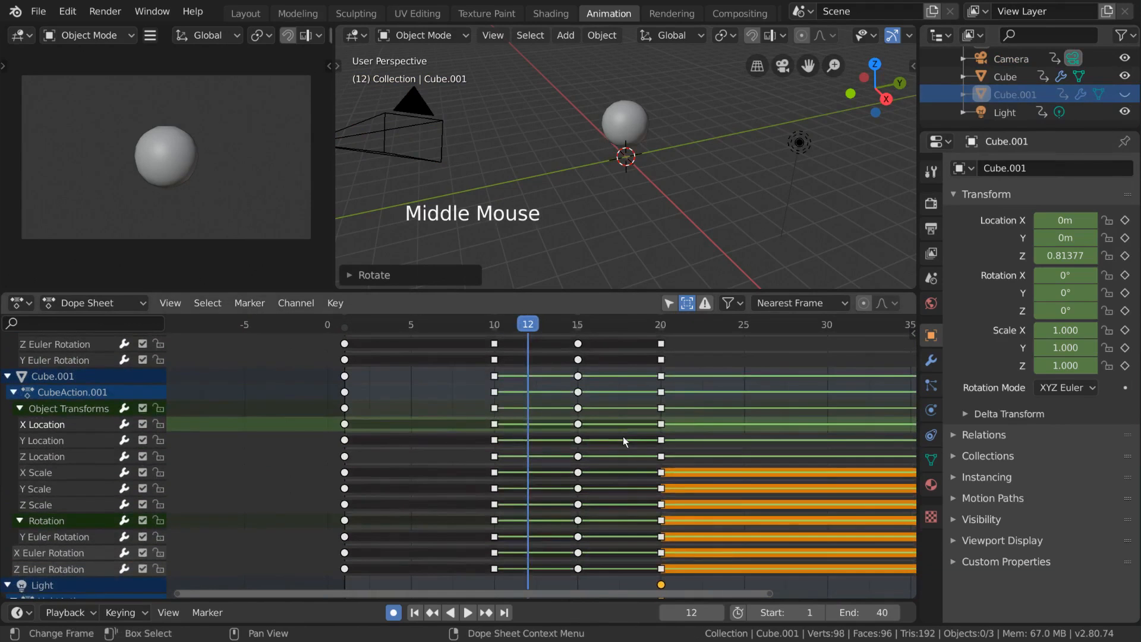
Exclude Collection from the view layer and include it again, and fit all keyframes in the Dope Sheet
scroll(992, 87, up, 4)
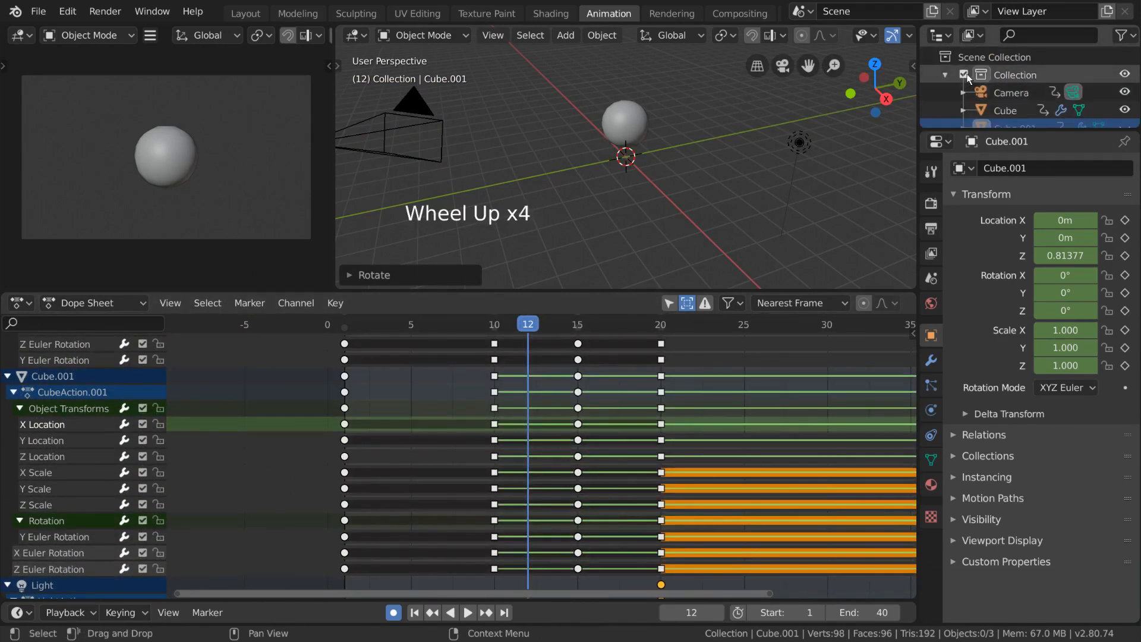
click(965, 74)
click(965, 74)
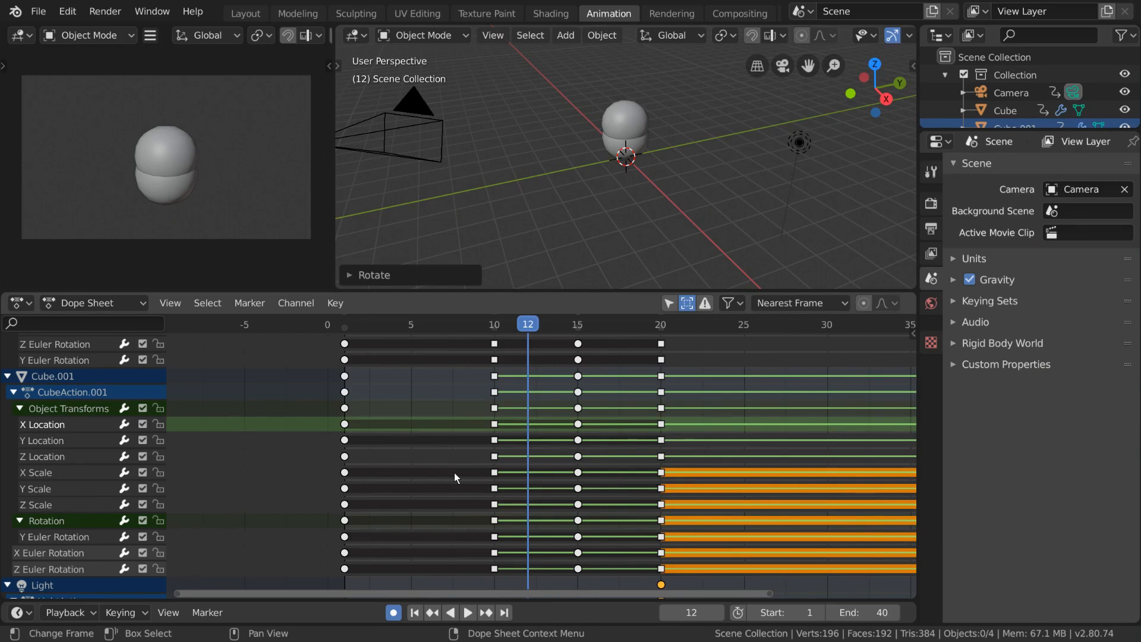
key(Home)
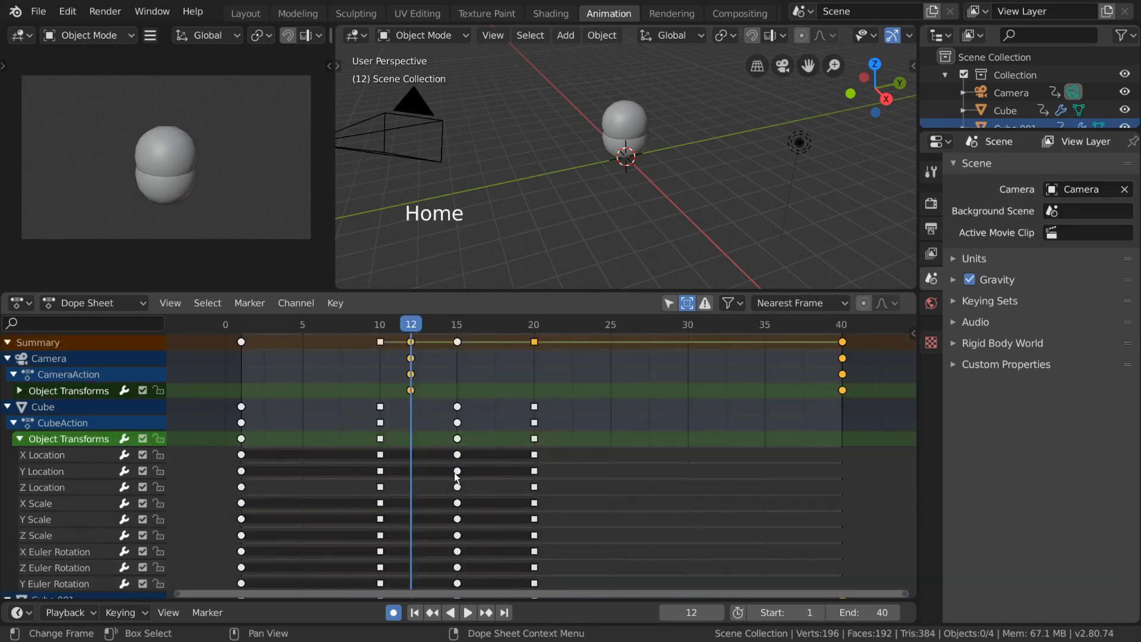
click(170, 303)
click(241, 622)
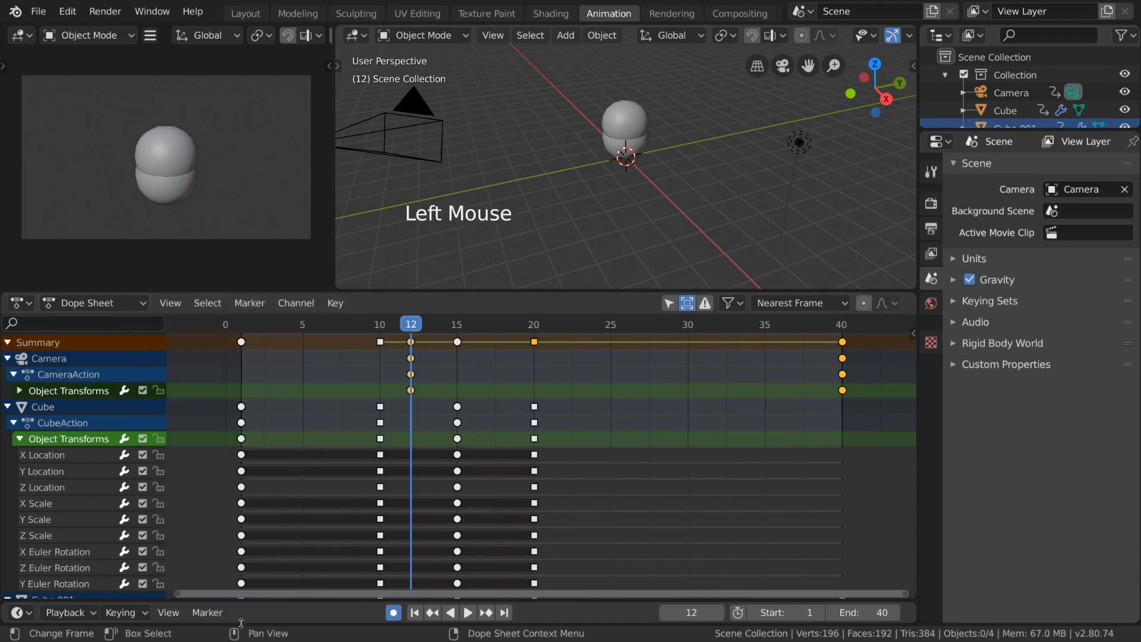
click(751, 363)
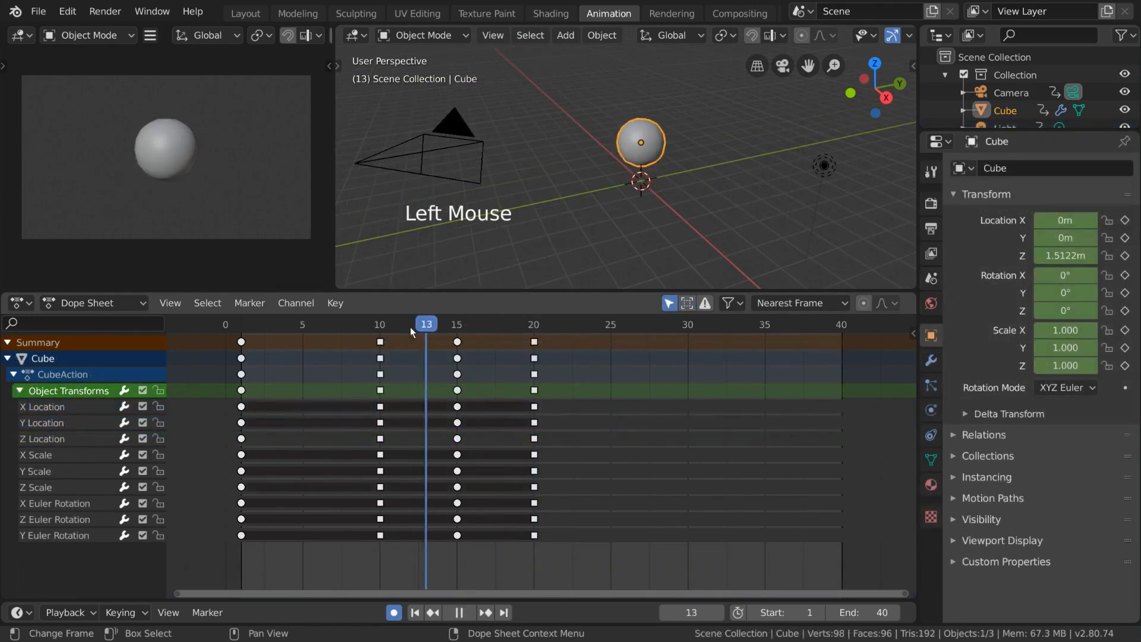
Play back the ball animation, stop it, and scrub the Dope Sheet playhead to frame 20
drag(410, 327, 226, 331)
key(space)
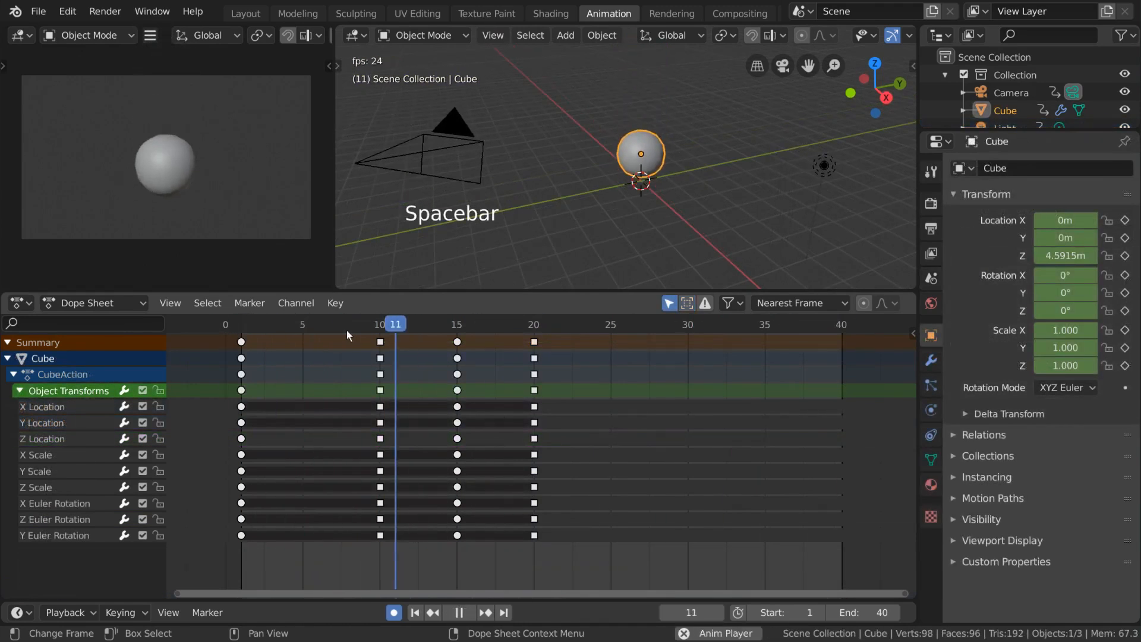
key(space)
drag(440, 329, 241, 352)
drag(320, 344, 534, 344)
Toggle the use of the preview range on and off several times, leaving it off
click(169, 304)
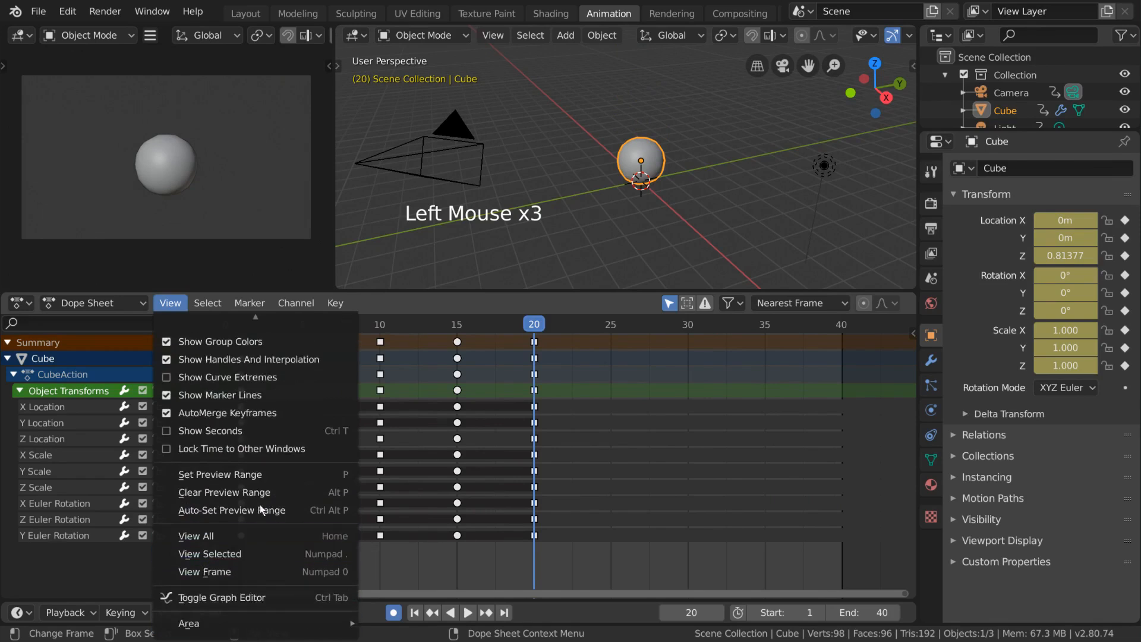
scroll(268, 357, up, 5)
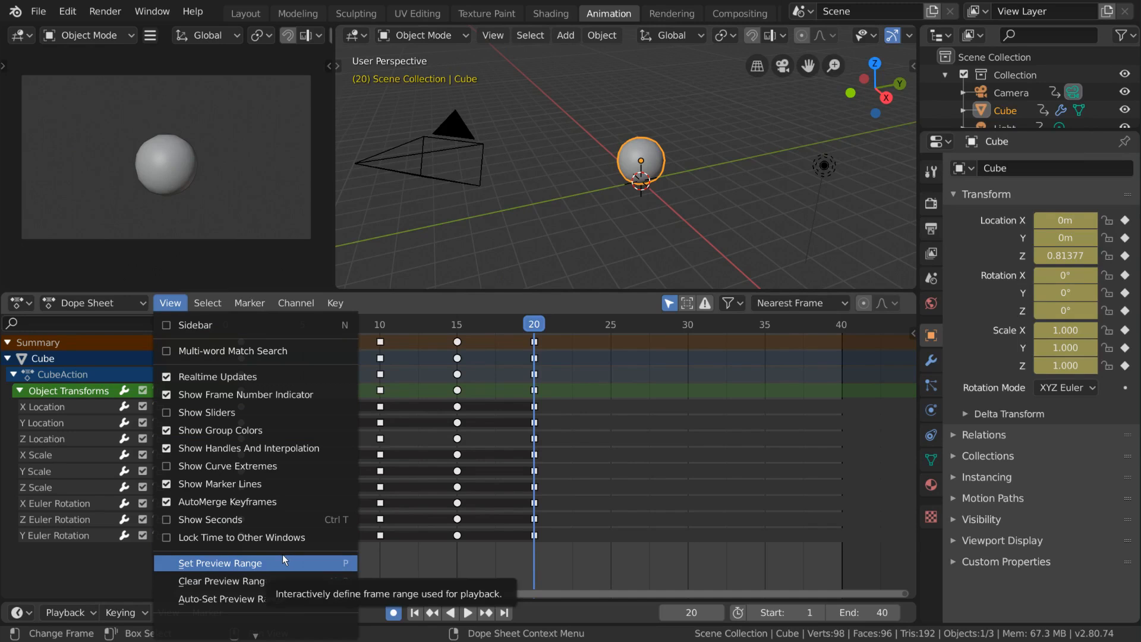
click(736, 614)
click(736, 613)
click(736, 613)
click(736, 613)
click(736, 614)
click(736, 613)
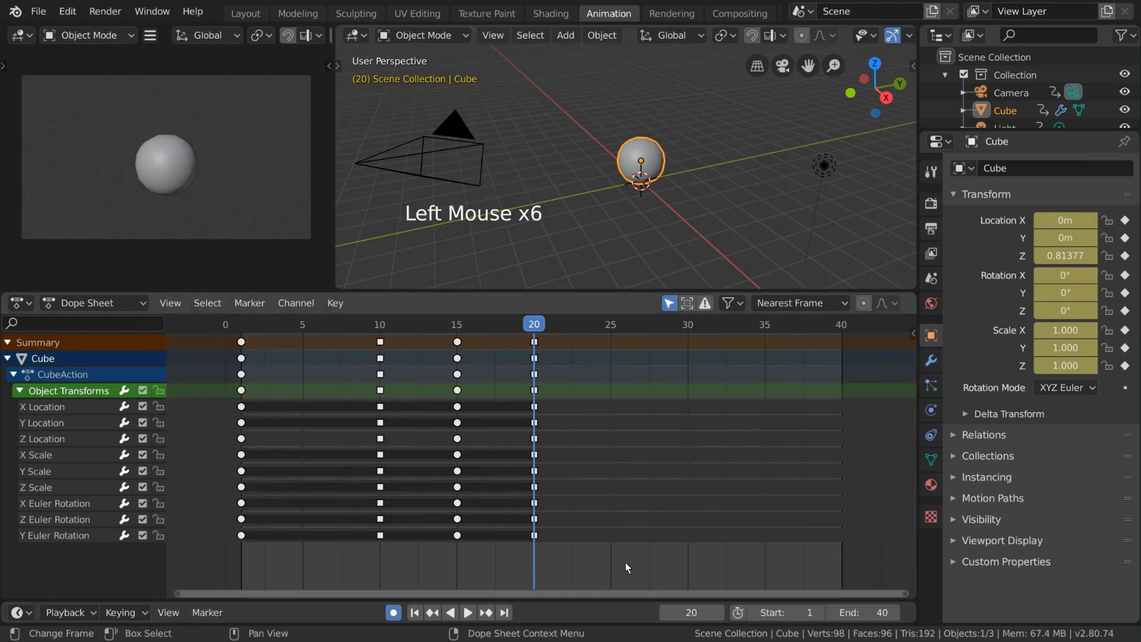
Set a preview range from frame 5 to frame 26 in the Dope Sheet and play it back
click(177, 304)
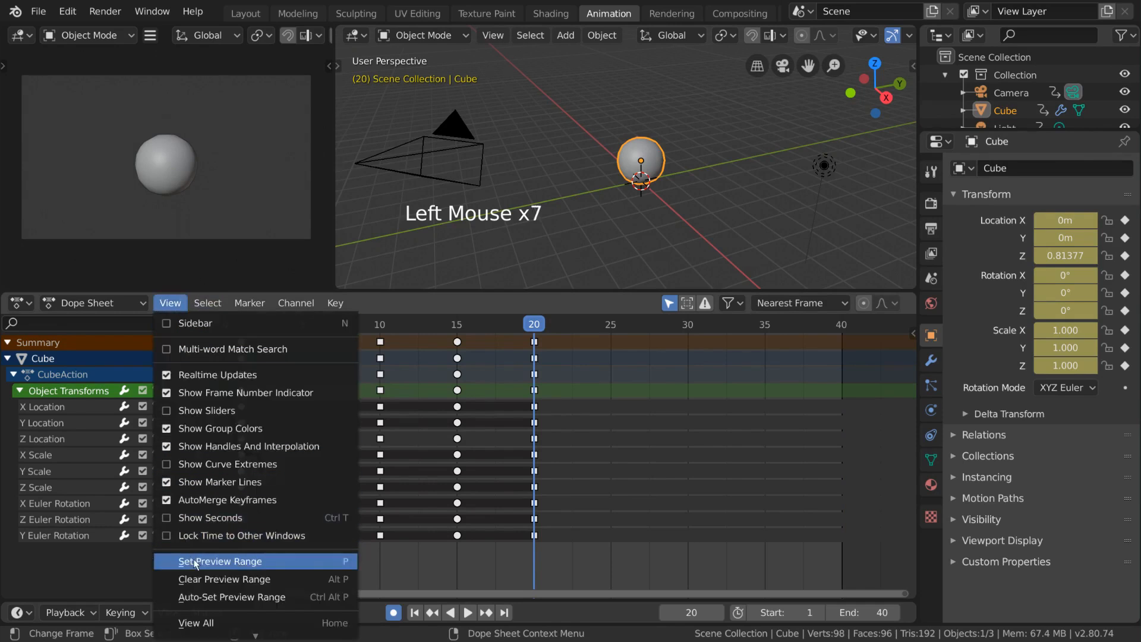
click(310, 566)
drag(302, 366, 628, 490)
key(space)
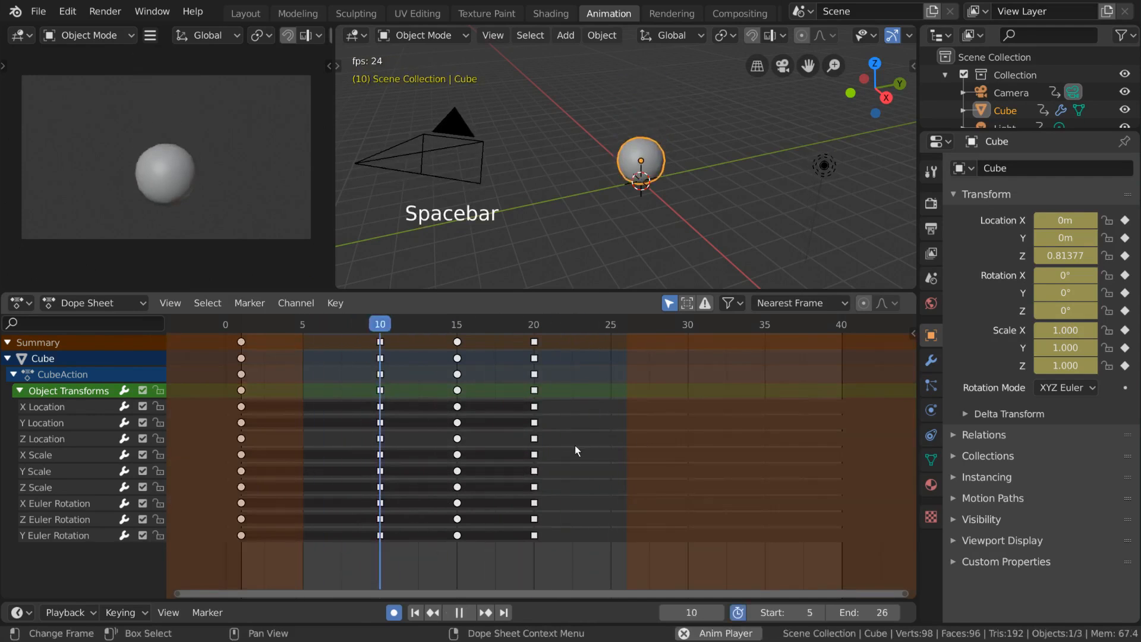
key(space)
Clear the preview range and enable Show Sliders for the Dope Sheet channels
click(170, 303)
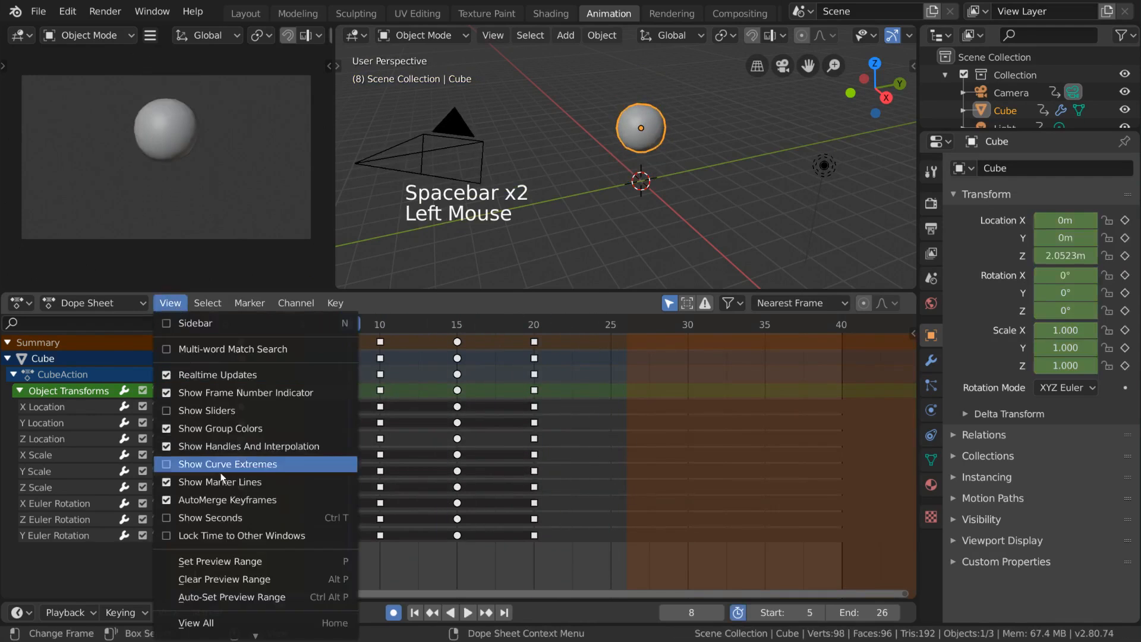
click(236, 578)
click(176, 307)
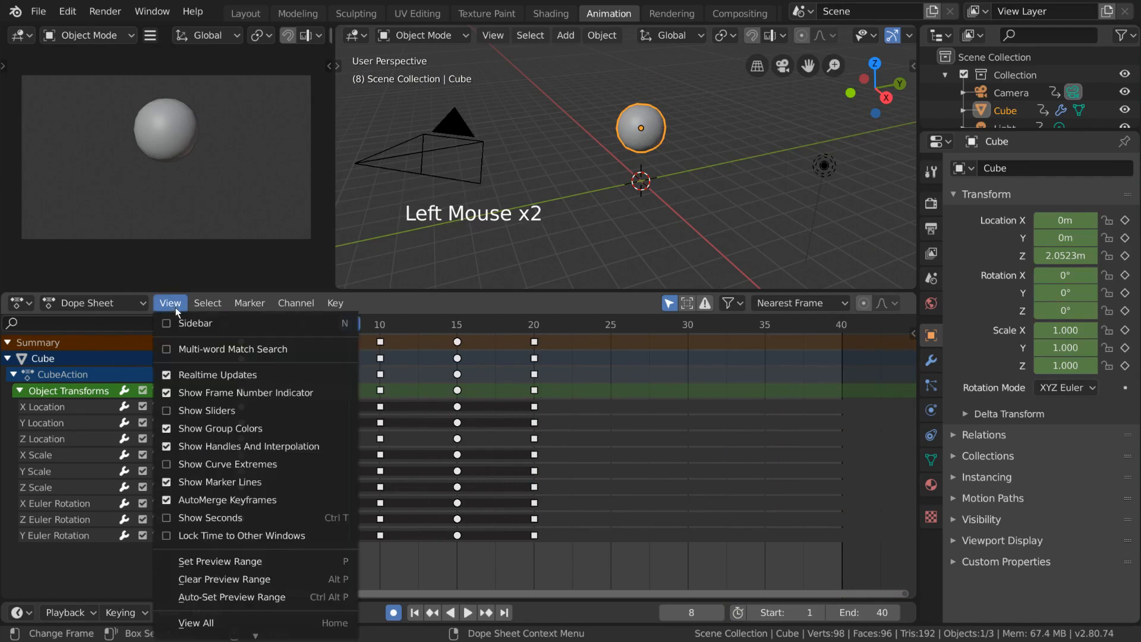
click(261, 412)
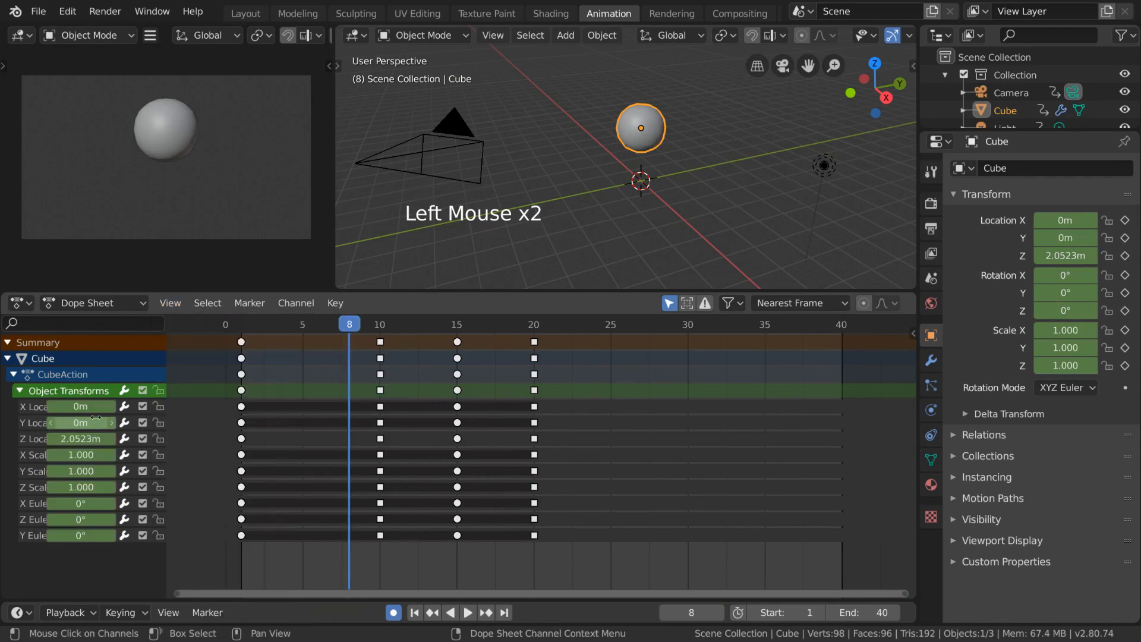
Try changing the cube's Z Location to about 21.892 m at frame 8 and again at frame 12, undoing each edit
drag(95, 438, 179, 439)
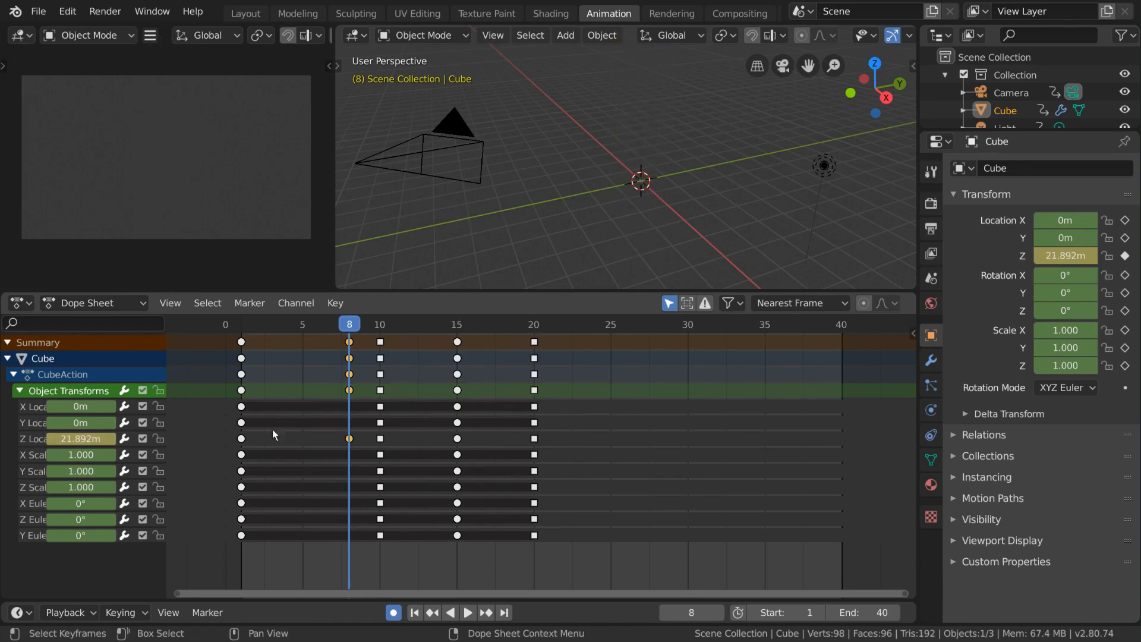
key(ctrl+z)
drag(352, 329, 411, 332)
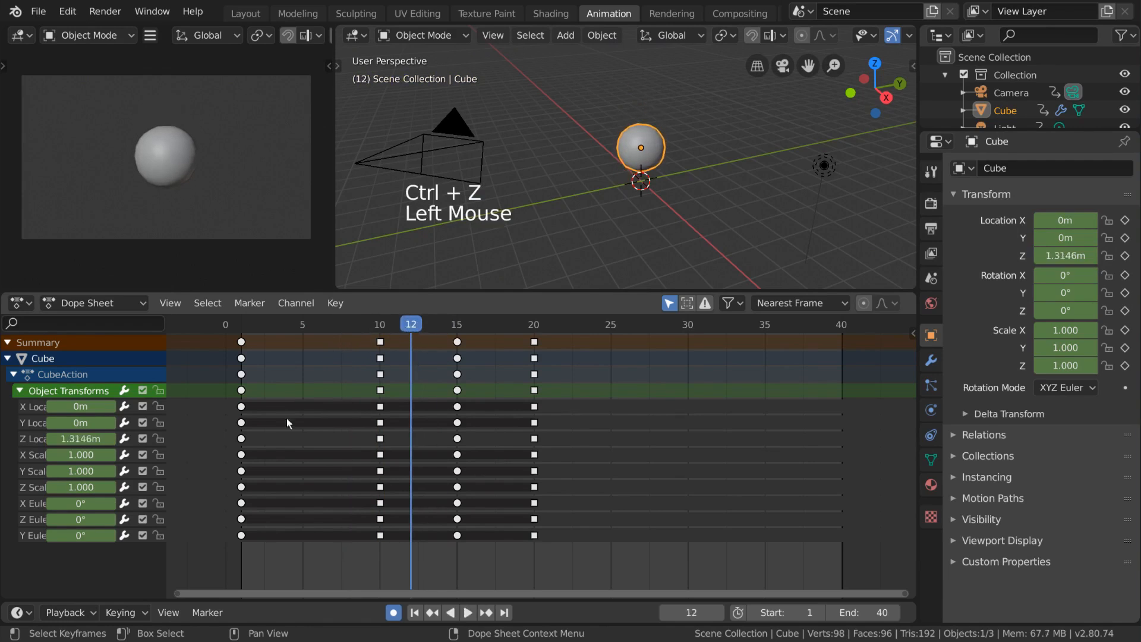
drag(1065, 255, 1078, 256)
key(ctrl+z)
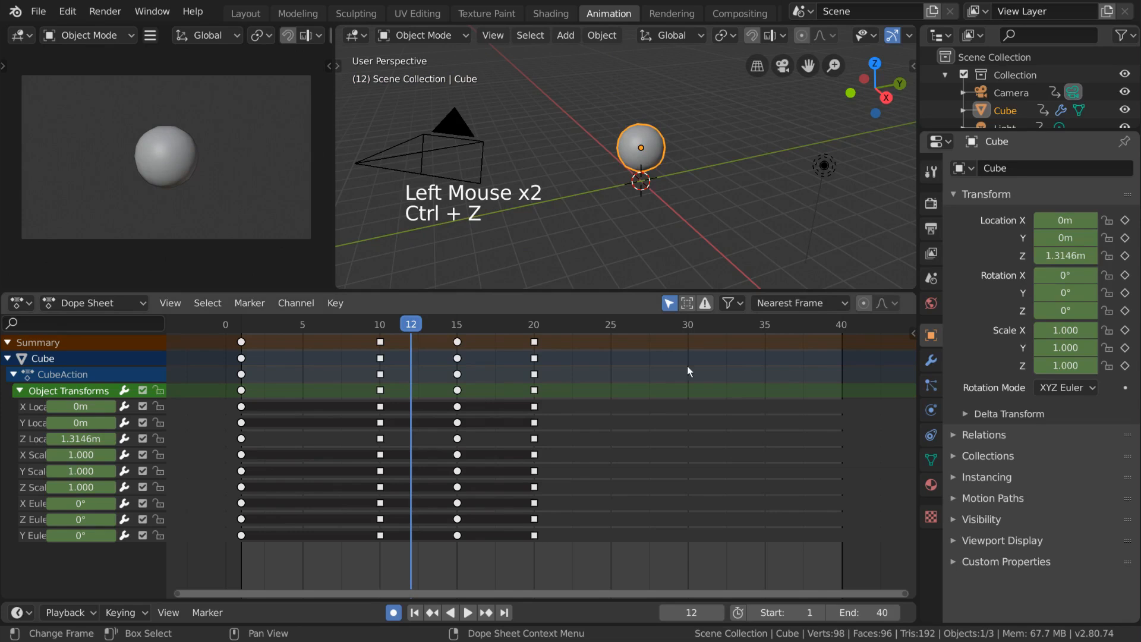
Move the playhead to frame 10 and try adjusting the existing key with the Z Location channel's slider
click(503, 325)
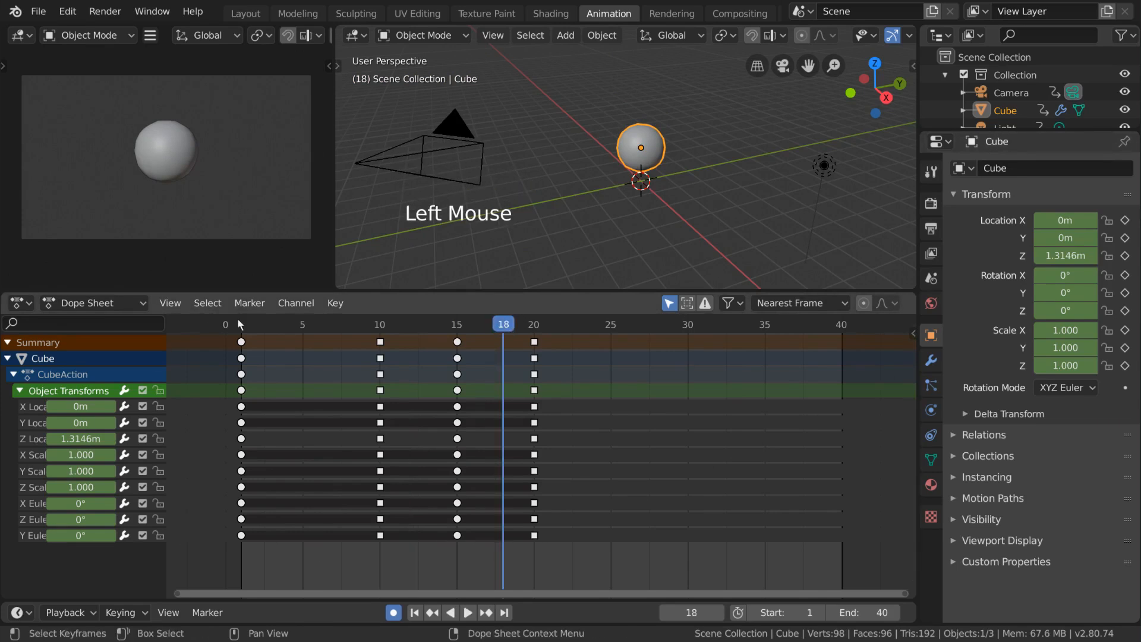
drag(398, 325, 379, 324)
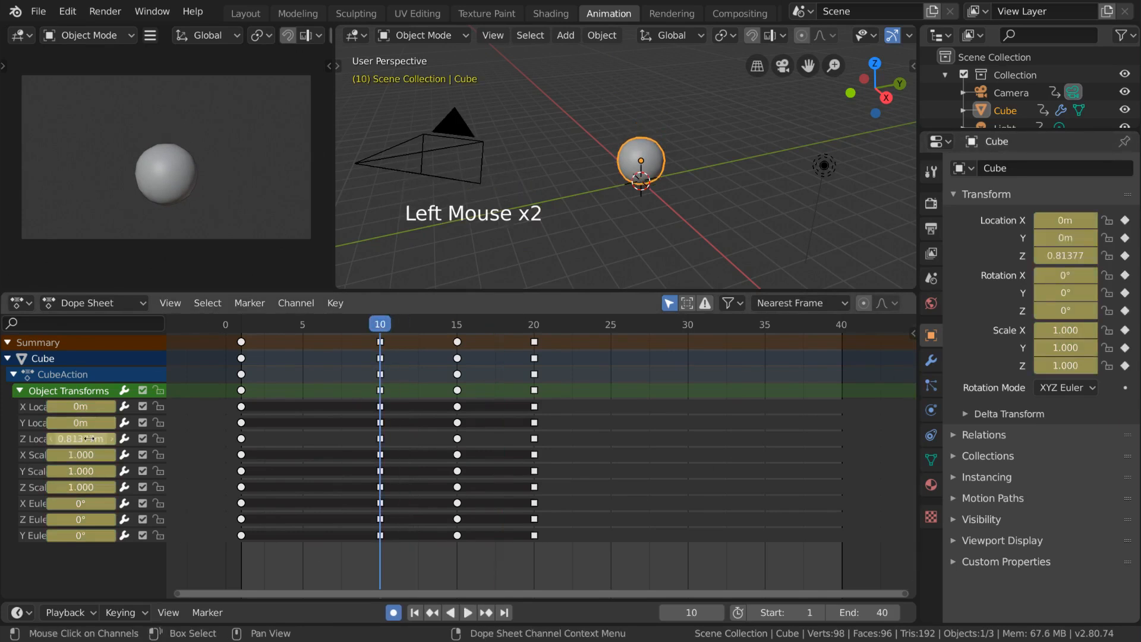
mouse_move(81, 439)
mouse_down()
mouse_move(94, 438)
mouse_move(81, 439)
mouse_up()
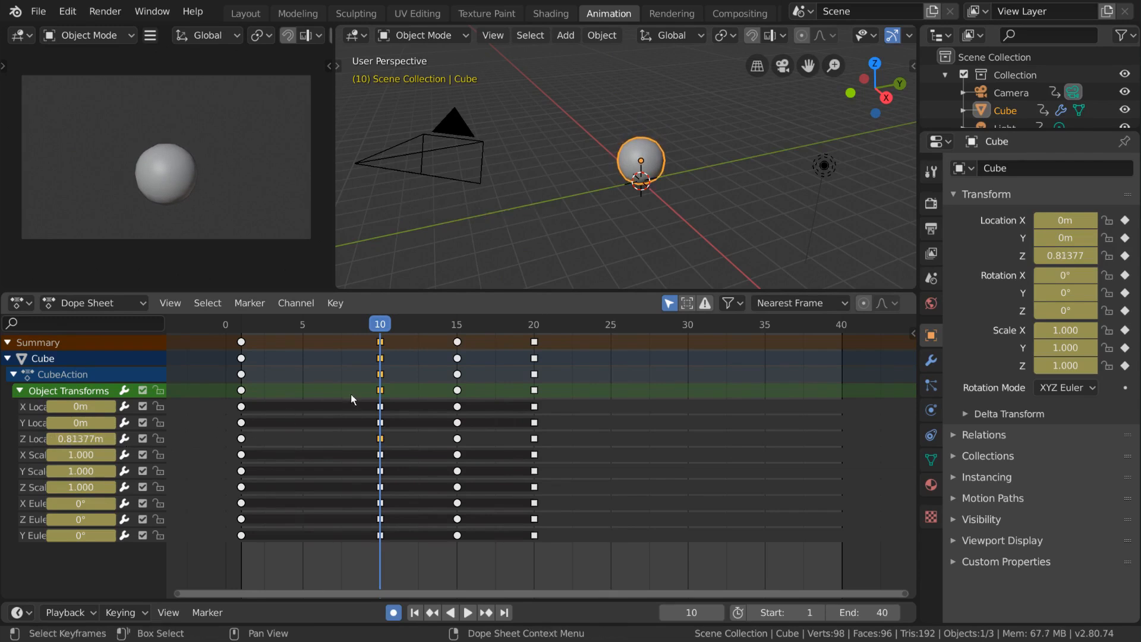
Enable Show Curve Extremes in the Dope Sheet and move the playhead to frame 5
click(170, 303)
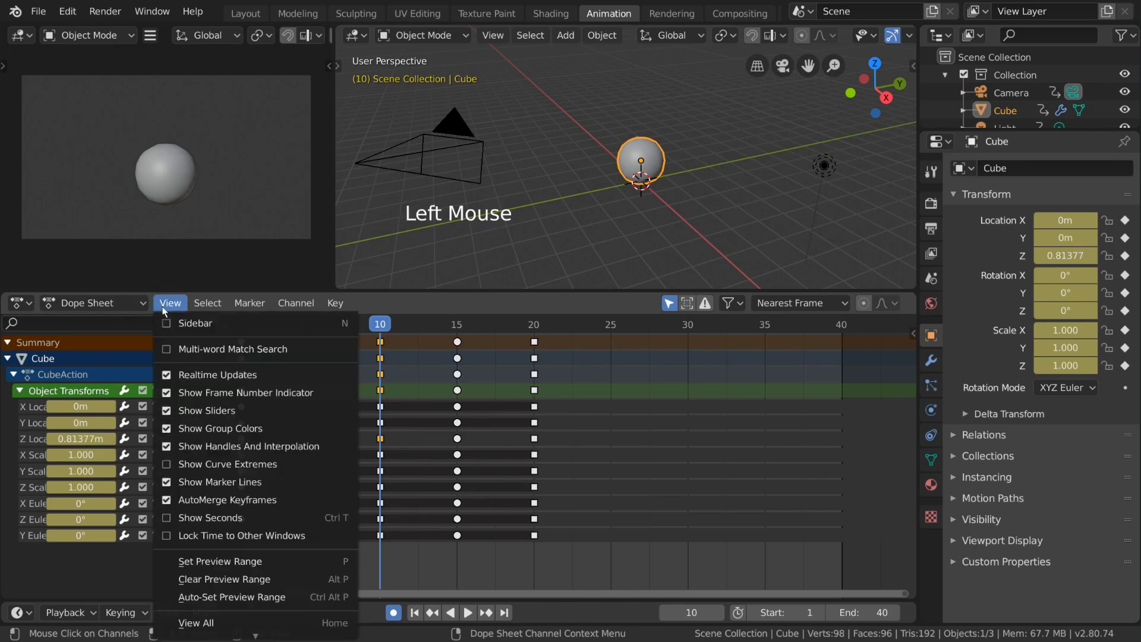
click(250, 468)
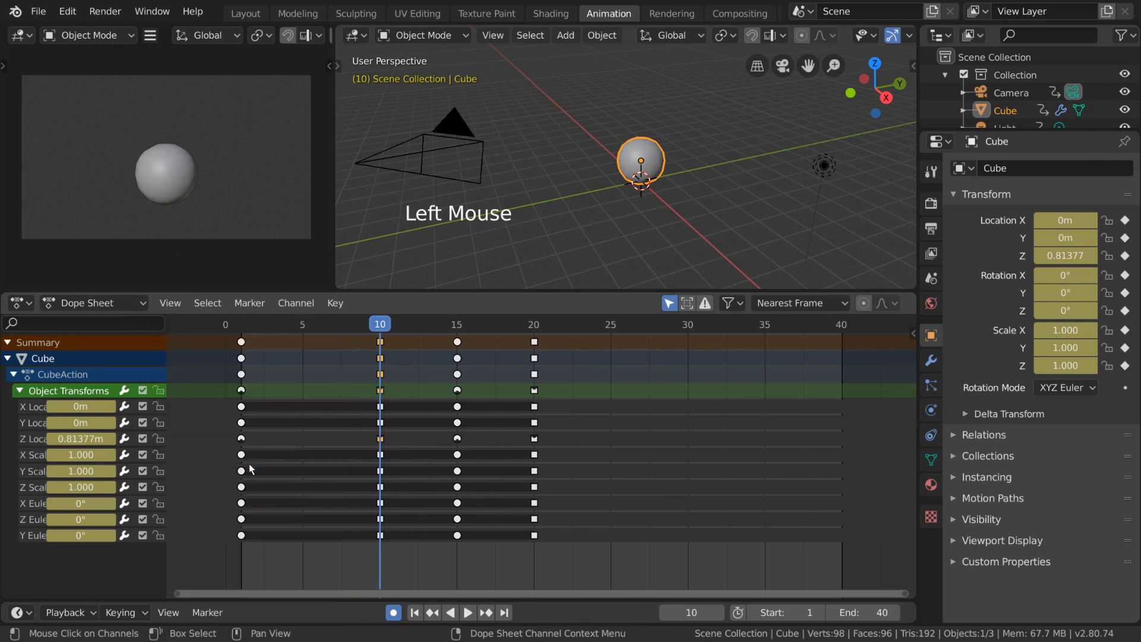
drag(352, 324, 305, 326)
Select the Z Location keyframes at frames 1, 10, 15 and 20 to examine their extreme markers up close
click(347, 394)
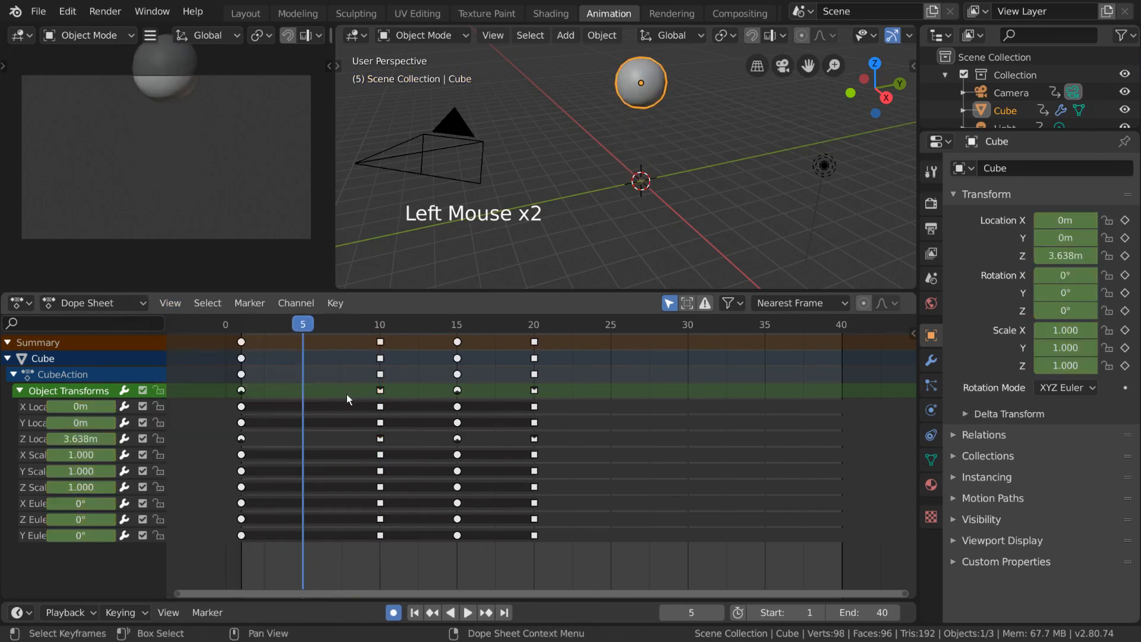
click(242, 439)
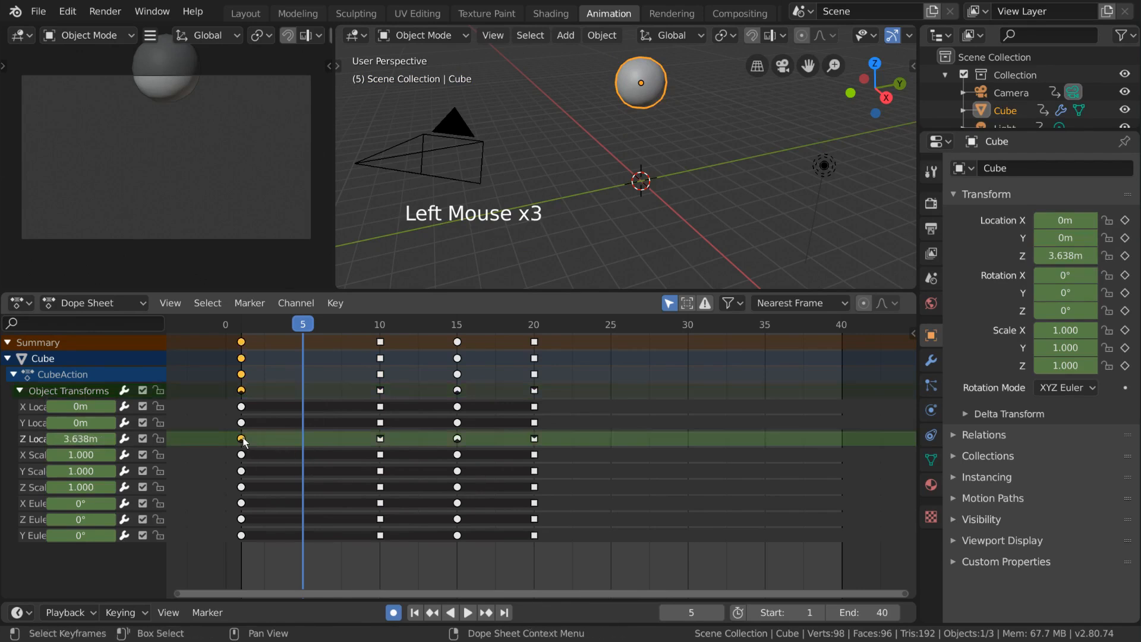
shift+click(380, 438)
shift+click(457, 438)
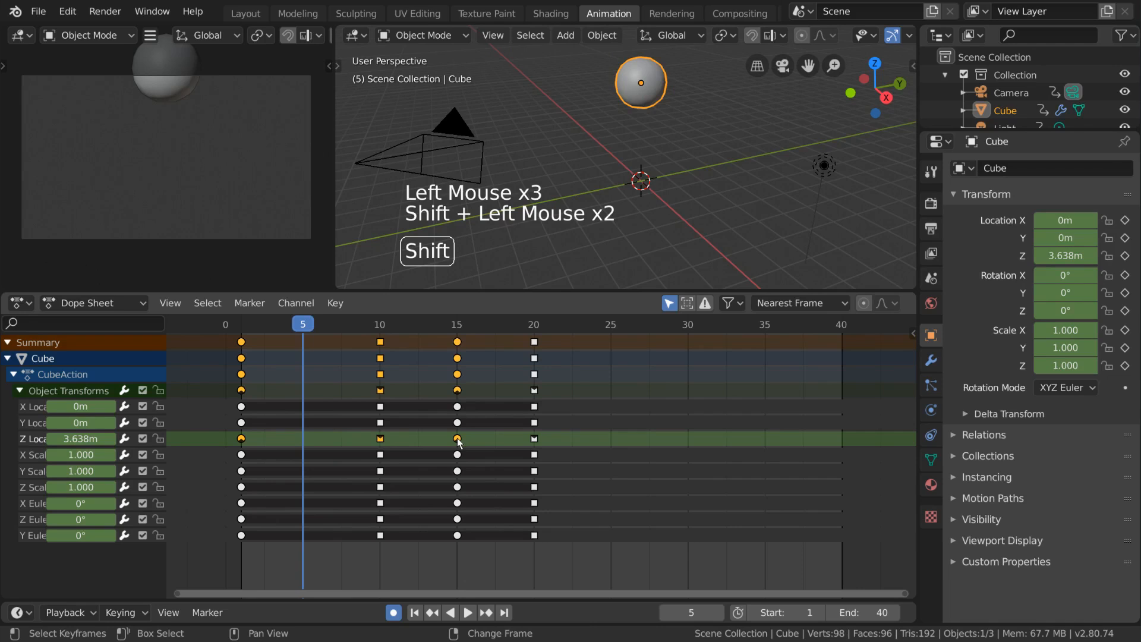
shift+click(534, 439)
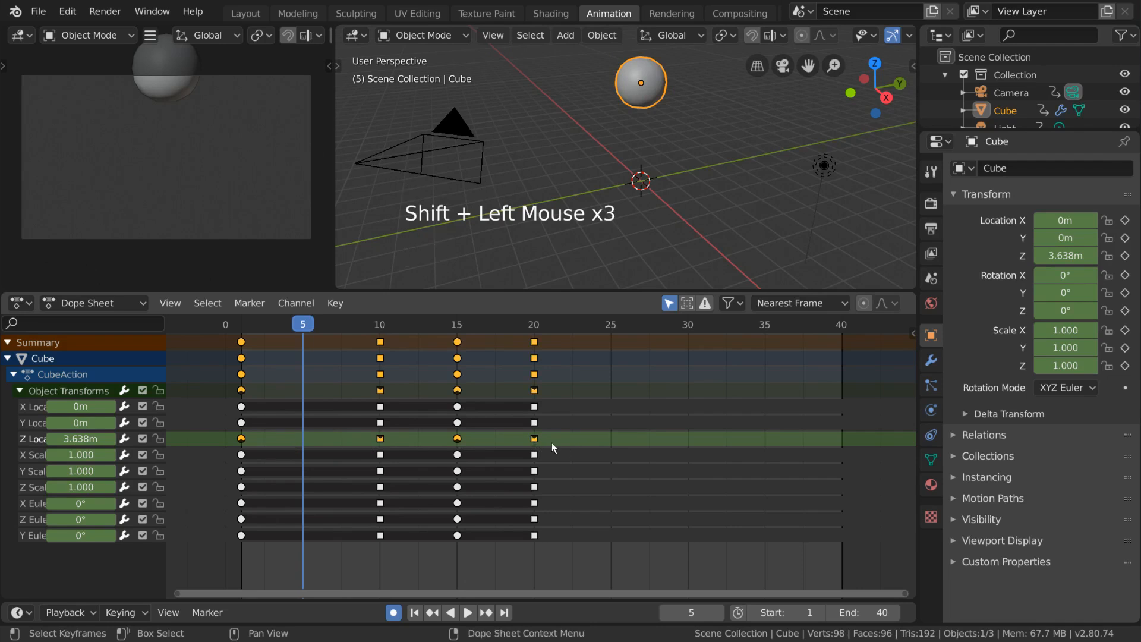
scroll(347, 443, up, 4)
middle_drag(345, 444, 291, 452)
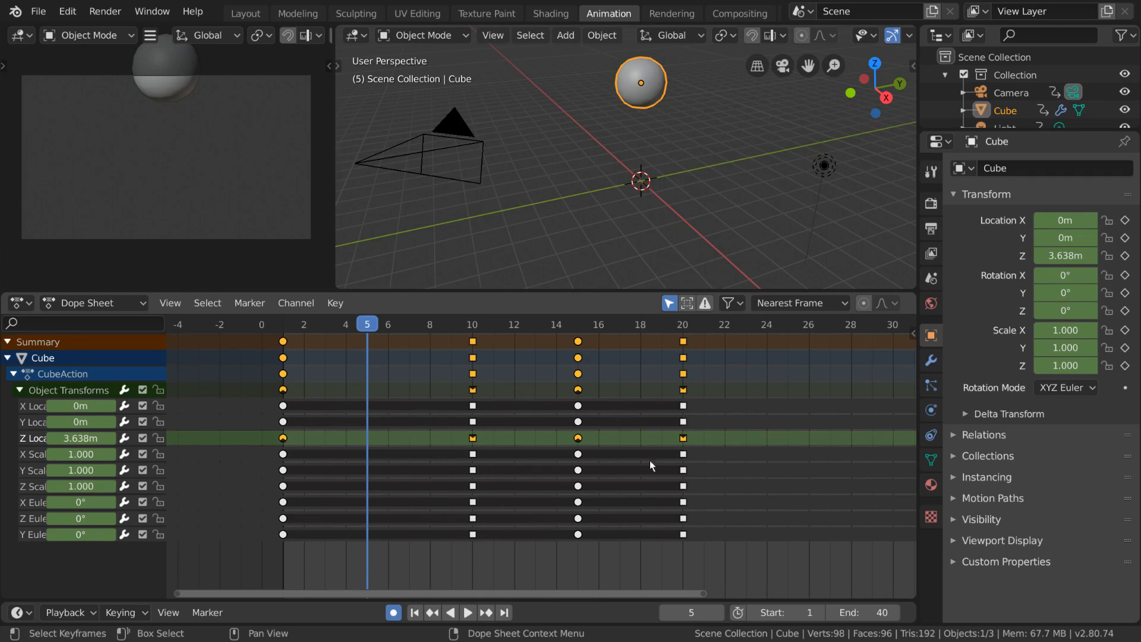
Play the animation and scrub through it to frame 20 to compare the ball's motion with the extreme markers
key(space)
drag(364, 331, 233, 379)
key(space)
key(space)
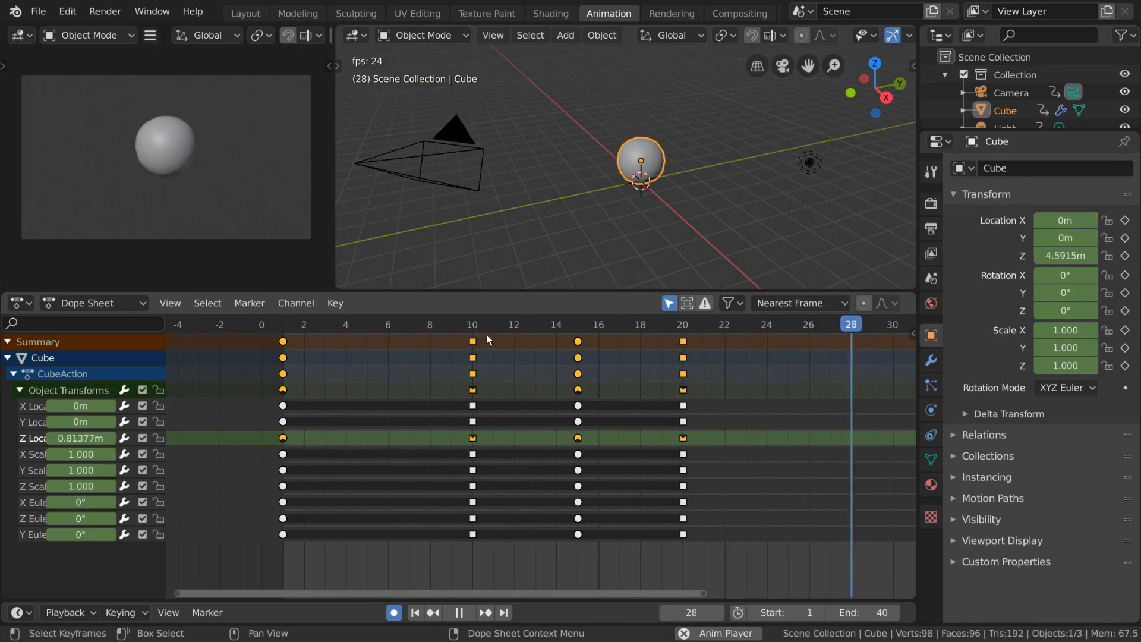
key(space)
drag(488, 327, 697, 355)
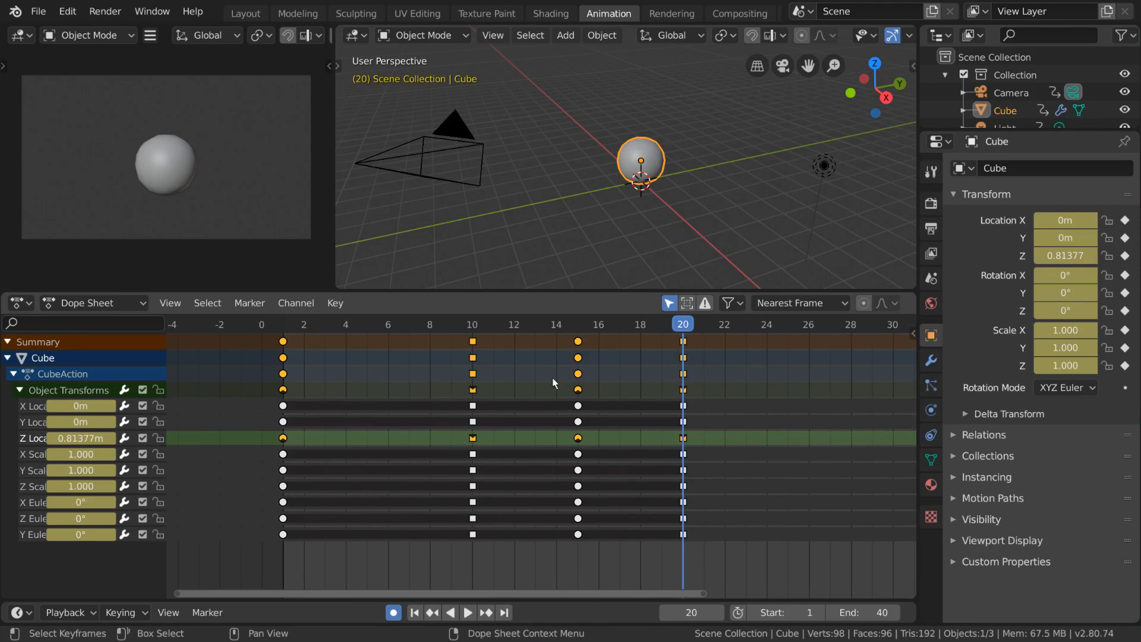
Toggle the editor back and forth between the Dope Sheet and the Graph Editor, ending in the Graph Editor
click(171, 304)
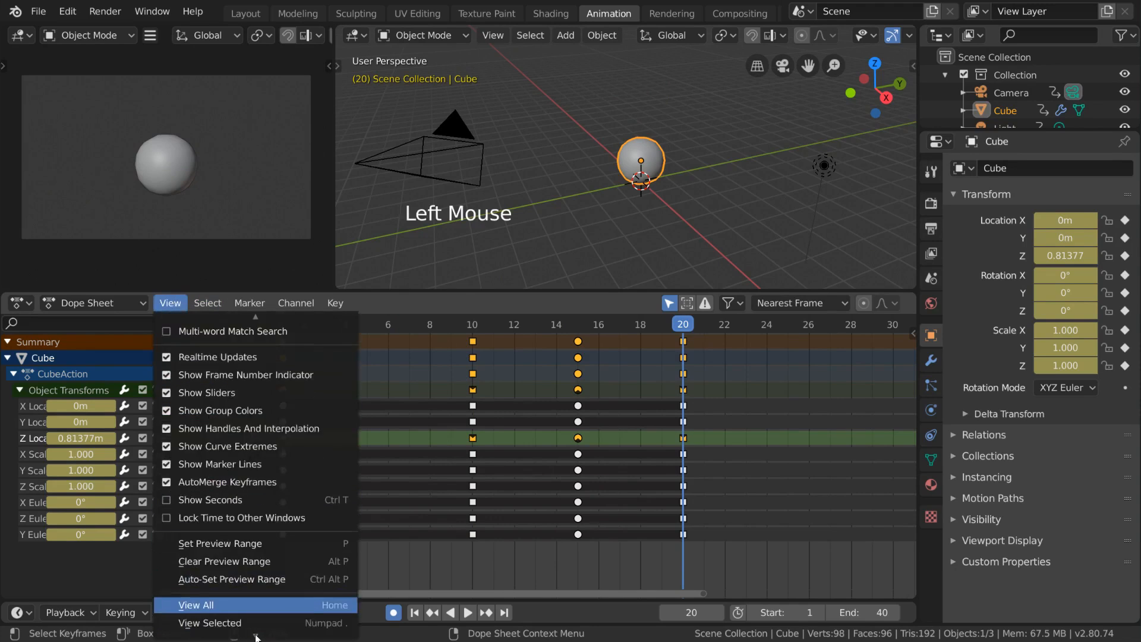
click(297, 597)
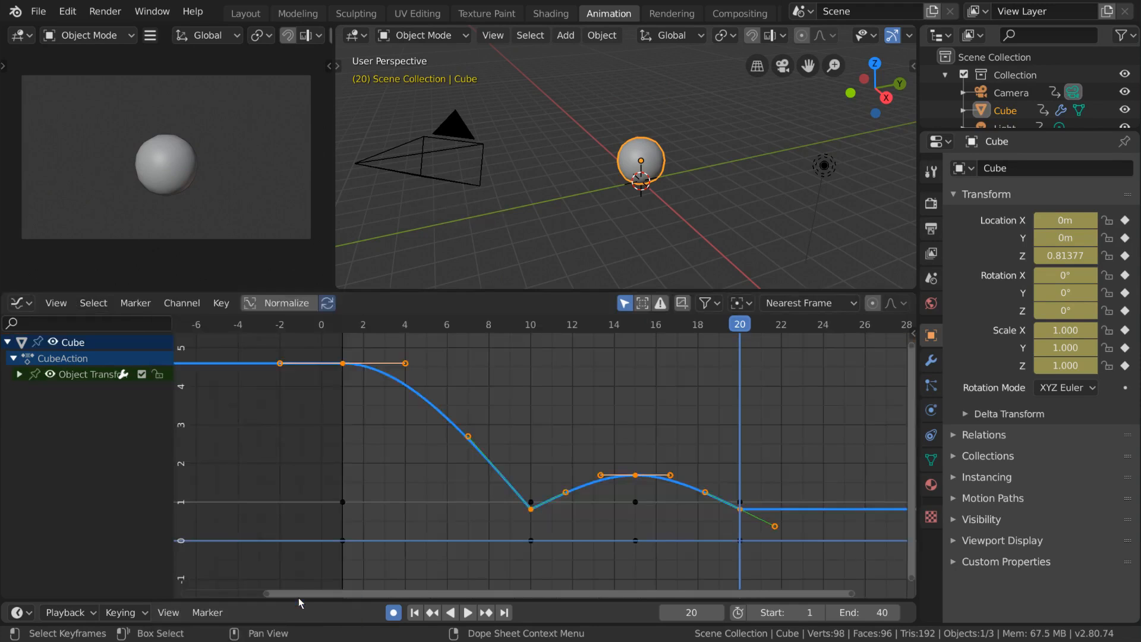
key(ctrl+Tab)
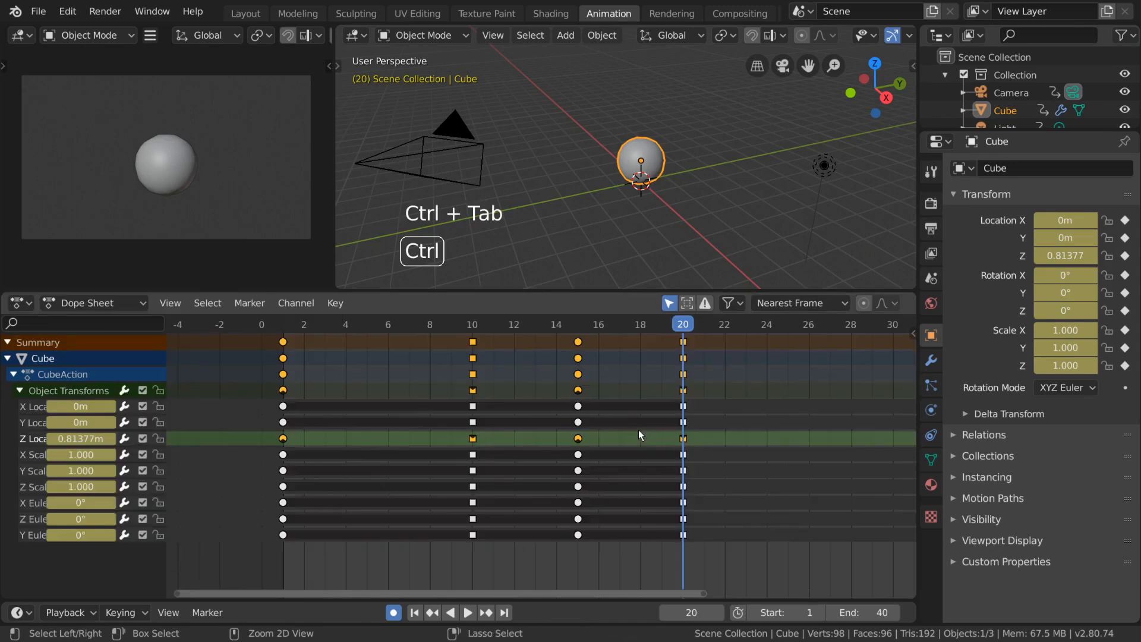
key(ctrl+Tab)
key(ctrl+Tab)
key(ctrl+Tab)
key(ctrl+Tab)
key(ctrl+Tab)
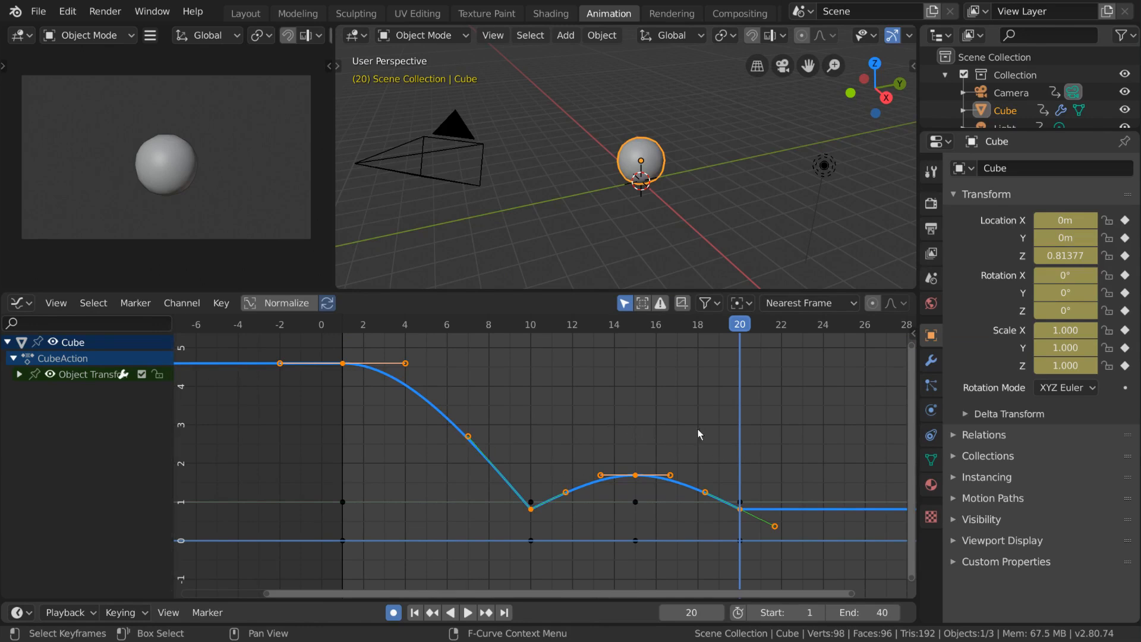
Try moving the Z Location curve's keyframes at frames 15, 10 and 1 one at a time, cancelling each move
click(635, 475)
key(g)
right_click(576, 493)
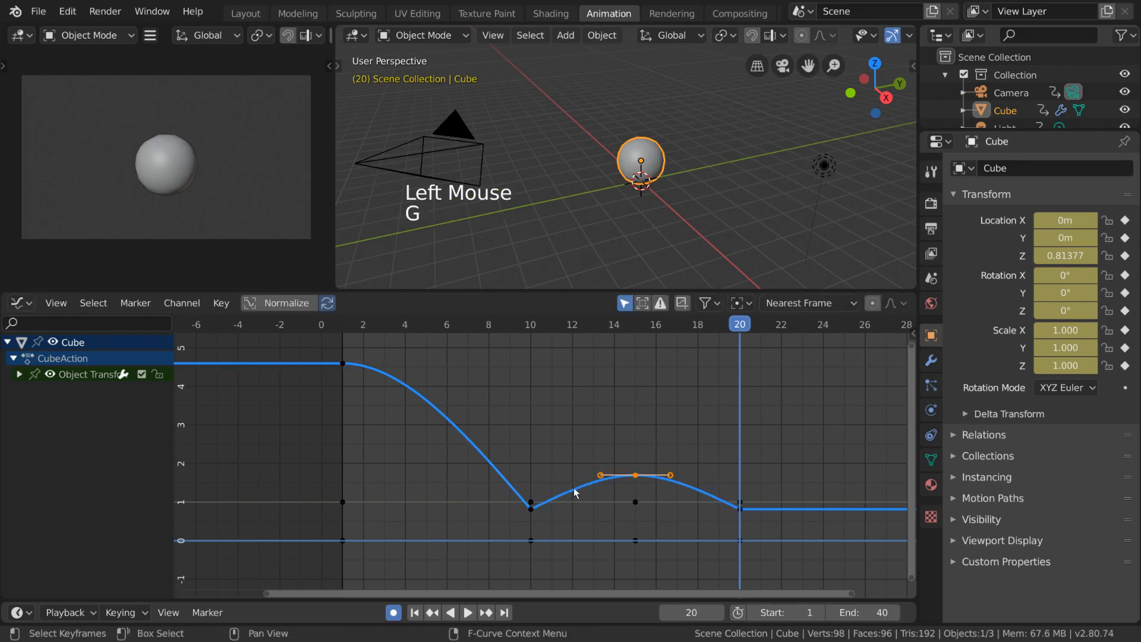
click(530, 507)
key(g)
right_click(364, 395)
click(343, 364)
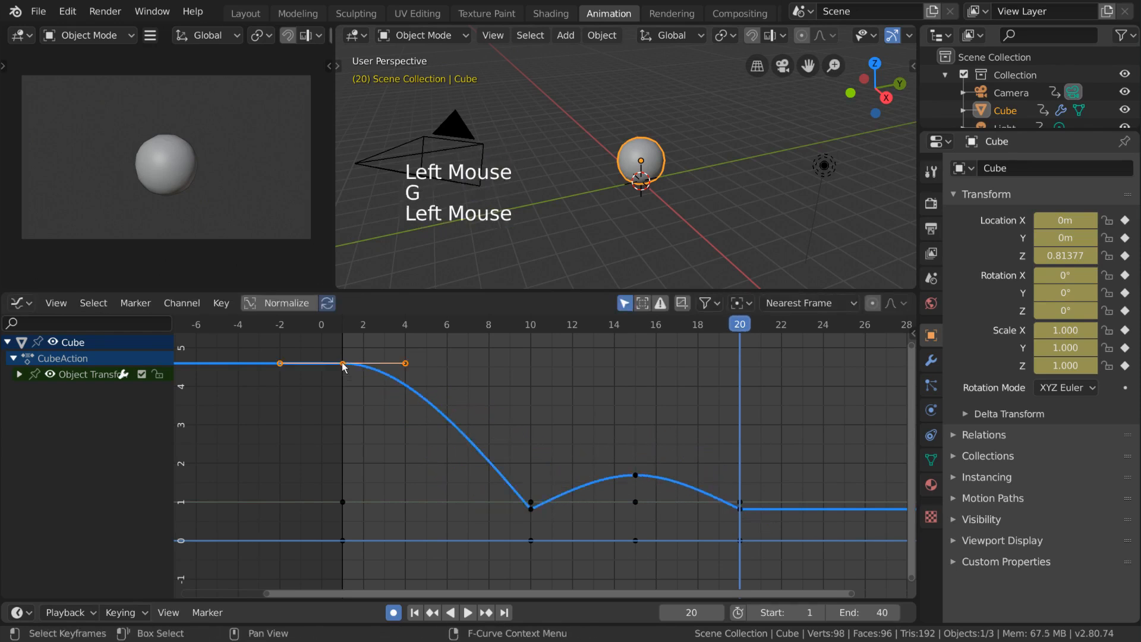
key(g)
right_click(342, 507)
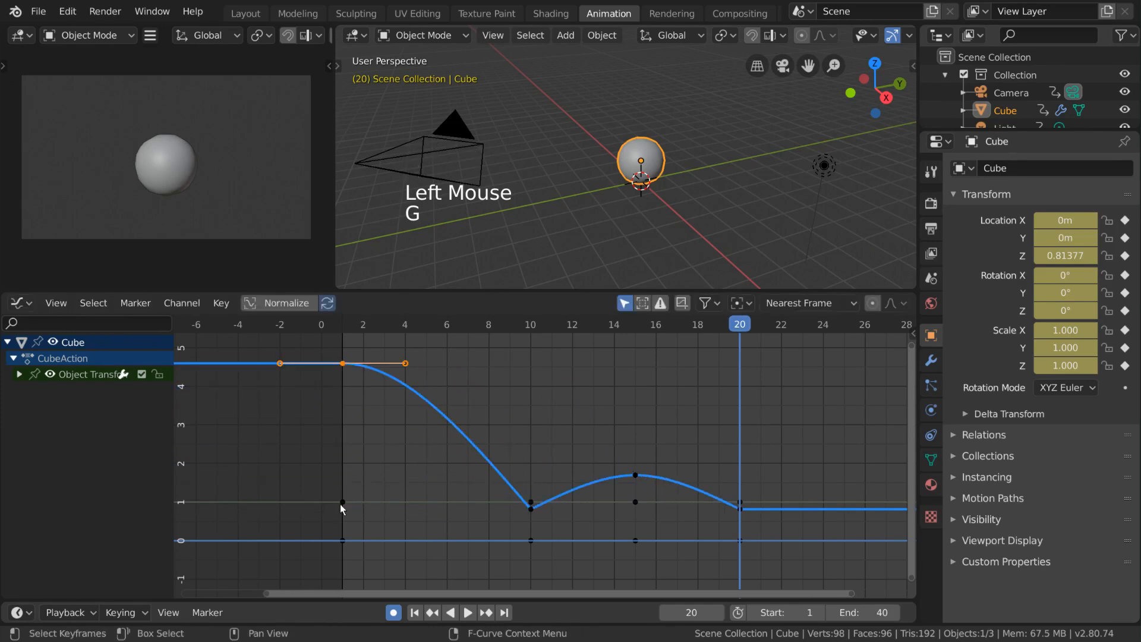
Select the whole column of keyframes at frame 1 in the Graph Editor and try moving it, cancelling the move
alt+click(342, 503)
key(g)
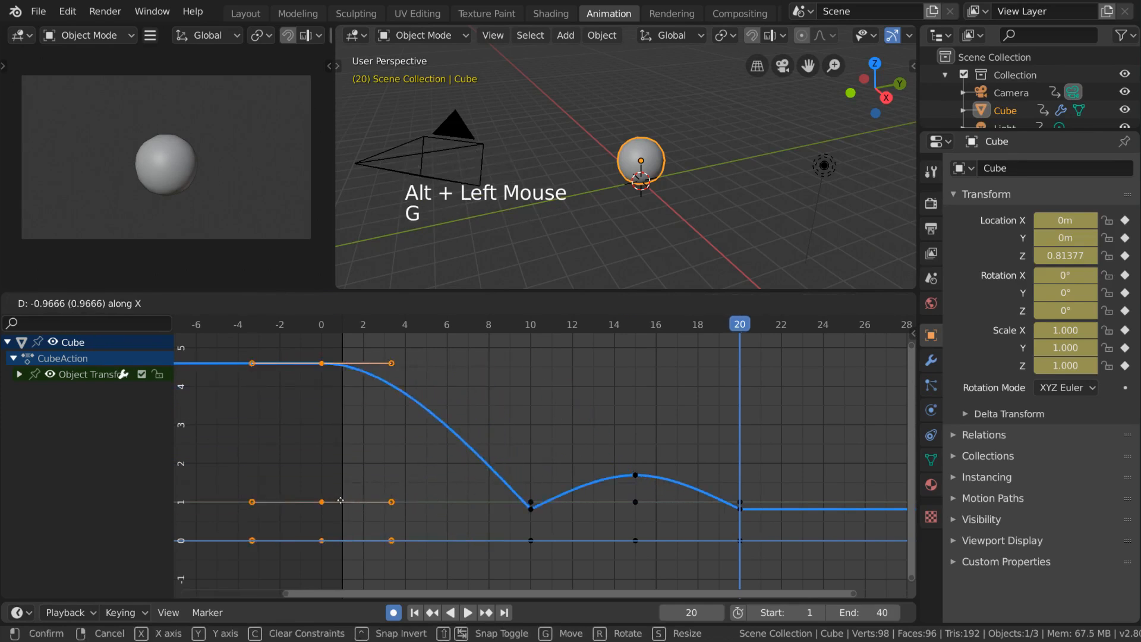
right_click(356, 477)
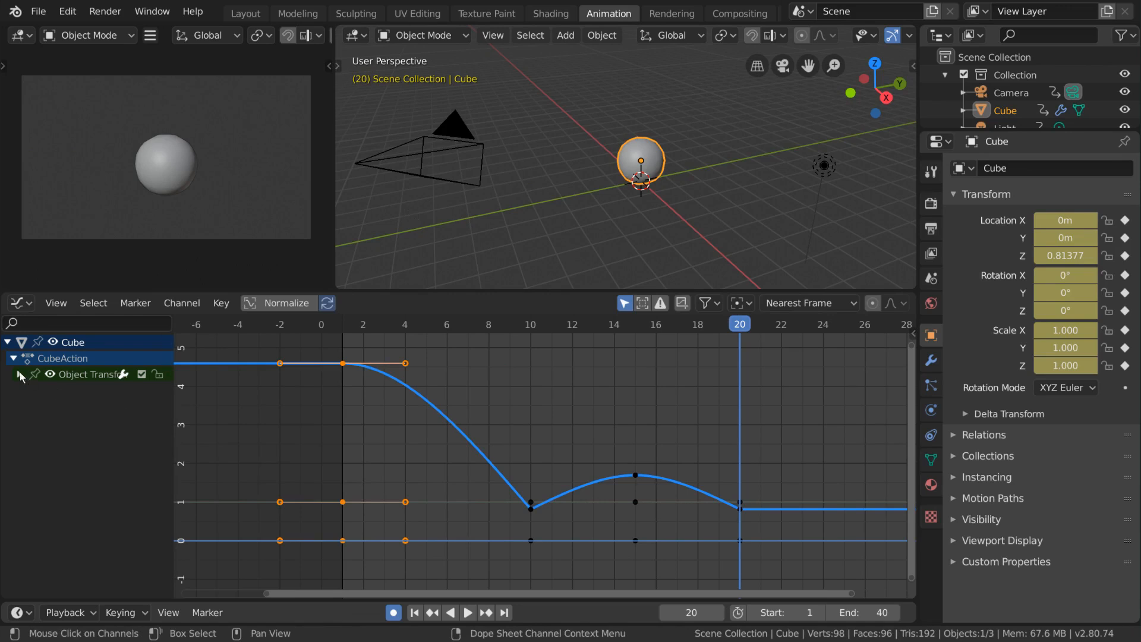
Expand the Object Transforms group to list its individual channels and switch the editor to the Dope Sheet
click(20, 375)
key(ctrl+Tab)
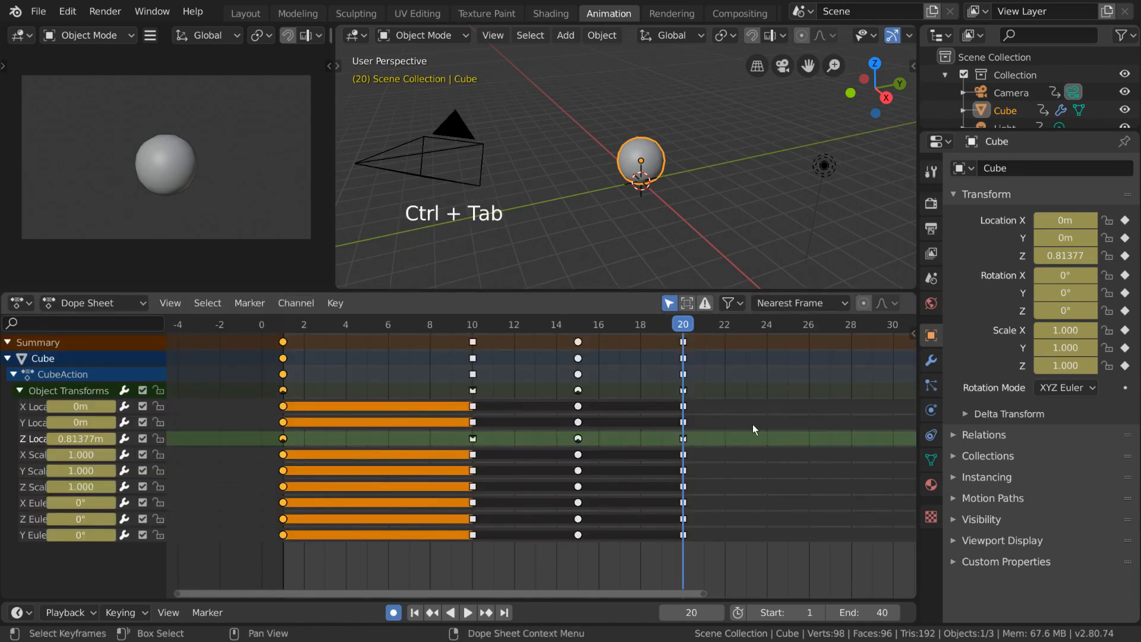
Select all keyframes in the Dope Sheet and try scaling and moving them in time, cancelling both operations
key(a)
key(s)
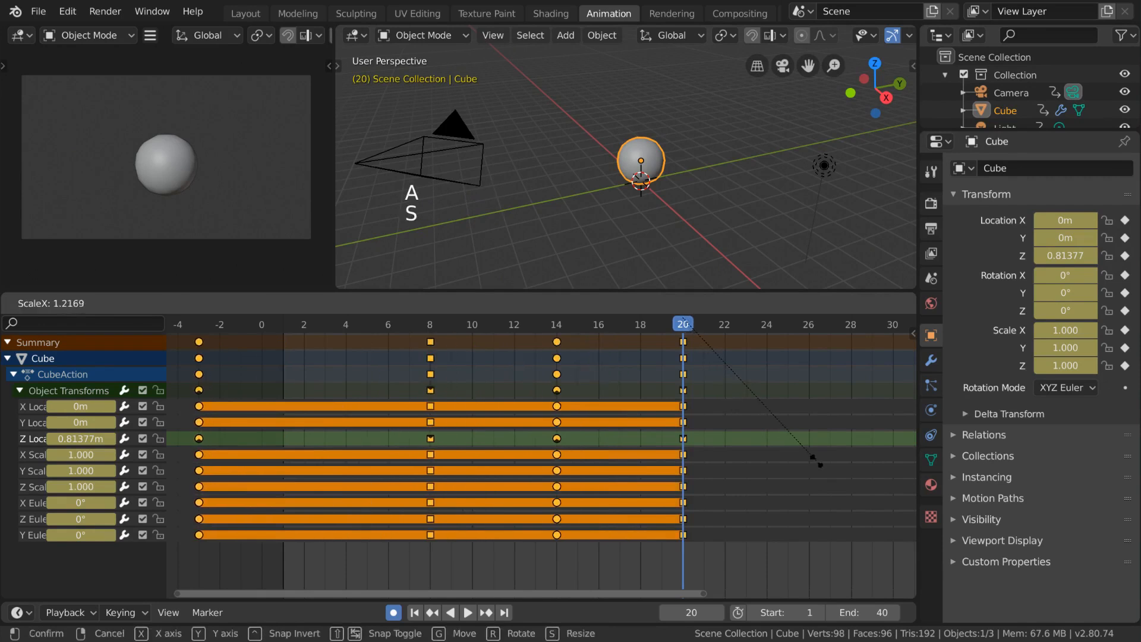
right_click(761, 458)
key(g)
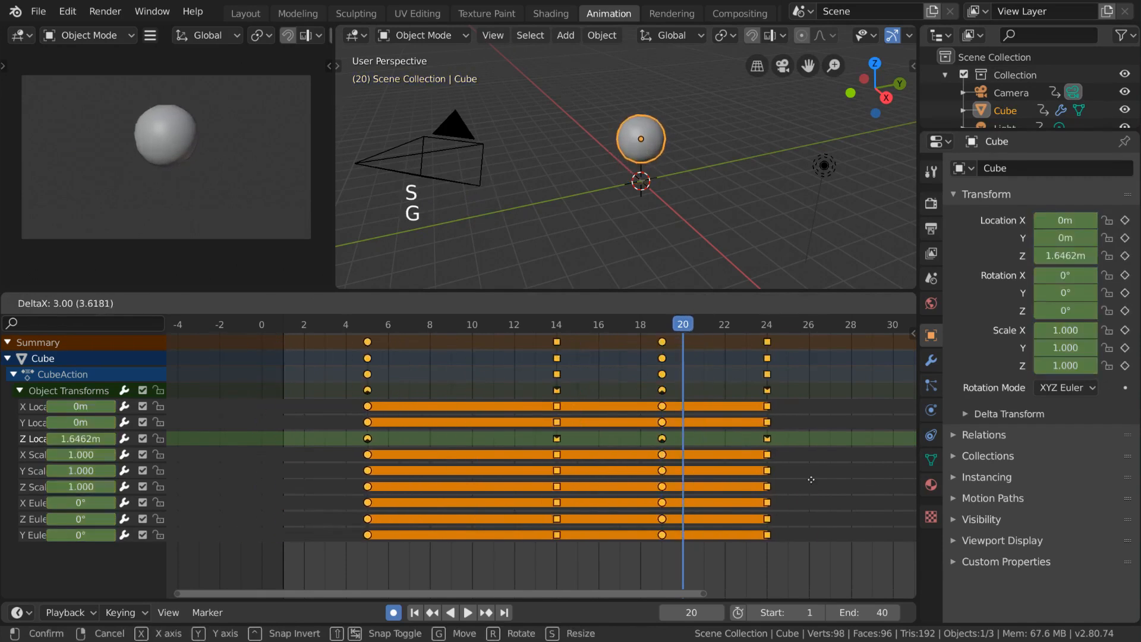
click(663, 445)
Switch to the Graph Editor, select only the Z Location keyframe at frame 15, and return to the Dope Sheet
key(ctrl+Tab)
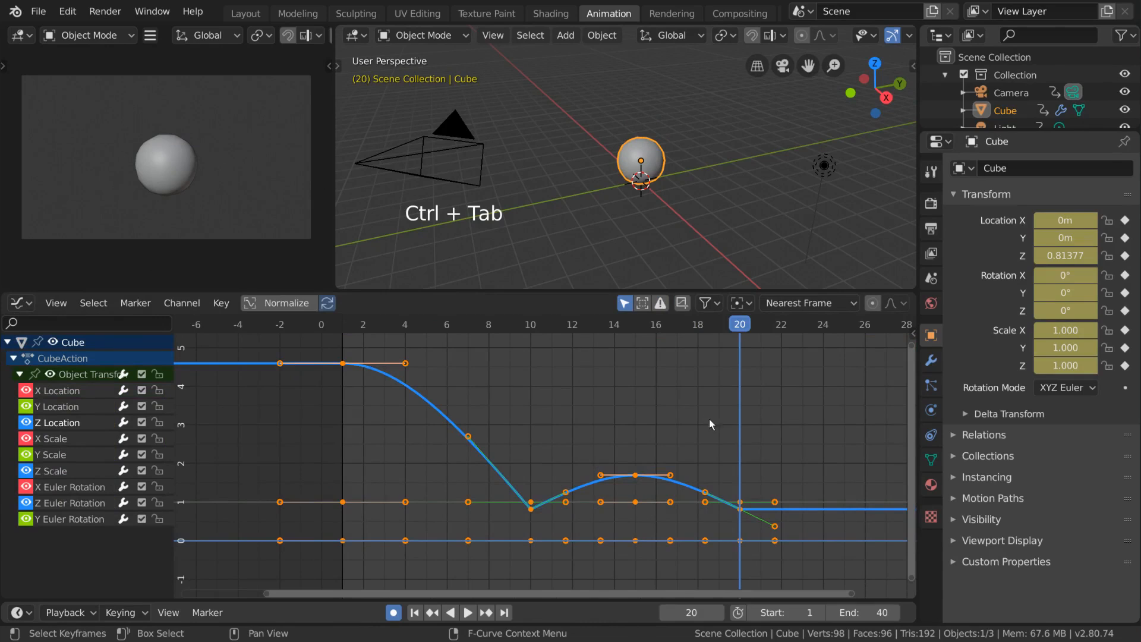
click(636, 475)
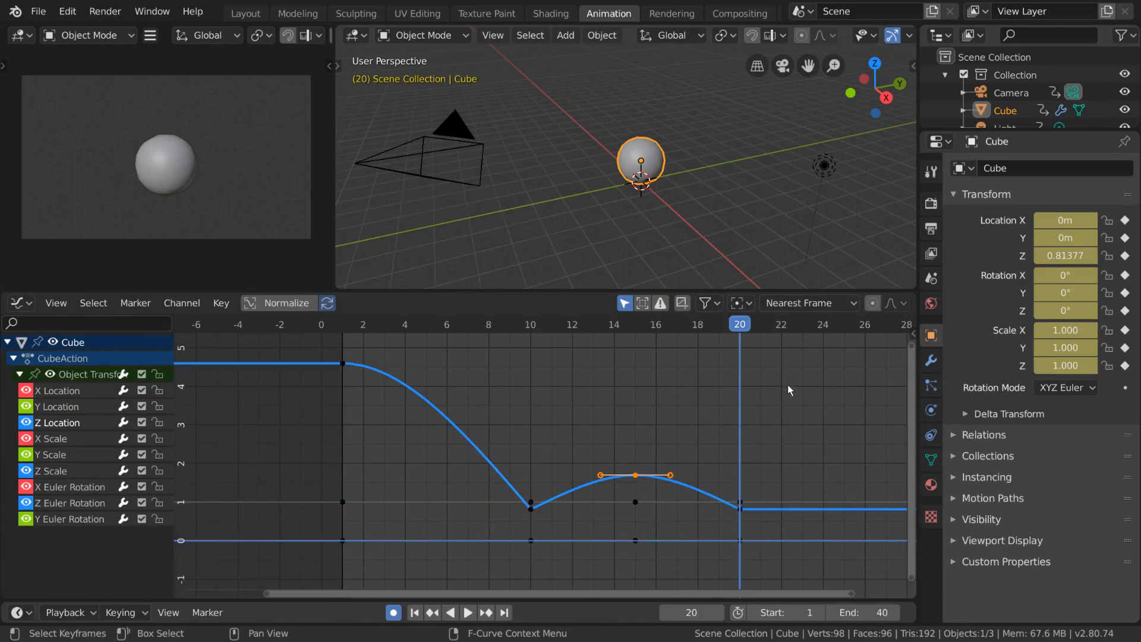
key(ctrl+Tab)
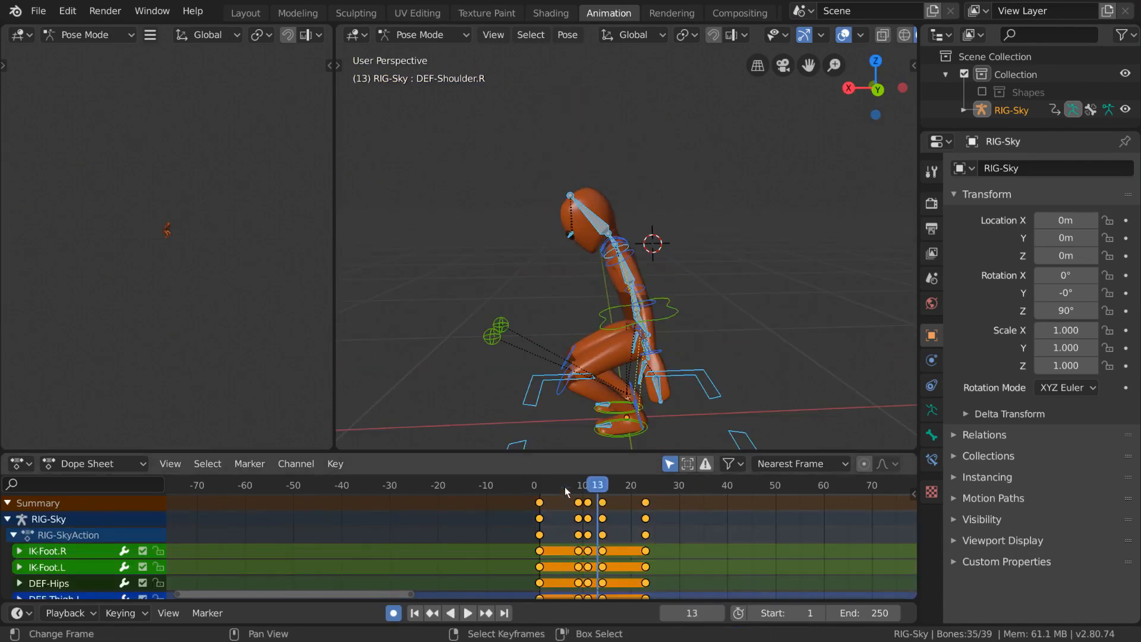
Scrub the RIG-Sky animation to frame 25 and move all of its selected keyframes forward along the timeline
drag(565, 487, 621, 485)
key(g)
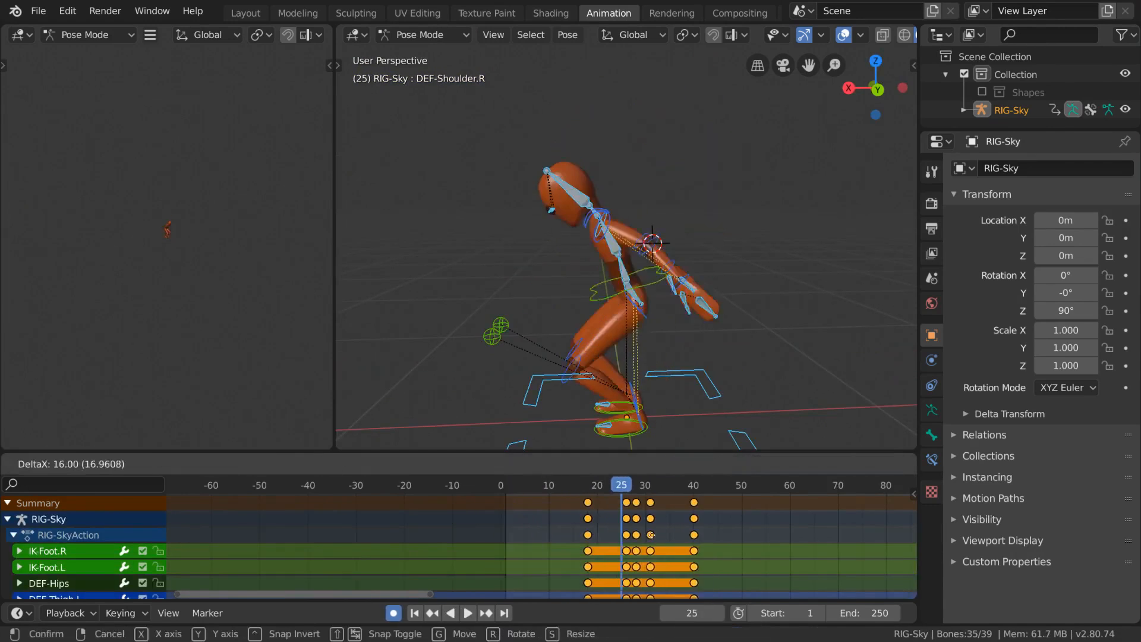